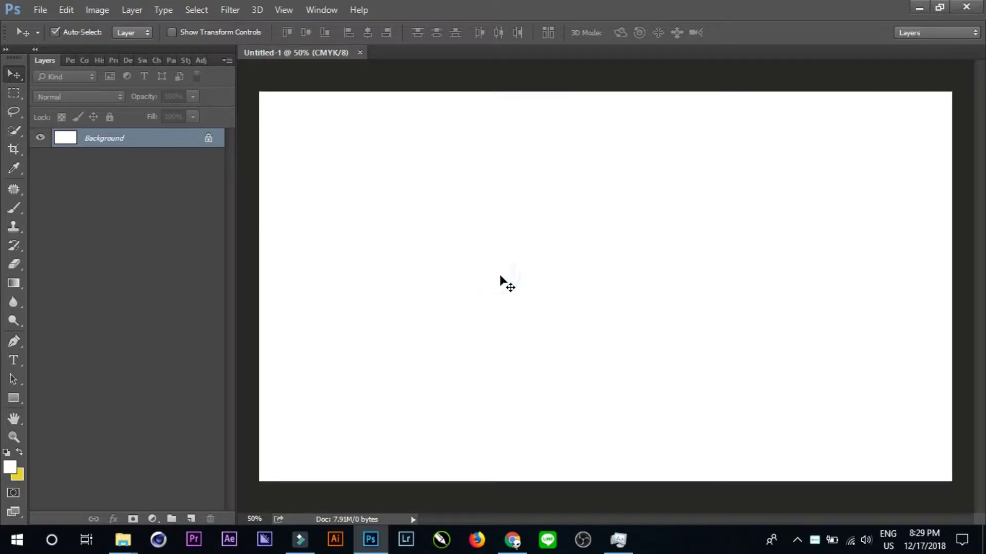
Draw a 724 × 554 px rectangle, Rectangle 1, left of the canvas centre and fill it blue
{"action": "left_click", "coordinate": [549, 243]}
{"action": "left_click", "coordinate": [14, 398]}
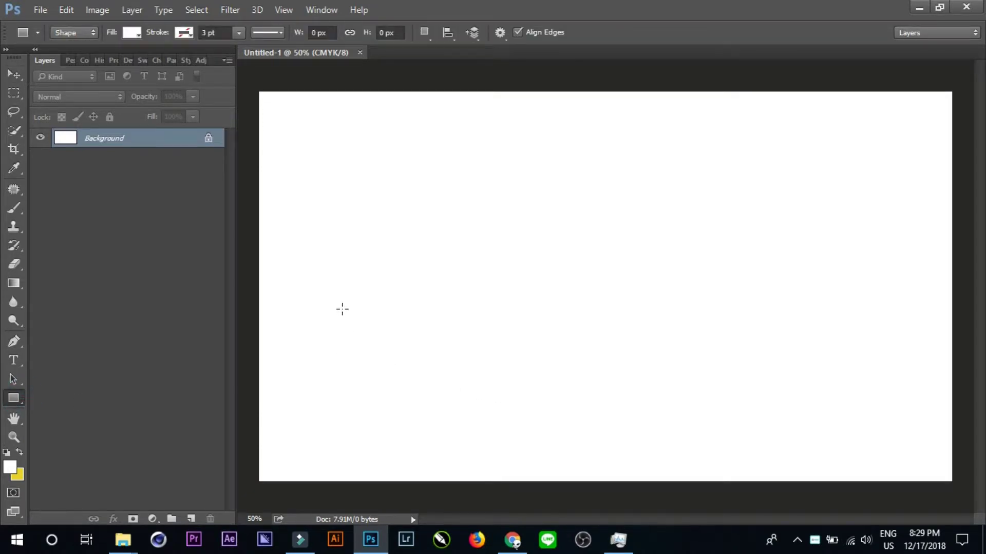
{"action": "left_click_drag", "start_coordinate": [314, 232], "coordinate": [576, 433]}
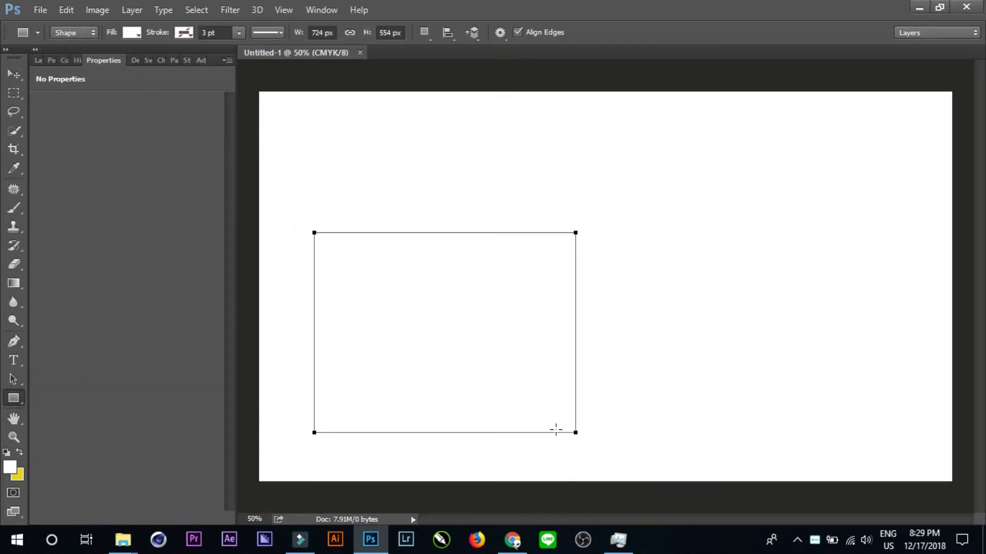
{"action": "left_click", "coordinate": [132, 33]}
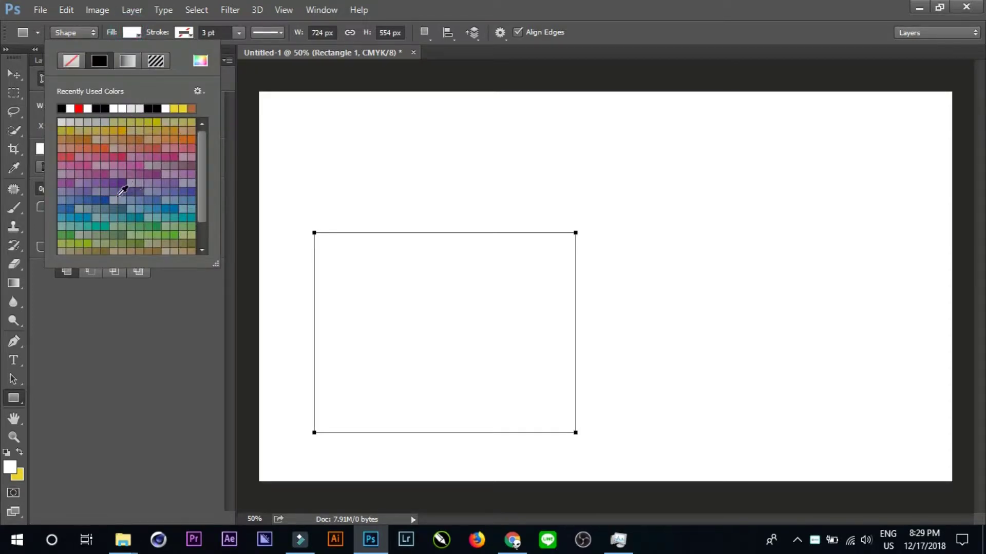
{"action": "left_click", "coordinate": [96, 200]}
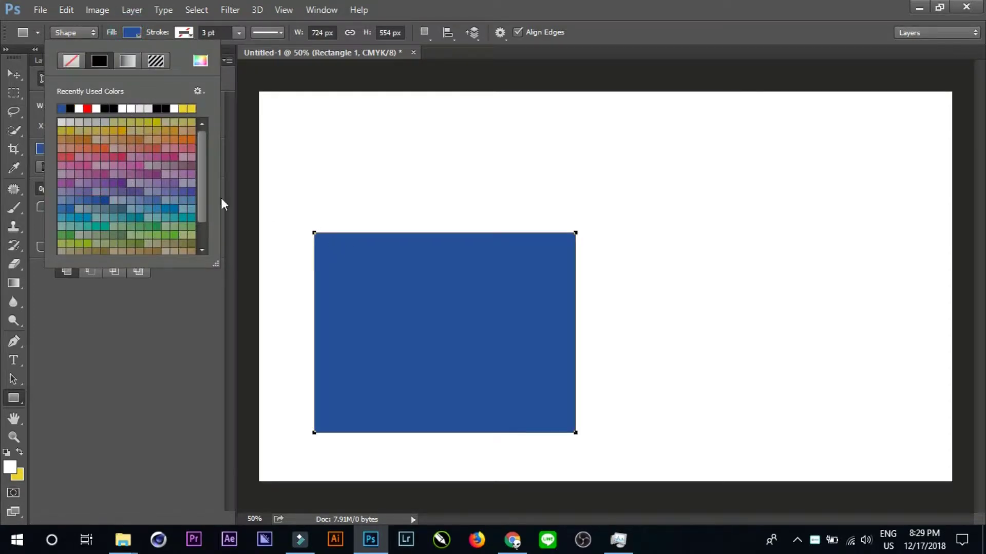
{"action": "left_click", "coordinate": [20, 74]}
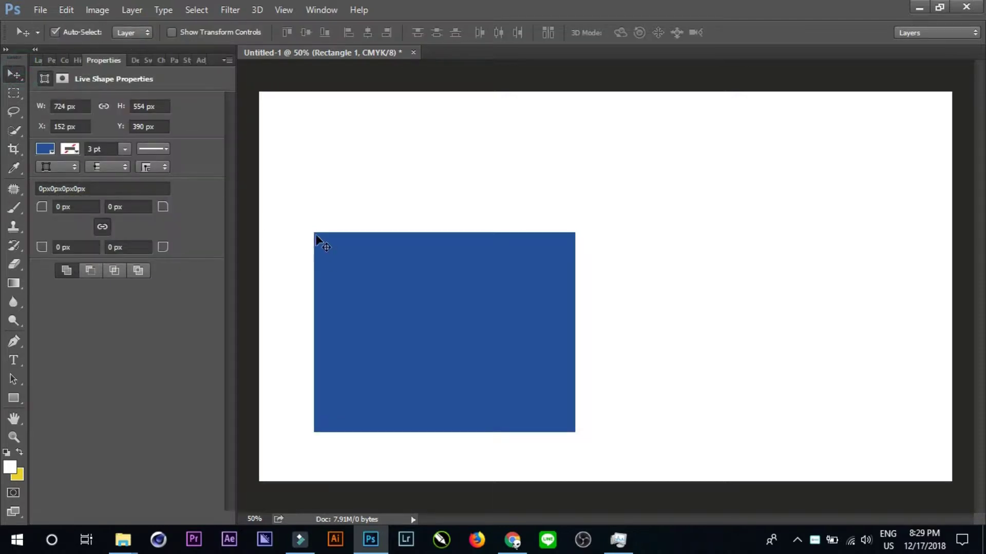
Move the blue rectangle to the bottom-left and rotate it about 32.55°
{"action": "mouse_move", "coordinate": [442, 352]}
{"action": "left_mouse_down"}
{"action": "mouse_move", "coordinate": [415, 389]}
{"action": "mouse_move", "coordinate": [367, 409]}
{"action": "left_mouse_up"}
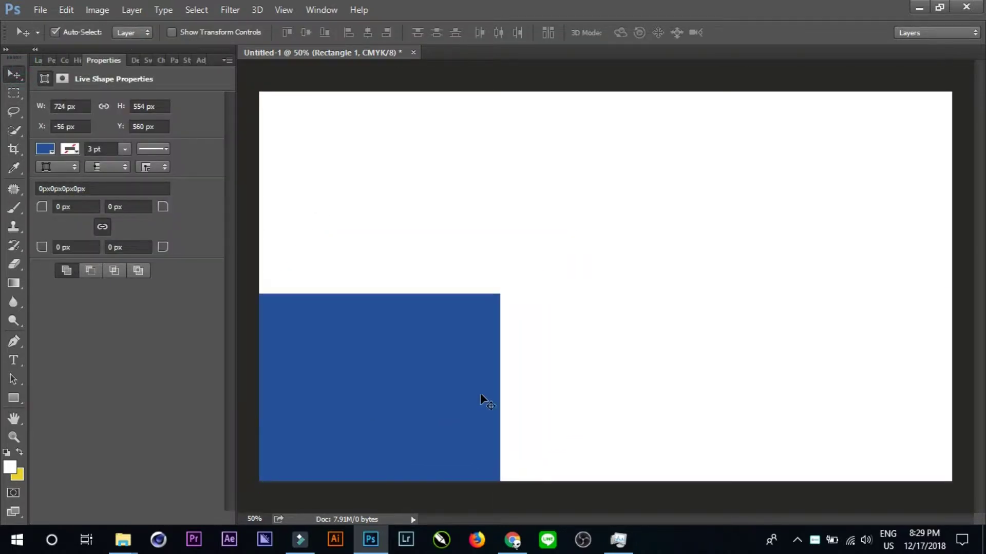
{"action": "key", "text": "ctrl"}
{"action": "key", "text": "ctrl+t"}
{"action": "left_click_drag", "start_coordinate": [592, 352], "coordinate": [607, 480]}
{"action": "key", "text": "ctrl+0"}
{"action": "scroll", "coordinate": [517, 430], "scroll_direction": "down", "scroll_amount": 2}
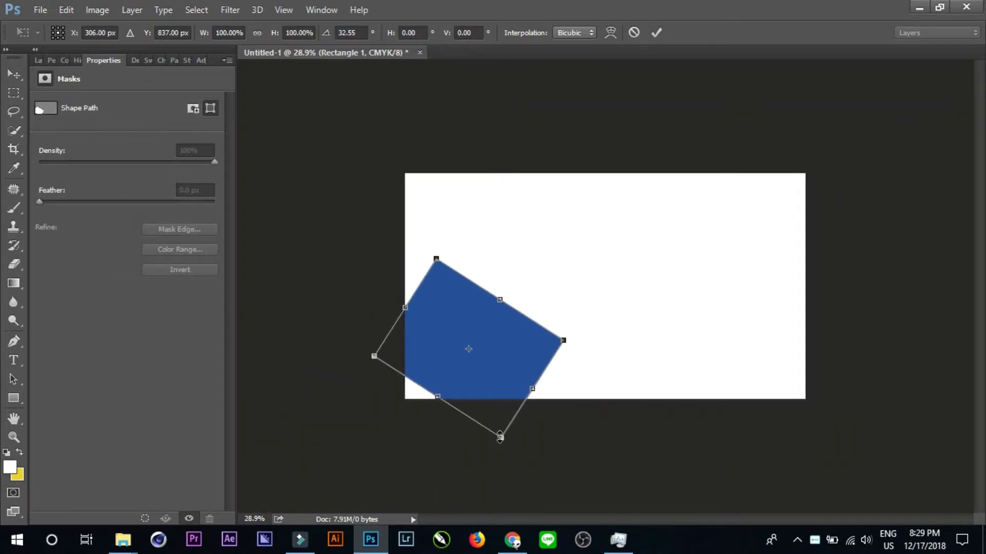
Scale the rotated shape to about 185%, align it to the left edge, and commit
{"action": "left_click_drag", "start_coordinate": [500, 437], "coordinate": [521, 483]}
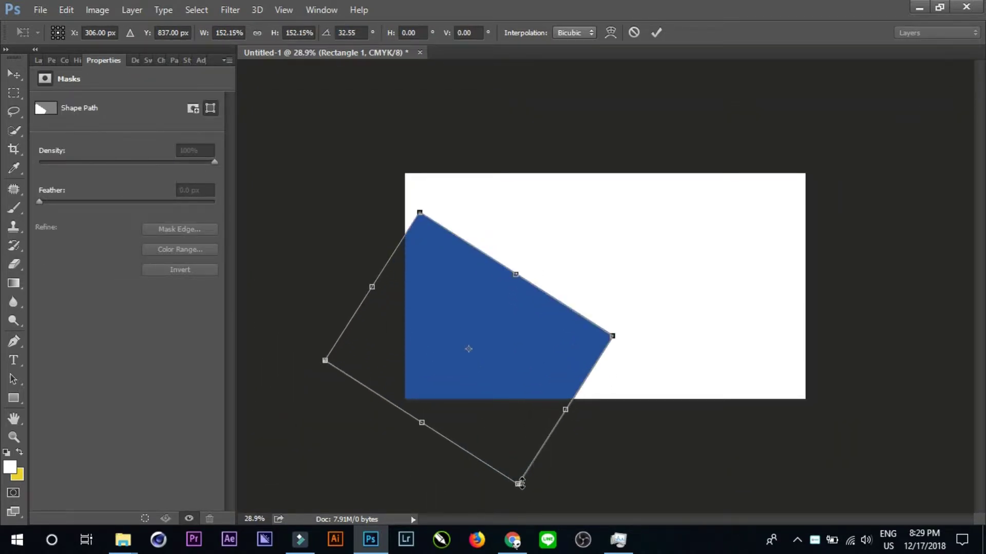
{"action": "left_click_drag", "start_coordinate": [535, 376], "coordinate": [516, 374]}
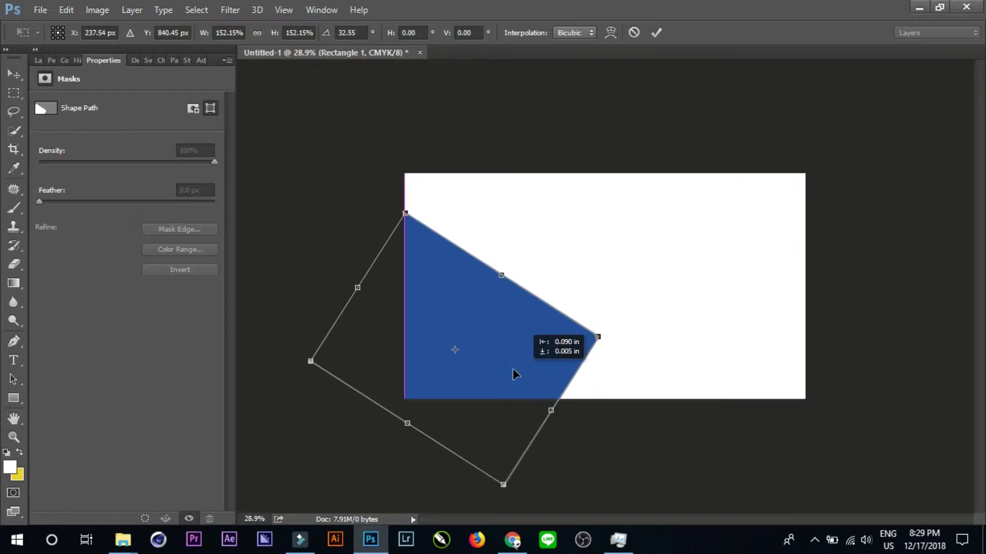
{"action": "left_click_drag", "start_coordinate": [598, 336], "coordinate": [630, 334]}
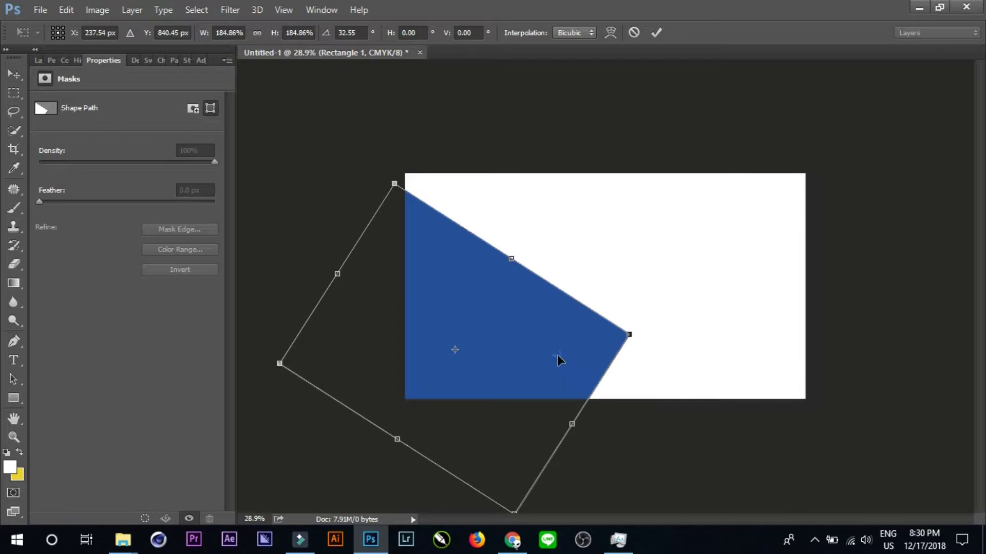
{"action": "left_click_drag", "start_coordinate": [558, 356], "coordinate": [561, 356]}
{"action": "key", "text": "Return"}
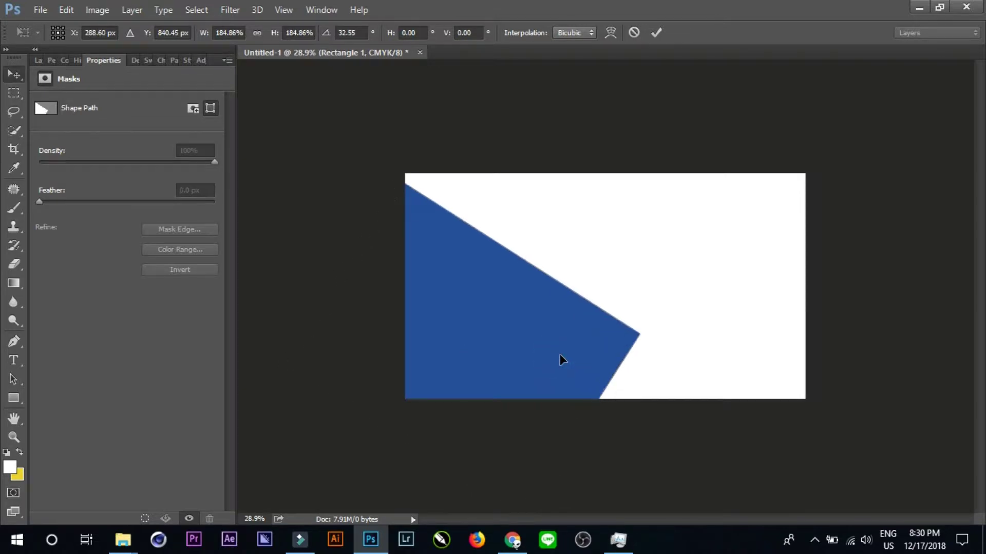
{"action": "scroll", "coordinate": [618, 333], "scroll_direction": "up", "scroll_amount": 2}
{"action": "scroll", "coordinate": [619, 337], "scroll_direction": "up", "scroll_amount": 2}
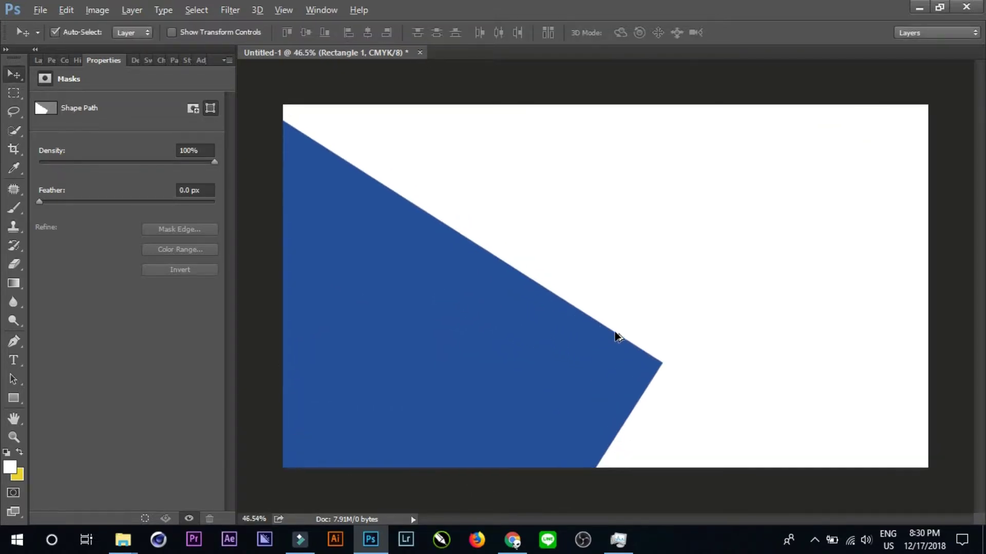
{"action": "left_click", "coordinate": [541, 367]}
{"action": "left_click", "coordinate": [779, 261]}
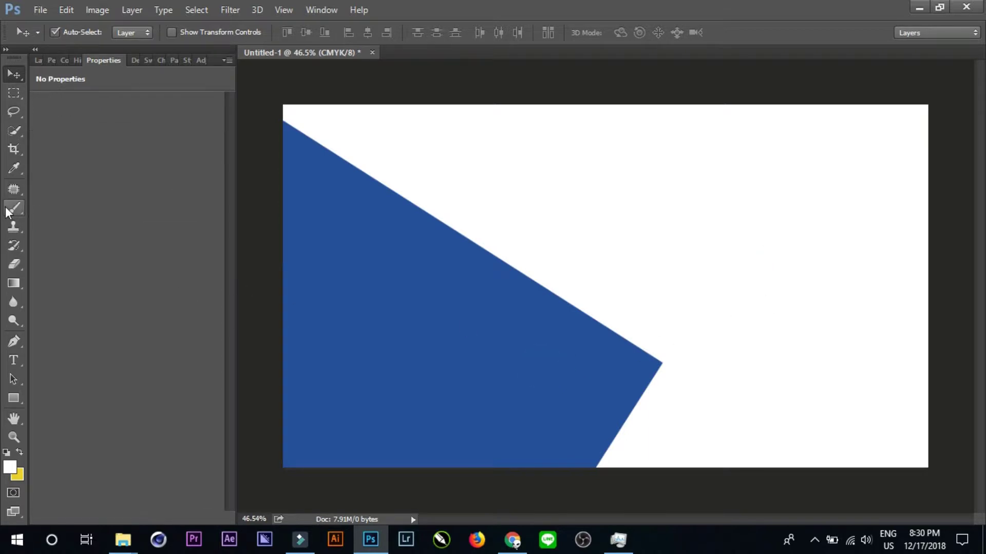
Draw a rectangle in the upper right of the canvas and fill it black
{"action": "left_click", "coordinate": [16, 397]}
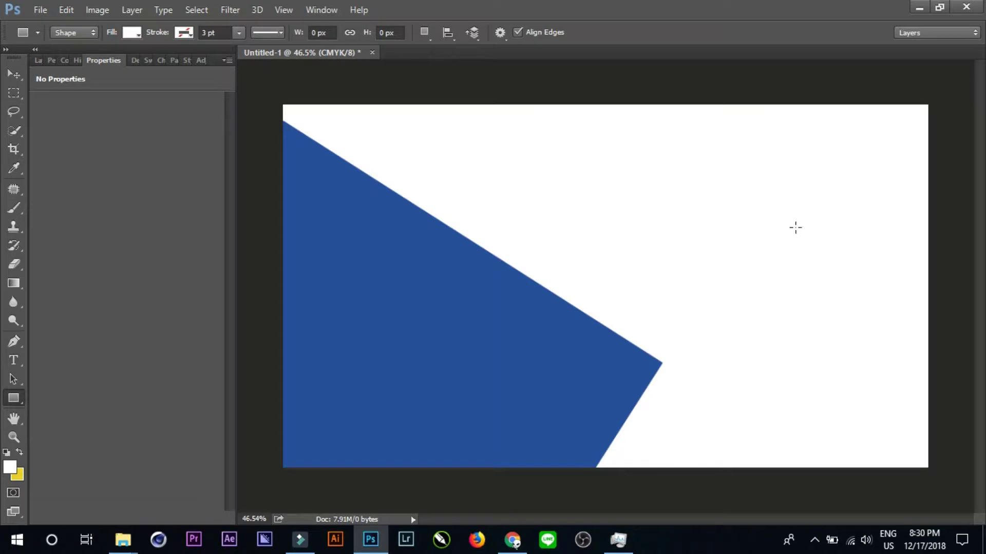
{"action": "left_click_drag", "start_coordinate": [685, 150], "coordinate": [872, 258]}
{"action": "left_click", "coordinate": [14, 75]}
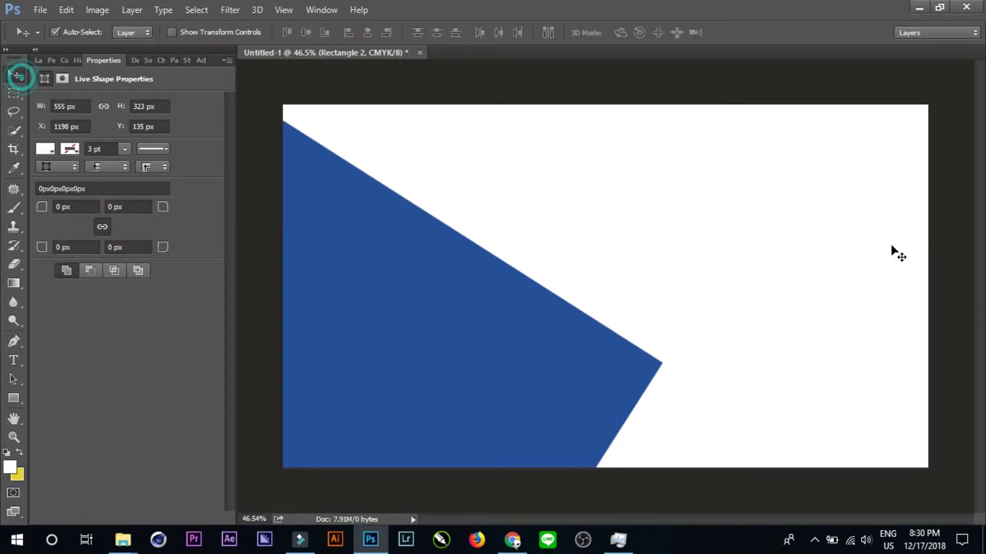
{"action": "left_click", "coordinate": [46, 150]}
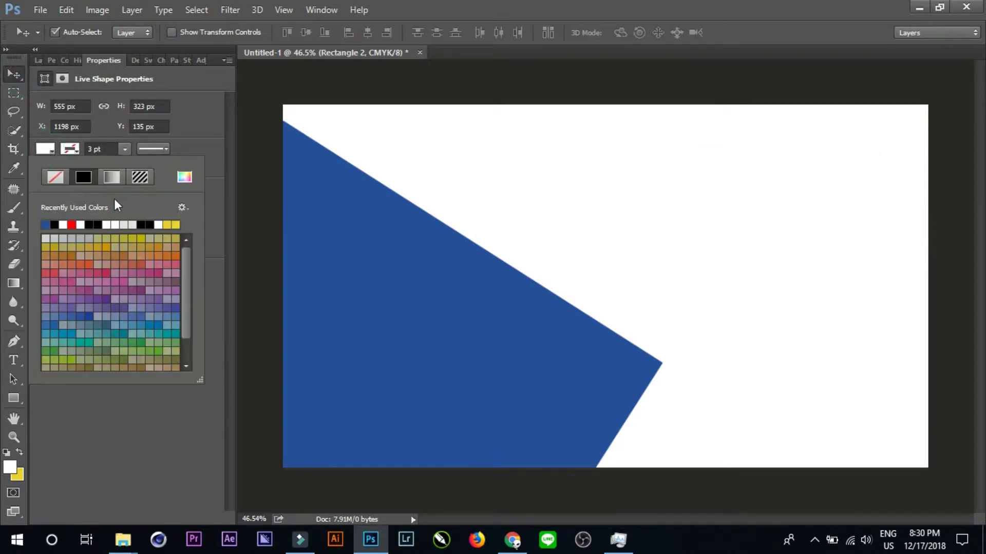
{"action": "left_click", "coordinate": [62, 224]}
{"action": "left_click", "coordinate": [799, 222]}
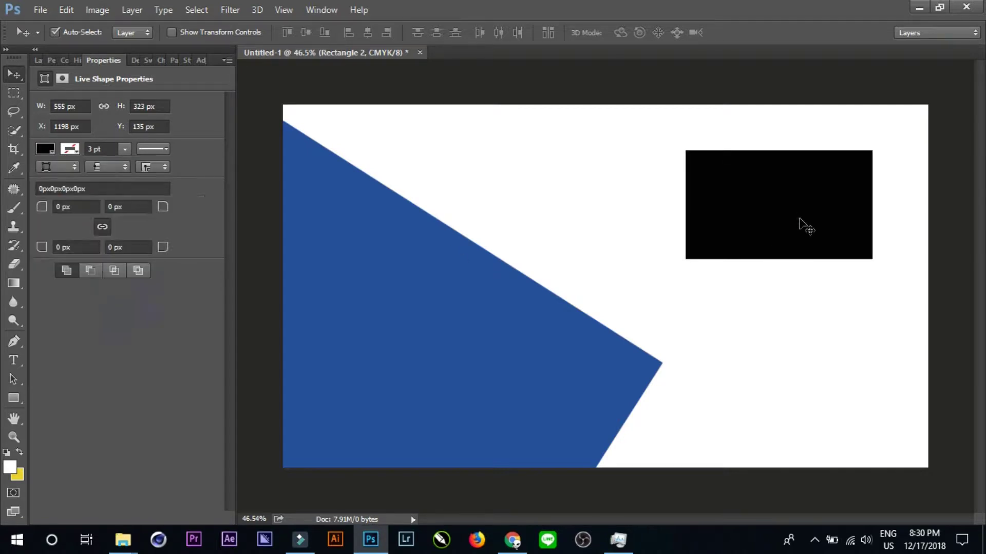
Copy the black rectangle below it, group both as Group 1, and centre them vertically
{"action": "left_click_drag", "start_coordinate": [790, 207], "coordinate": [805, 368]}
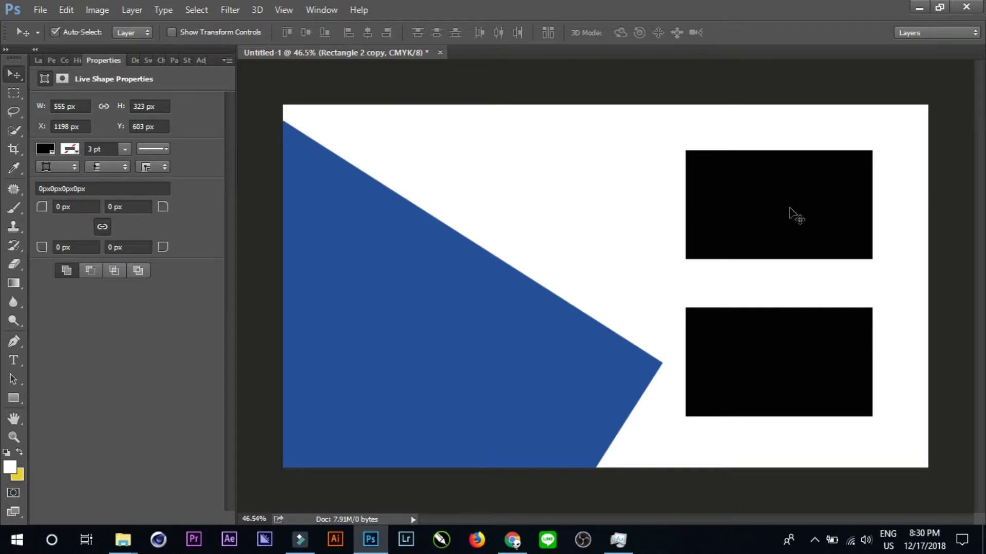
{"action": "key", "text": "ctrl+g"}
{"action": "key", "text": "ctrl+a"}
{"action": "left_click", "coordinate": [306, 33]}
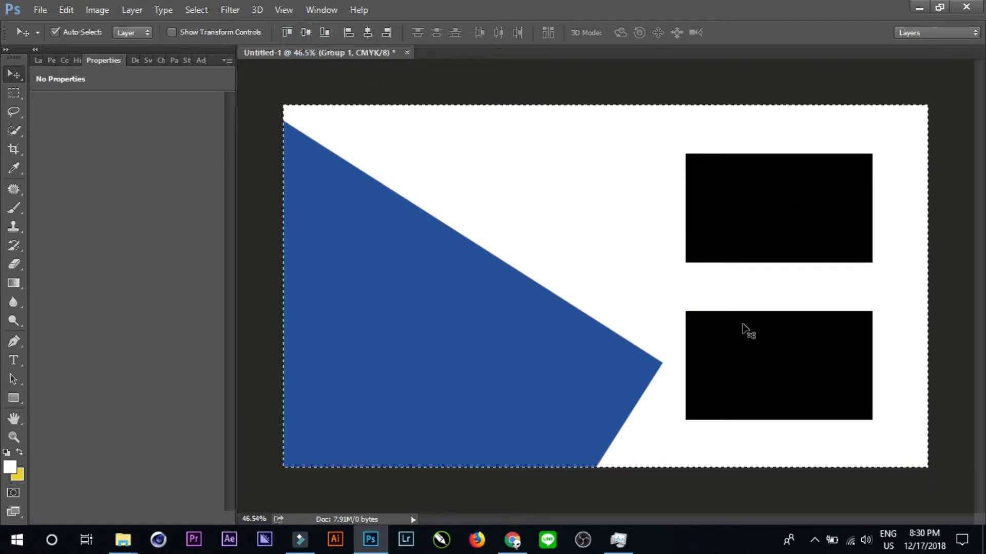
{"action": "key", "text": "ctrl+d"}
{"action": "left_click", "coordinate": [521, 347]}
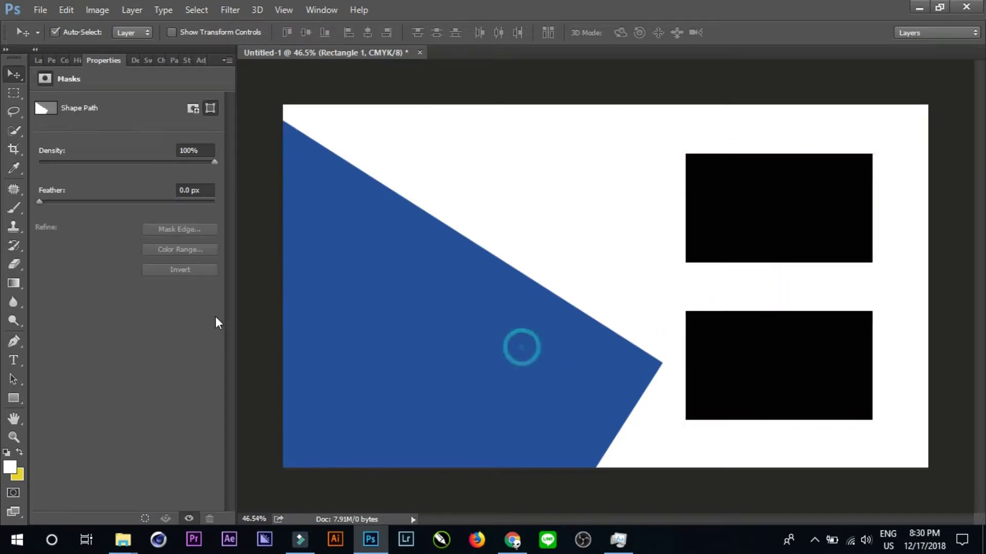
Type the title 'Youtube The End Screen' in red in the upper middle of the canvas
{"action": "left_click", "coordinate": [14, 360]}
{"action": "left_click", "coordinate": [480, 178]}
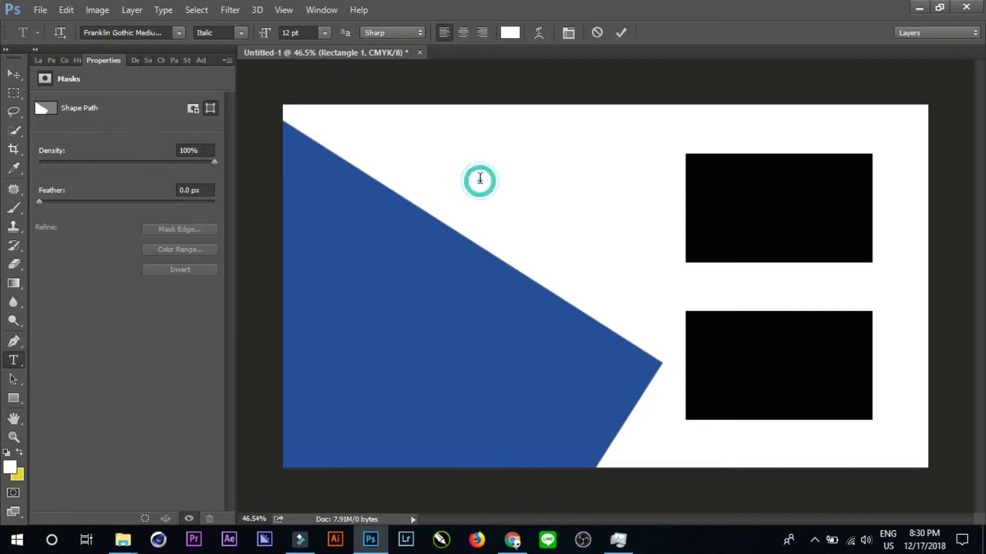
{"action": "left_click", "coordinate": [510, 32]}
{"action": "left_click", "coordinate": [489, 124]}
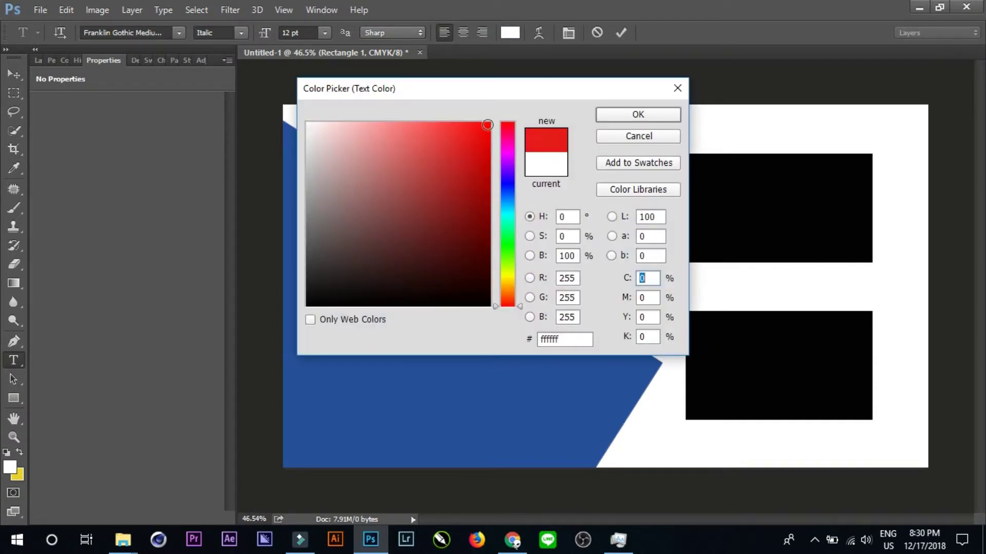
{"action": "left_click", "coordinate": [623, 117]}
{"action": "left_click", "coordinate": [480, 170]}
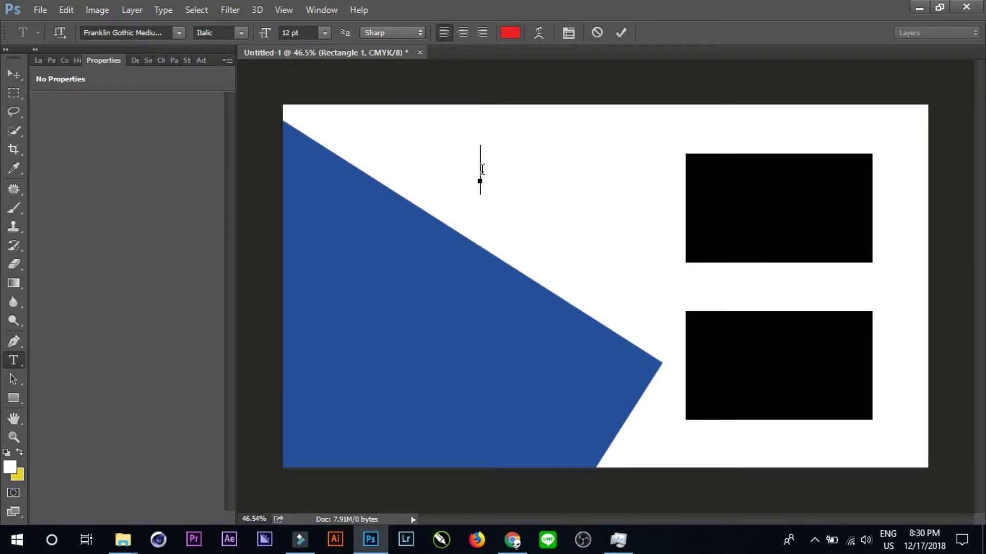
{"action": "type", "text": "Y"}
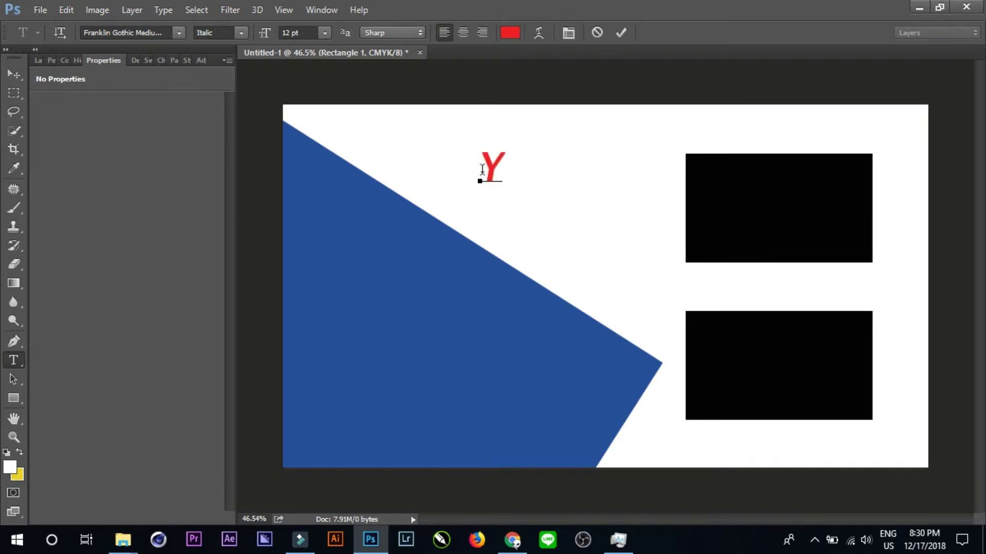
{"action": "type", "text": "outu"}
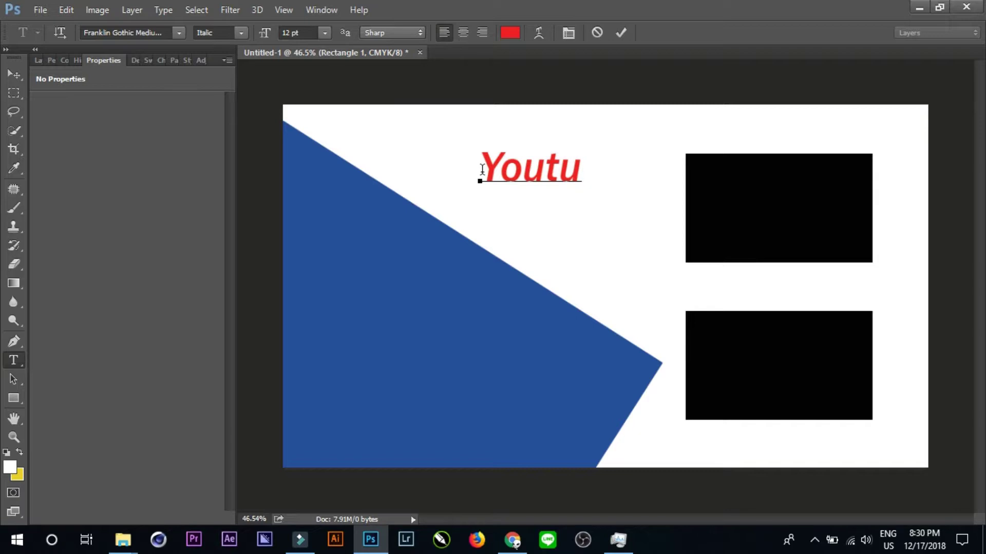
{"action": "type", "text": "be"}
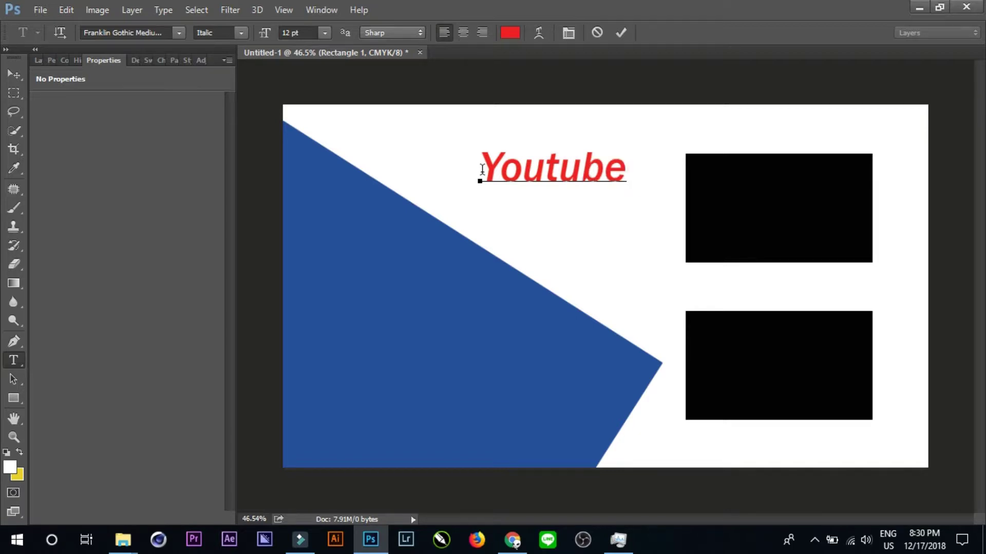
{"action": "type", "text": "The"}
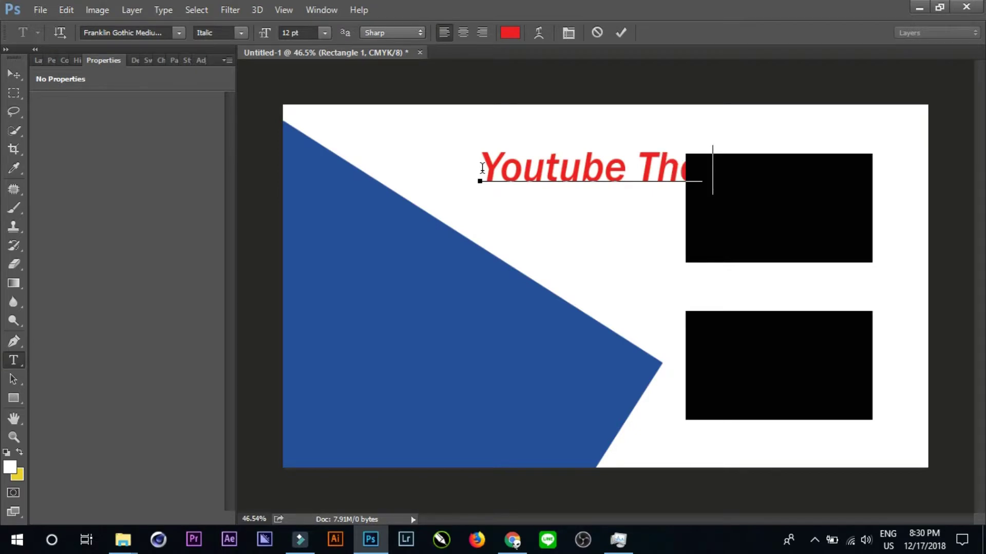
{"action": "type", "text": " T"}
{"action": "type", "text": "hu"}
{"action": "type", "text": "t"}
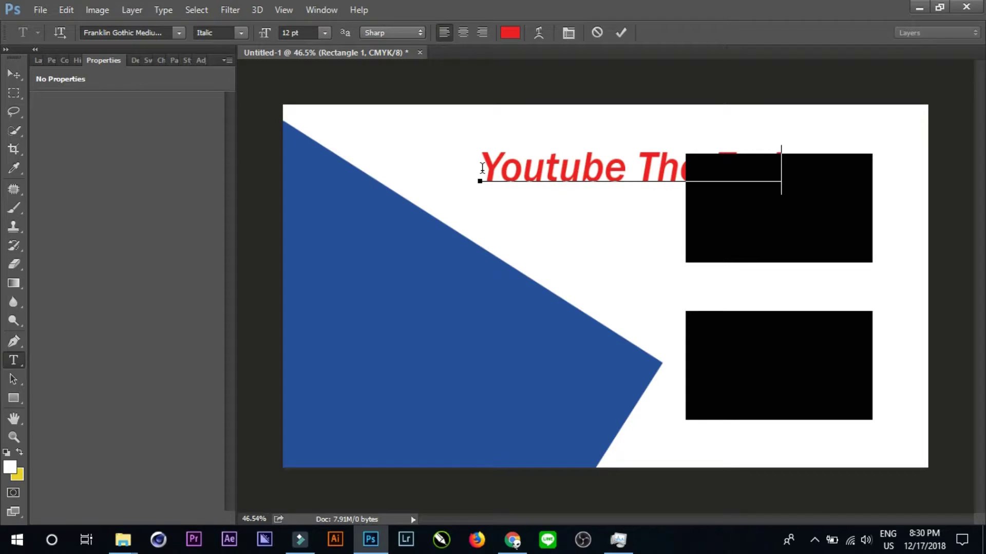
{"action": "type", "text": " 2"}
{"action": "type", "text": "cree"}
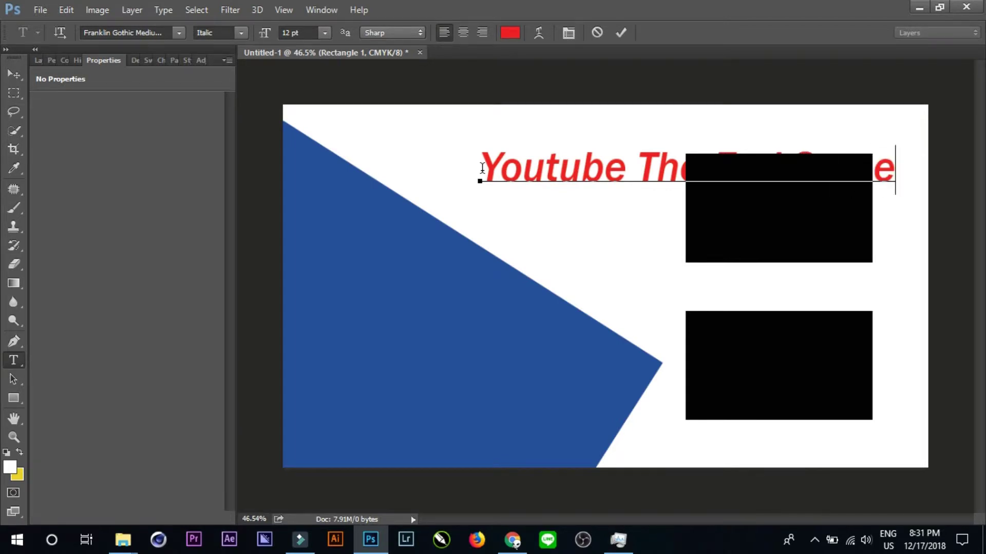
{"action": "type", "text": "n"}
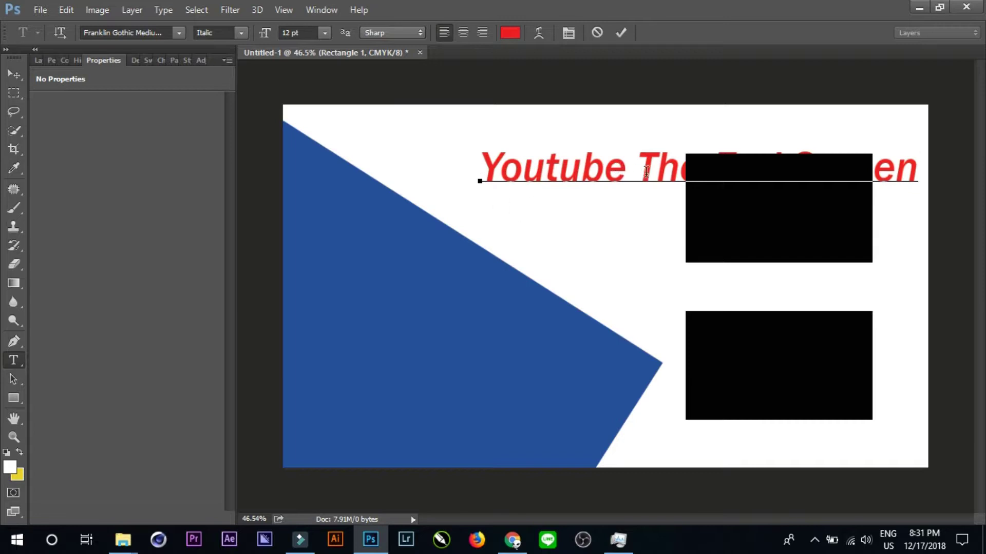
Break the title into three lines: Youtube / The End / Screen
{"action": "left_click", "coordinate": [639, 175]}
{"action": "key", "text": "Return"}
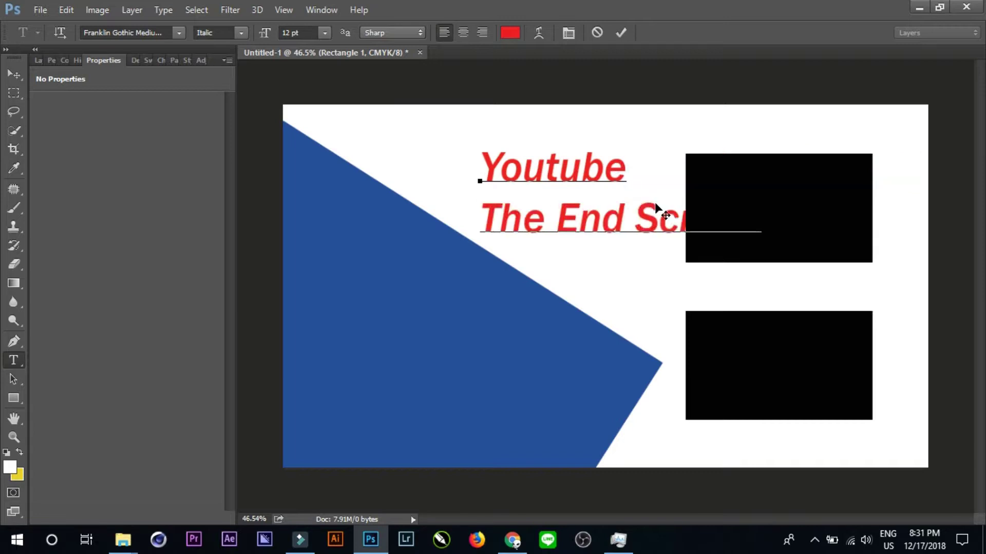
{"action": "left_click", "coordinate": [641, 222]}
{"action": "key", "text": "Return"}
Change the whole title's colour to white (ffffff)
{"action": "key", "text": "ctrl+a"}
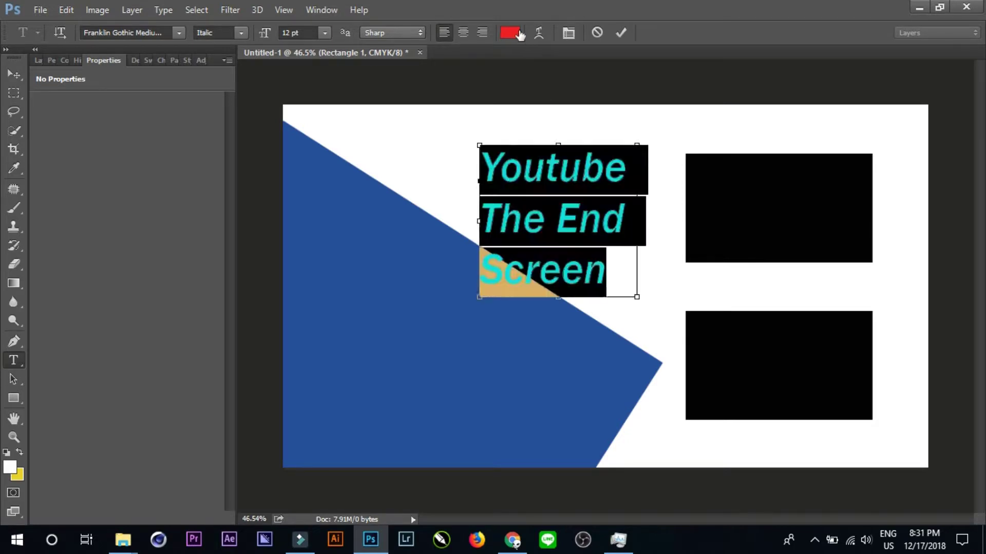
{"action": "left_click", "coordinate": [510, 32]}
{"action": "left_click_drag", "start_coordinate": [373, 154], "coordinate": [307, 124]}
{"action": "left_click", "coordinate": [655, 114]}
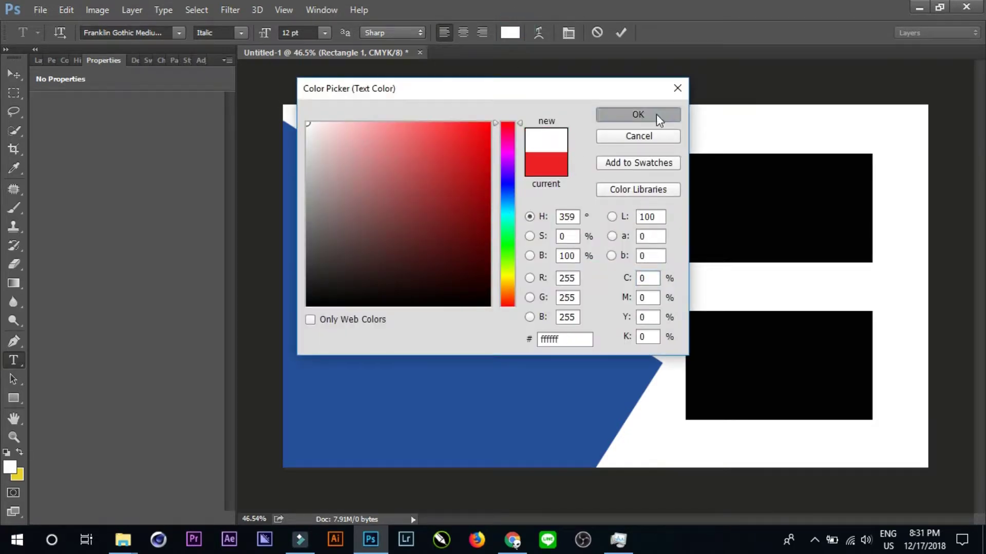
Move the white title onto the blue wedge at lower left and scale it to 123.4%
{"action": "left_click", "coordinate": [17, 71]}
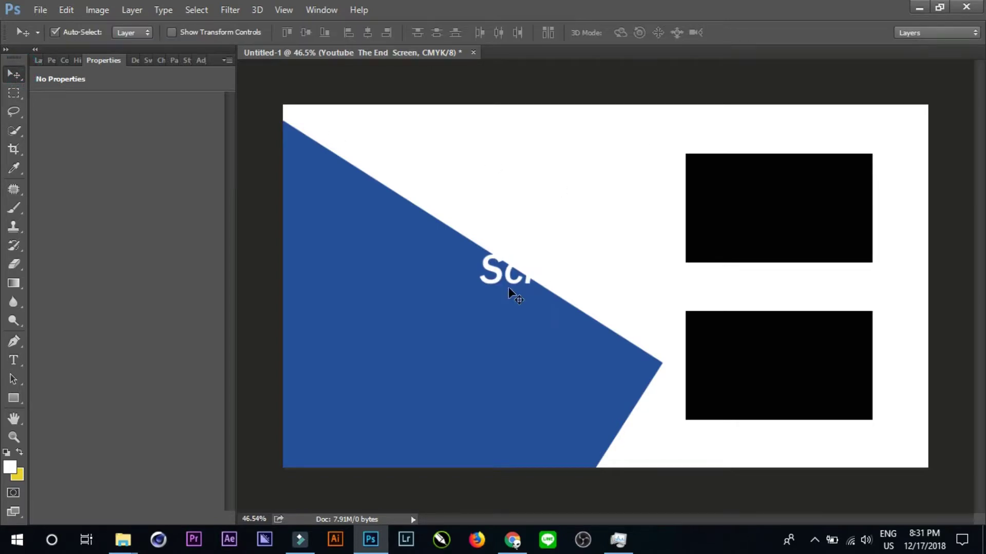
{"action": "mouse_move", "coordinate": [495, 285]}
{"action": "left_mouse_down"}
{"action": "mouse_move", "coordinate": [343, 429]}
{"action": "mouse_move", "coordinate": [330, 429]}
{"action": "left_mouse_up"}
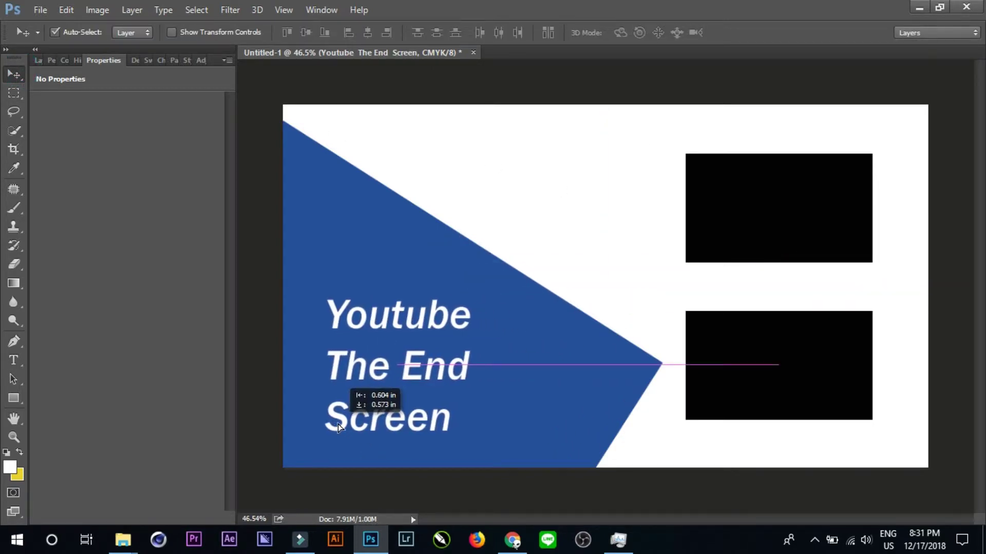
{"action": "key", "text": "ctrl+t"}
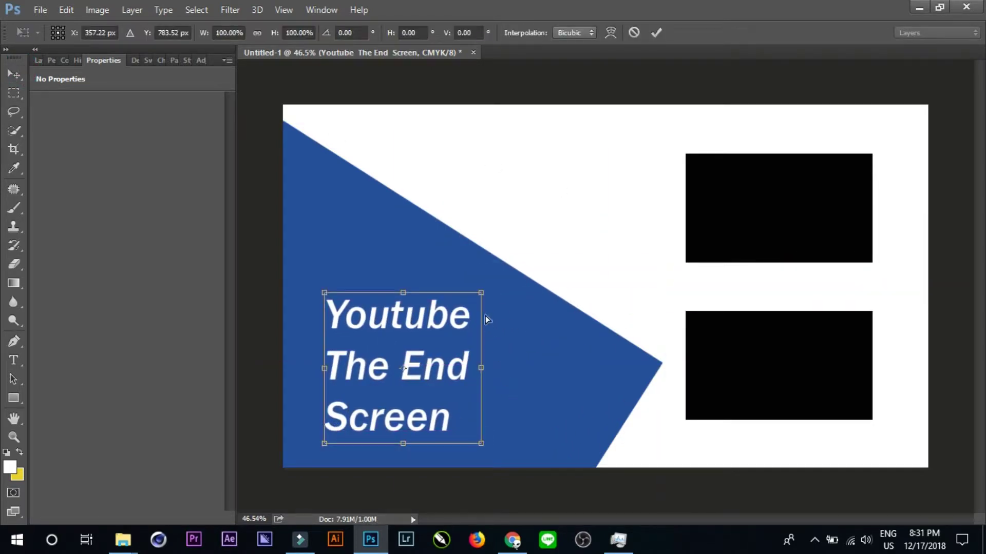
{"action": "left_click_drag", "start_coordinate": [480, 292], "coordinate": [501, 273]}
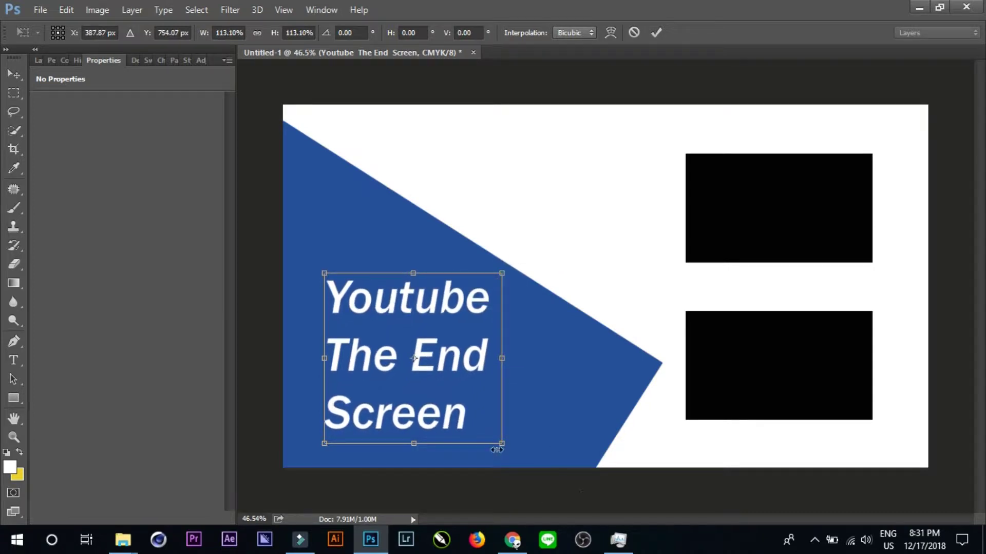
{"action": "left_click_drag", "start_coordinate": [501, 442], "coordinate": [518, 458]}
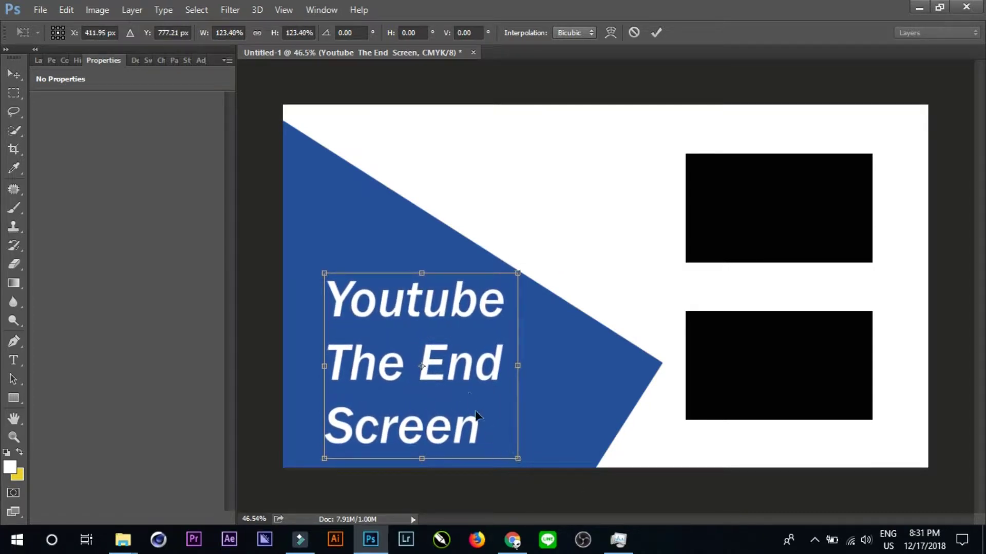
{"action": "left_click_drag", "start_coordinate": [458, 366], "coordinate": [453, 362]}
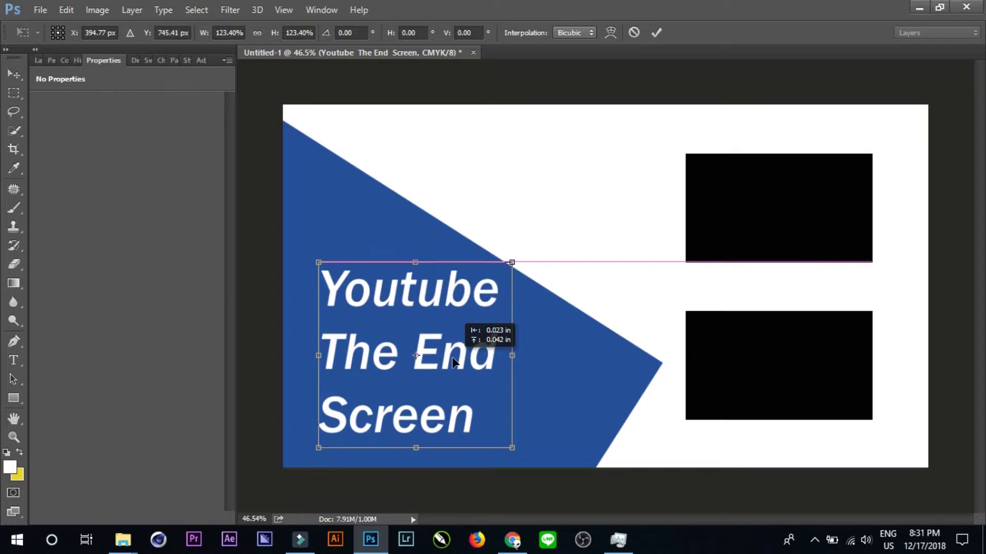
{"action": "key", "text": "Return"}
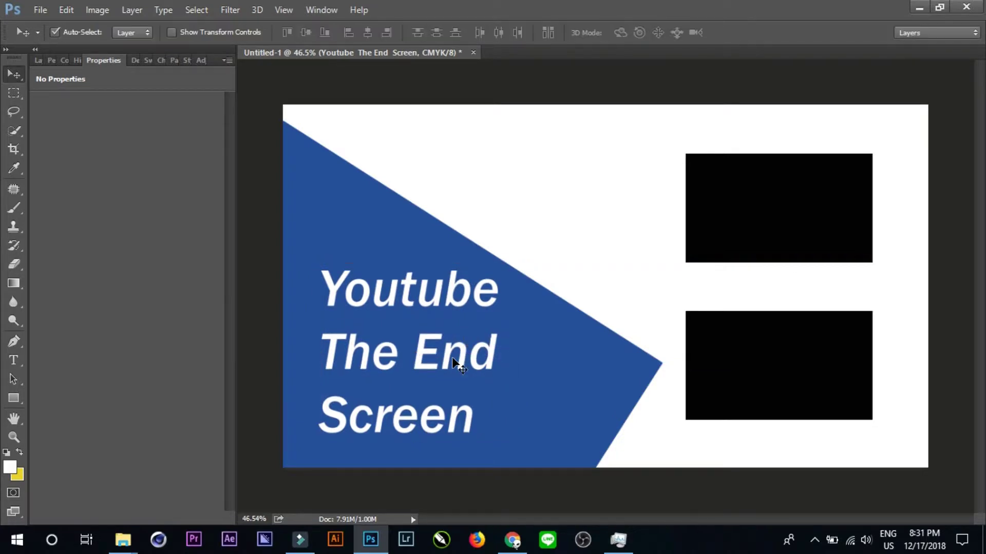
Open Rectangle 1's fill colour and close it, keeping the same blue
{"action": "left_click", "coordinate": [547, 371]}
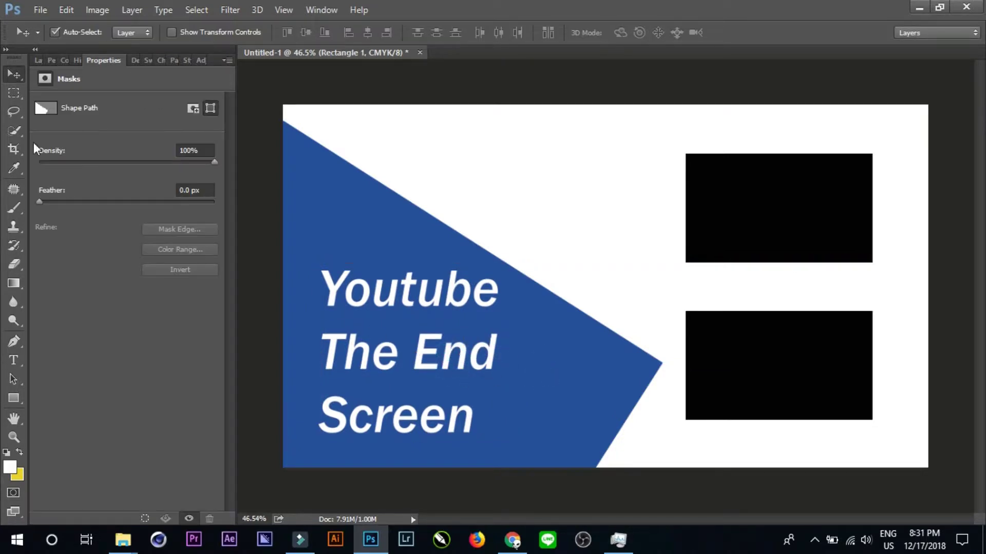
{"action": "left_click", "coordinate": [38, 60]}
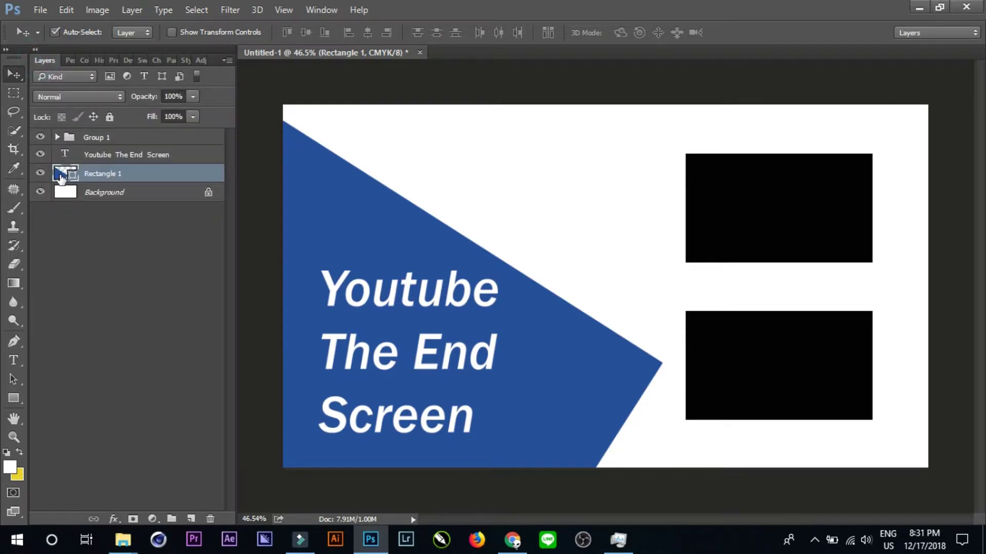
{"action": "double_click", "coordinate": [61, 176]}
{"action": "left_click", "coordinate": [635, 116]}
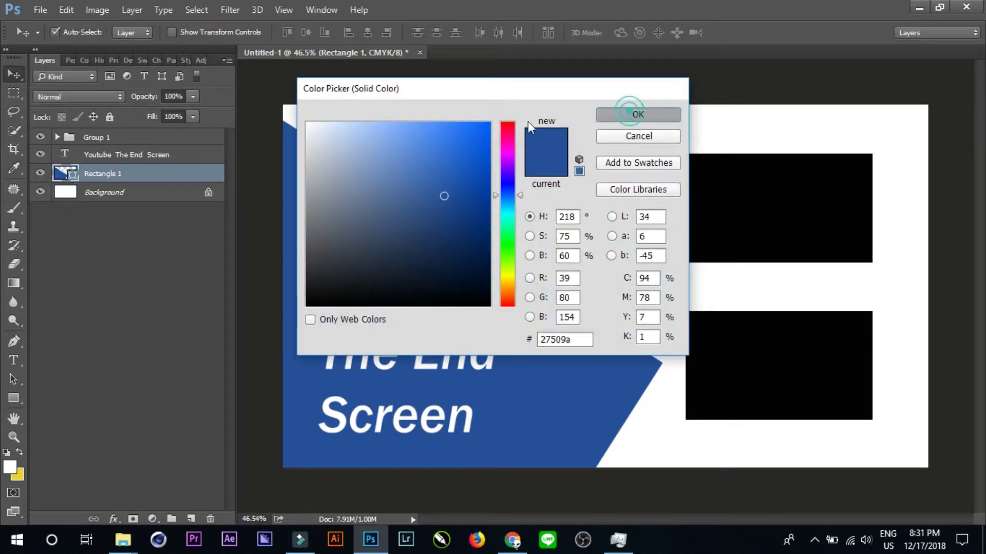
View the Color and History panels, then collapse the side panels into an icon strip
{"action": "left_click", "coordinate": [86, 61]}
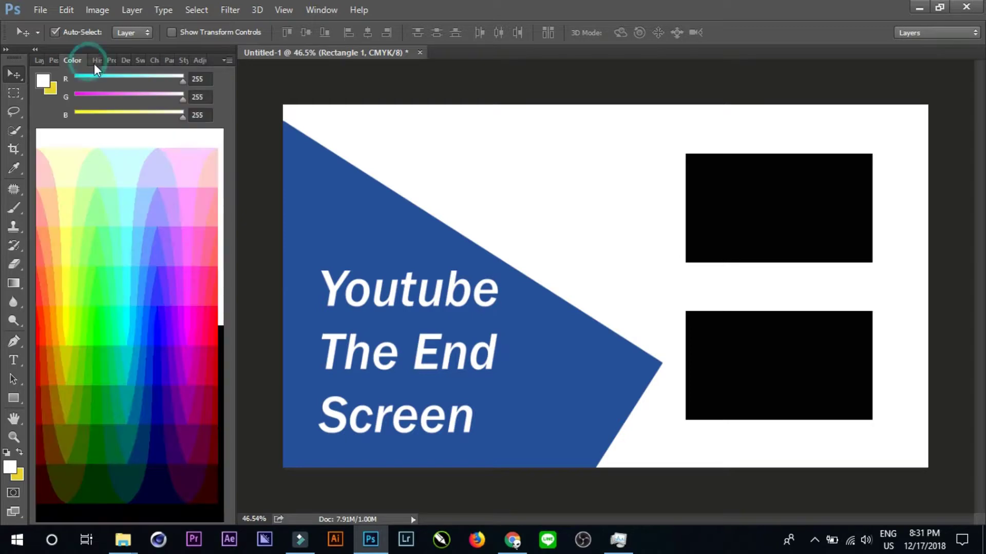
{"action": "left_click", "coordinate": [97, 61]}
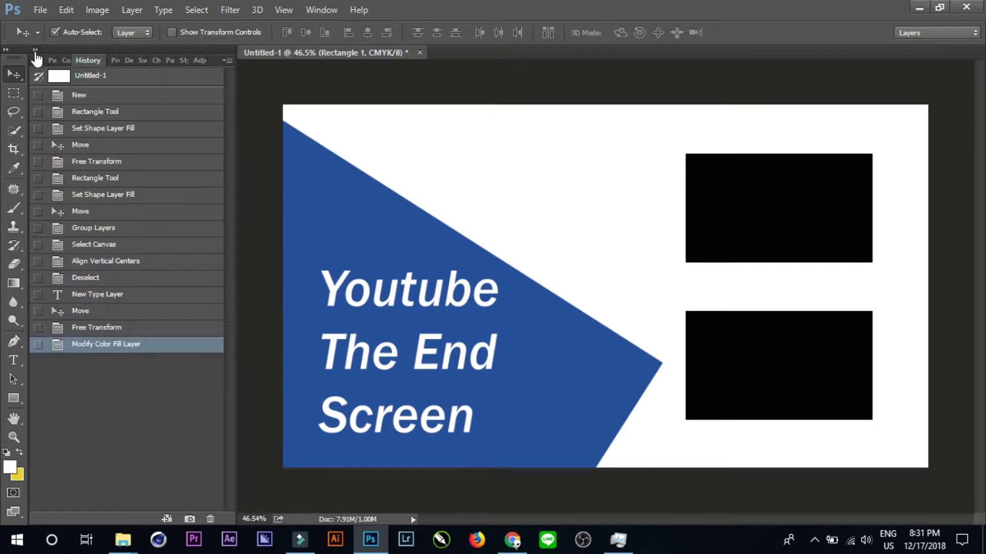
{"action": "left_click", "coordinate": [35, 49]}
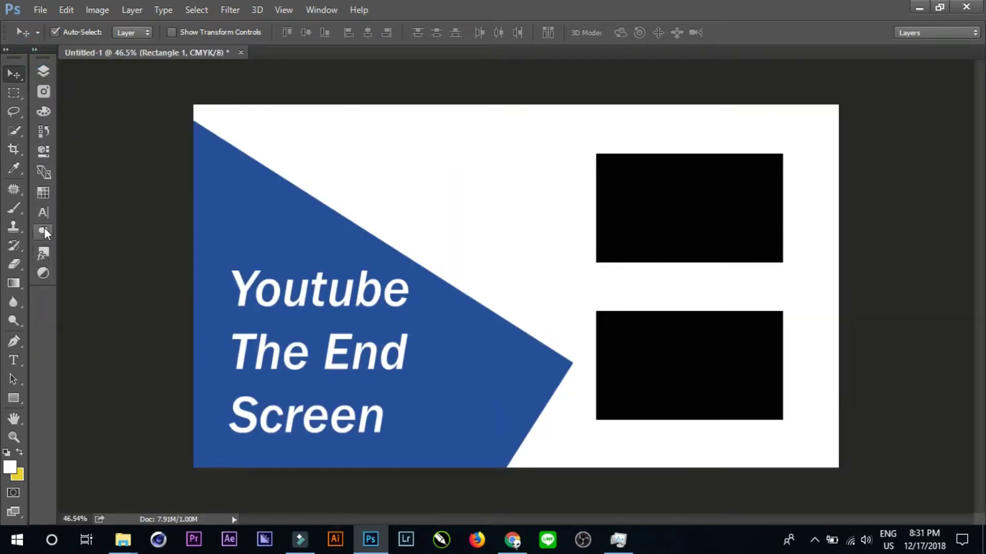
{"action": "left_click", "coordinate": [44, 193]}
{"action": "left_click", "coordinate": [44, 171]}
{"action": "left_click", "coordinate": [44, 151]}
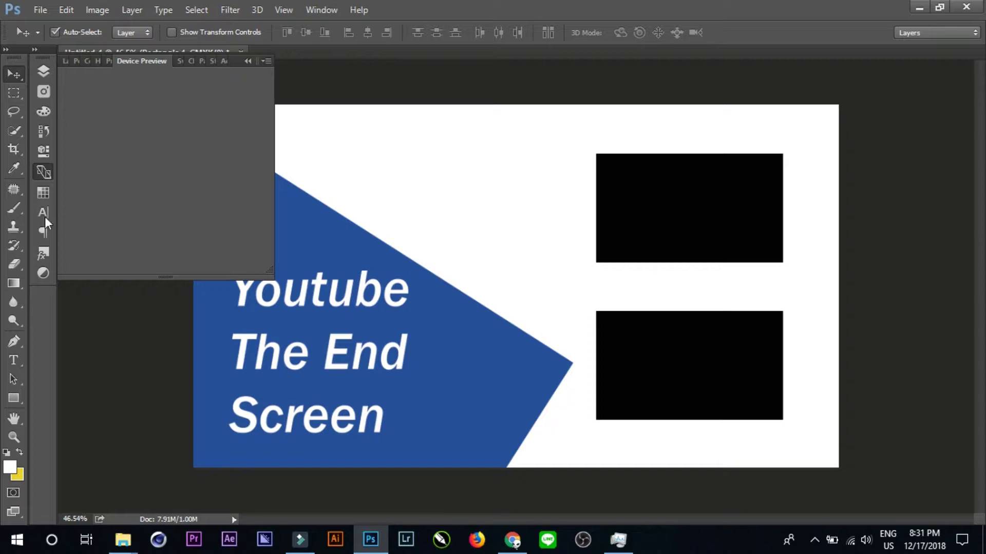
Close the Device Preview and History panels by floating them off the dock
{"action": "left_click", "coordinate": [618, 540]}
{"action": "left_click", "coordinate": [618, 540]}
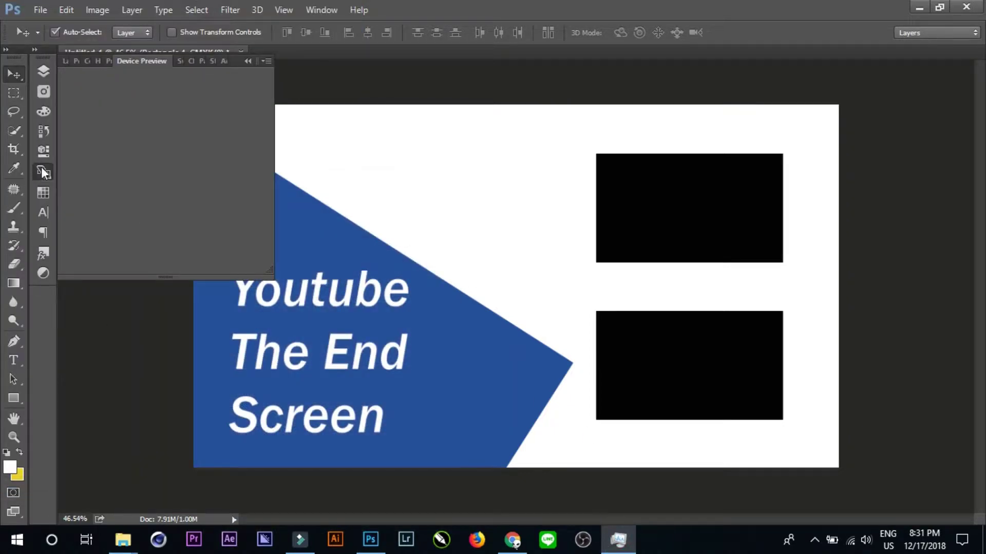
{"action": "left_click", "coordinate": [102, 259]}
{"action": "left_click_drag", "start_coordinate": [43, 172], "coordinate": [343, 164]}
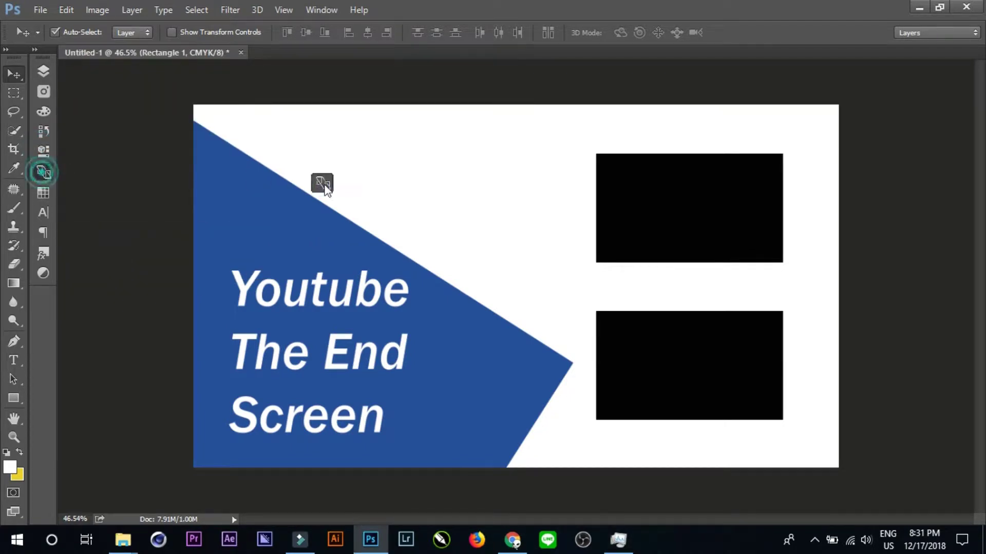
{"action": "left_click", "coordinate": [333, 162]}
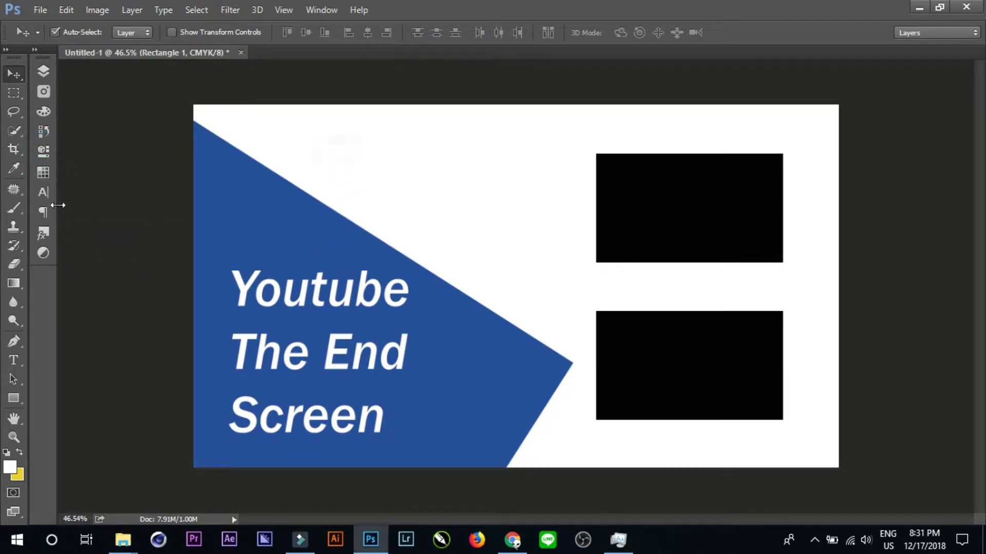
{"action": "left_click", "coordinate": [44, 152]}
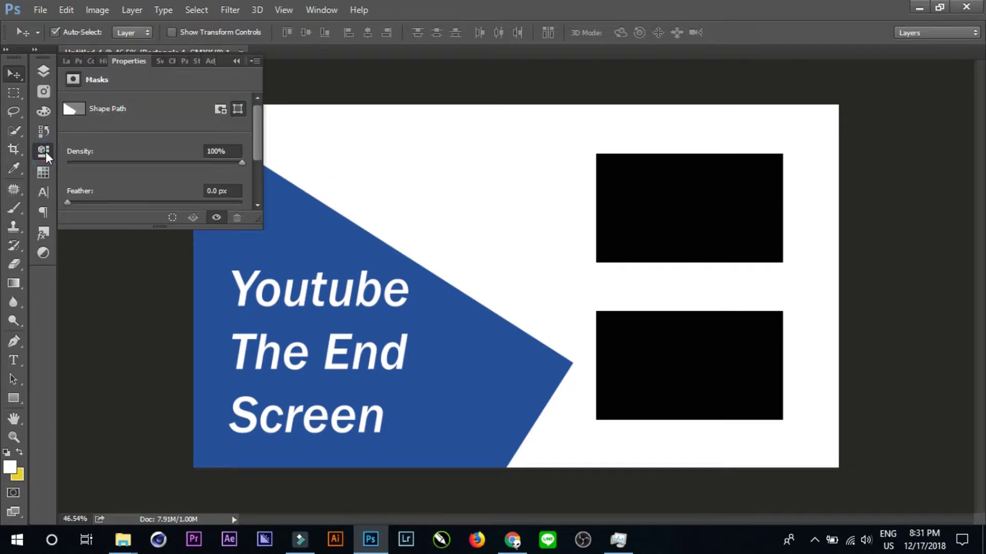
{"action": "left_click_drag", "start_coordinate": [117, 226], "coordinate": [136, 382]}
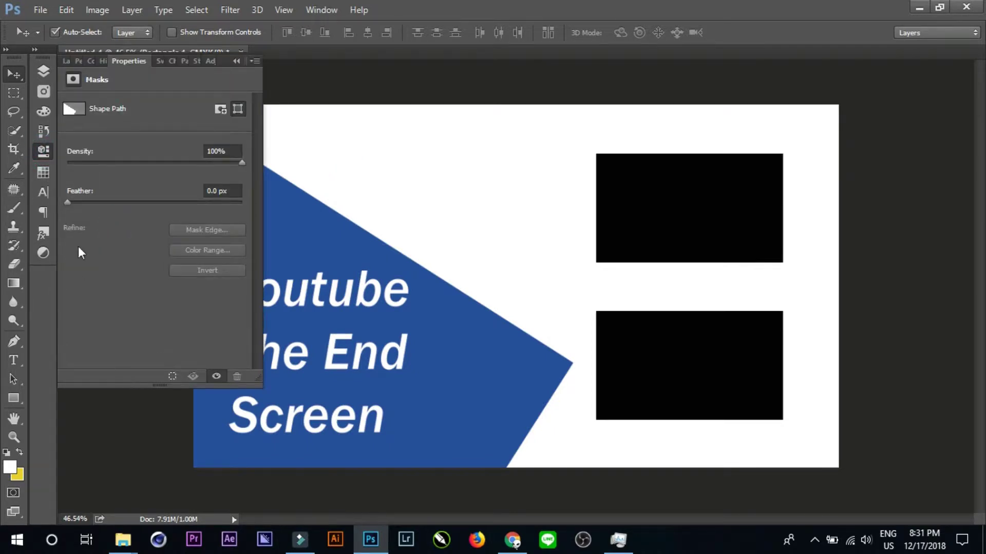
{"action": "left_click", "coordinate": [43, 132]}
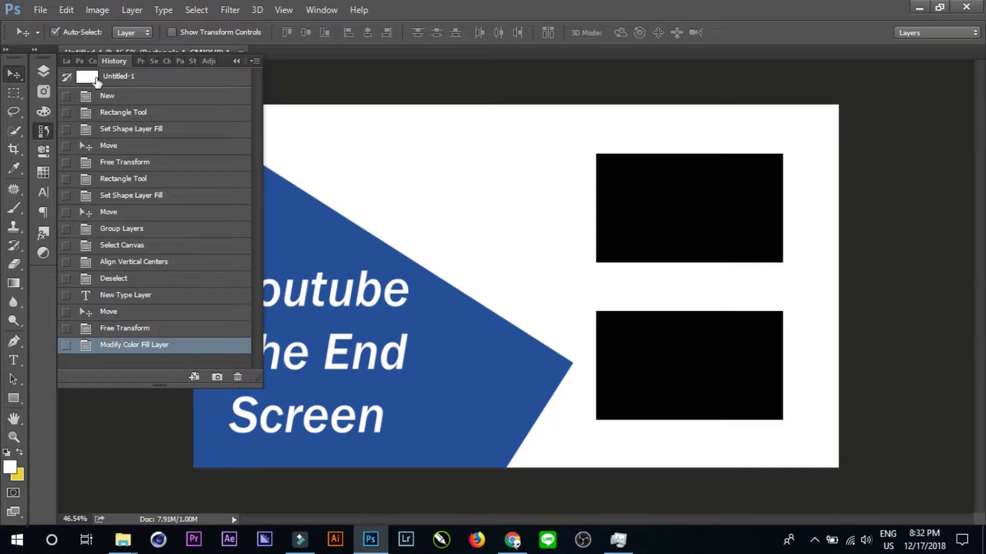
{"action": "left_click_drag", "start_coordinate": [117, 73], "coordinate": [544, 139]}
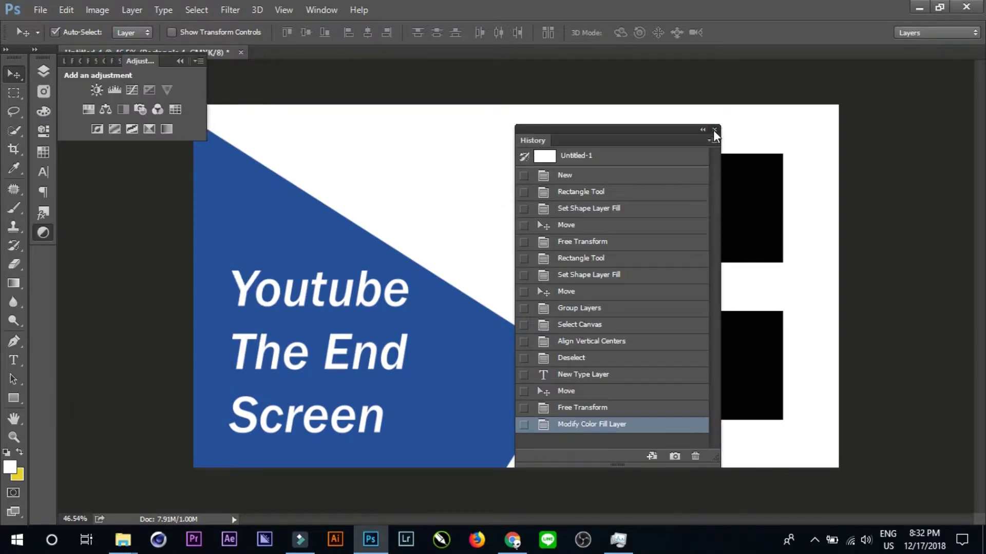
{"action": "left_click", "coordinate": [717, 130]}
Add a layer mask to Rectangle 1, then delete that mask again
{"action": "left_click", "coordinate": [43, 133]}
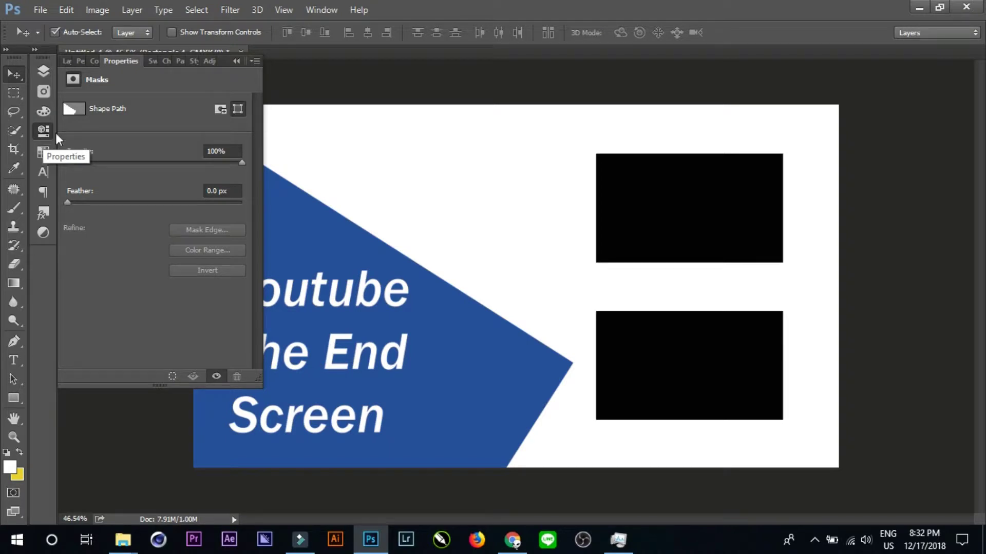
{"action": "left_click", "coordinate": [220, 108]}
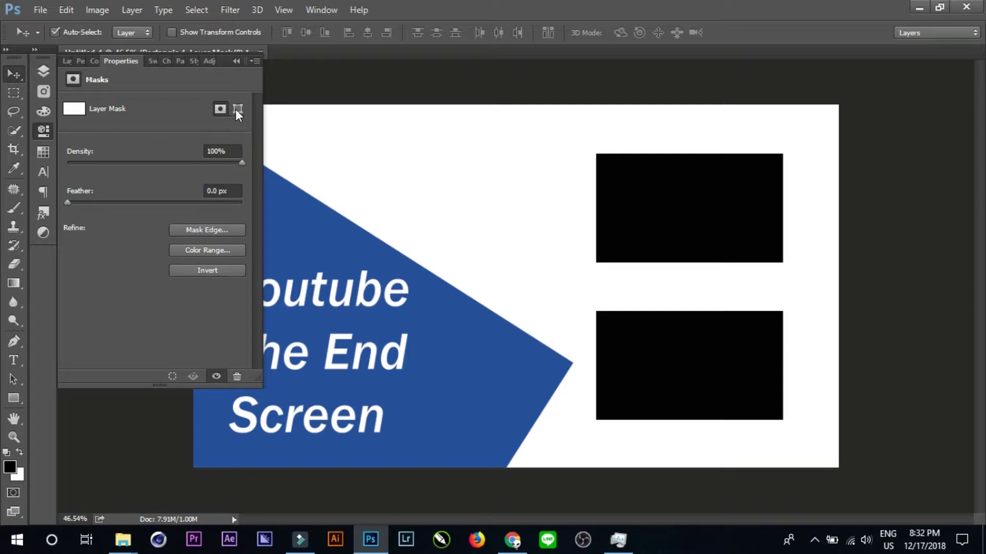
{"action": "left_click", "coordinate": [236, 110]}
{"action": "left_click", "coordinate": [72, 109]}
{"action": "left_click", "coordinate": [237, 109]}
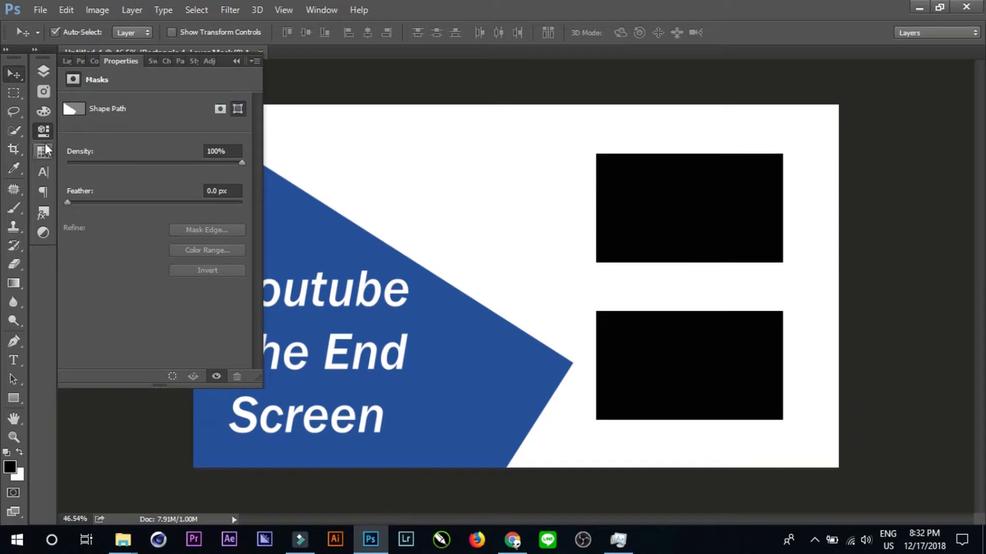
{"action": "left_click", "coordinate": [44, 117]}
{"action": "left_click", "coordinate": [44, 71]}
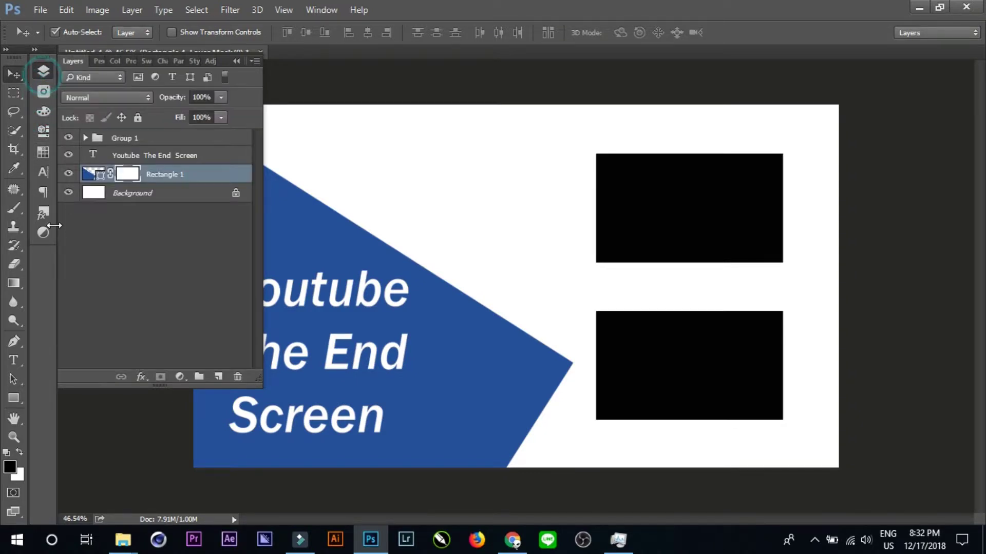
{"action": "mouse_move", "coordinate": [89, 173]}
{"action": "left_mouse_down"}
{"action": "mouse_move", "coordinate": [217, 284]}
{"action": "mouse_move", "coordinate": [238, 376]}
{"action": "left_mouse_up"}
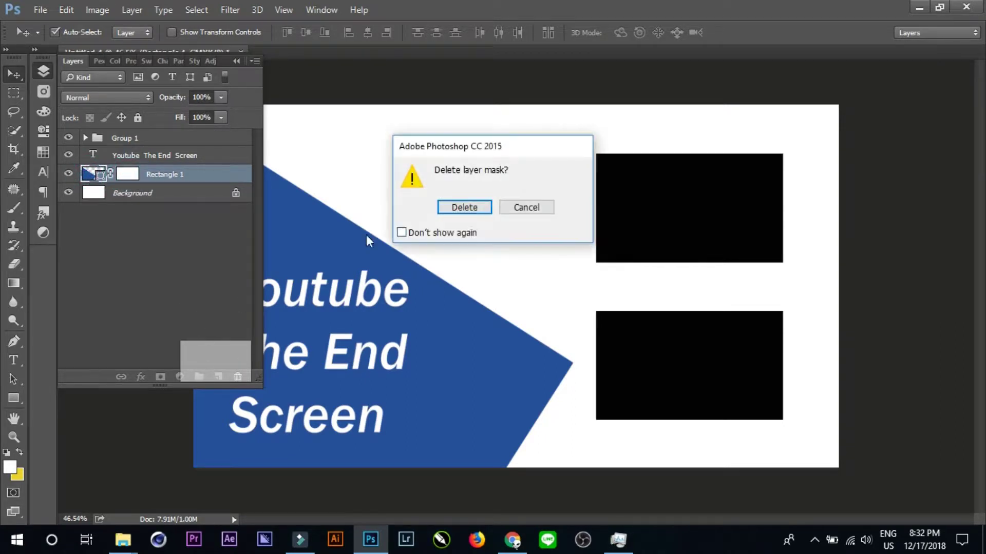
{"action": "left_click", "coordinate": [464, 208]}
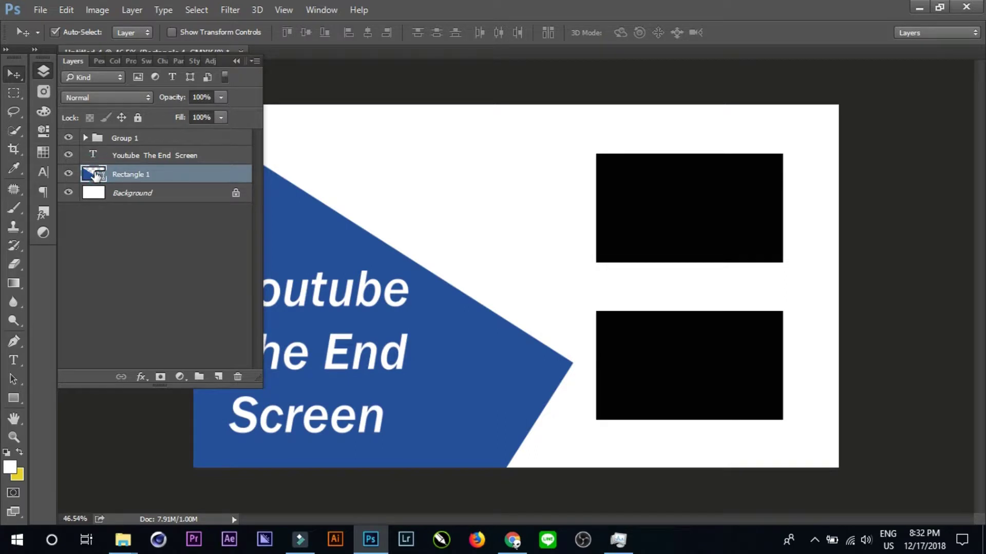
{"action": "double_click", "coordinate": [95, 176]}
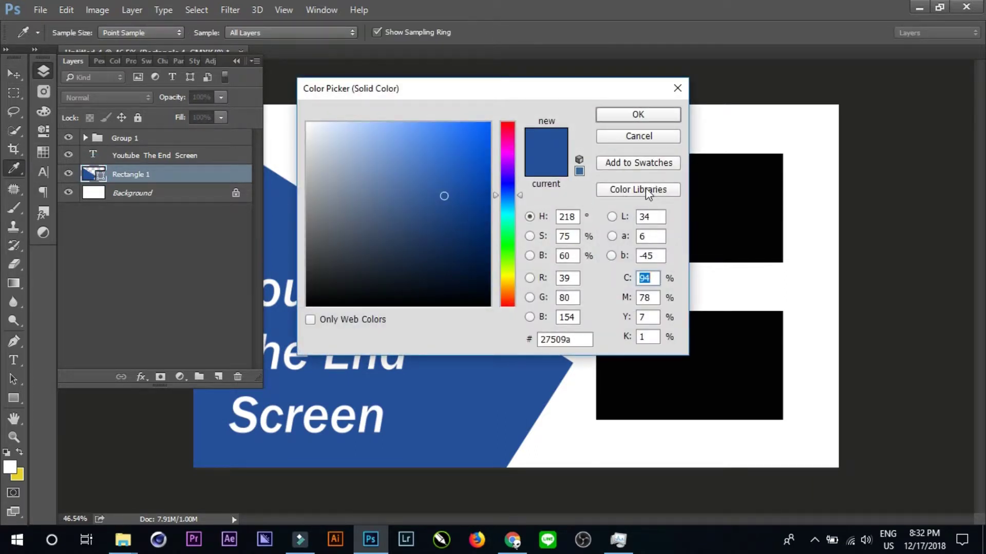
In Color Libraries, try PANTONE 637 C, 638 C and 1635 C, then apply PANTONE 1645 C
{"action": "left_click", "coordinate": [648, 191]}
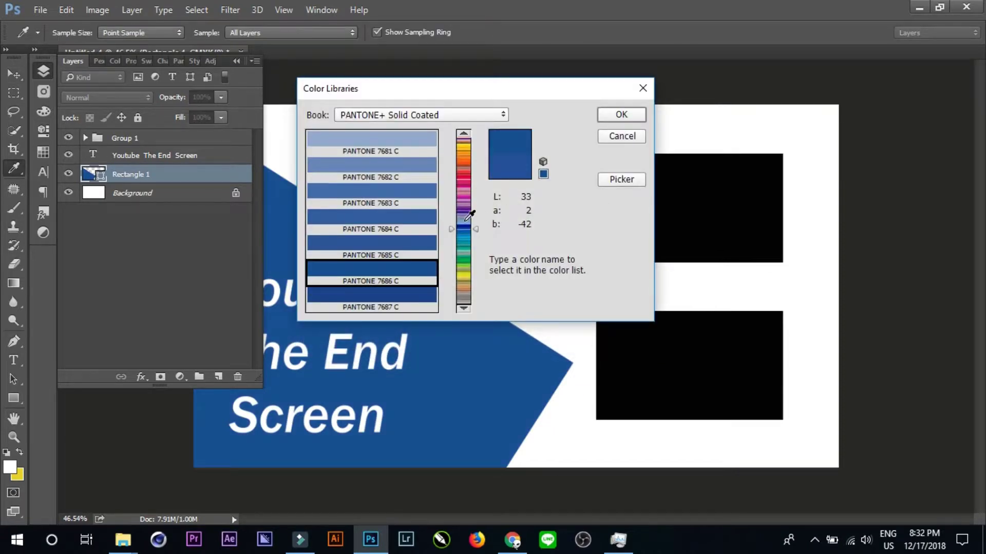
{"action": "left_click", "coordinate": [469, 235]}
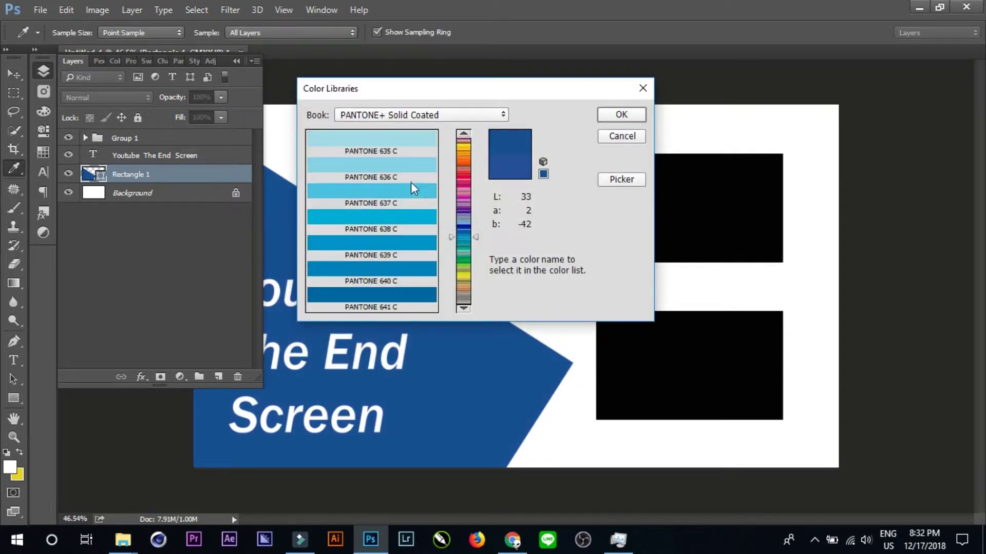
{"action": "left_click", "coordinate": [367, 196]}
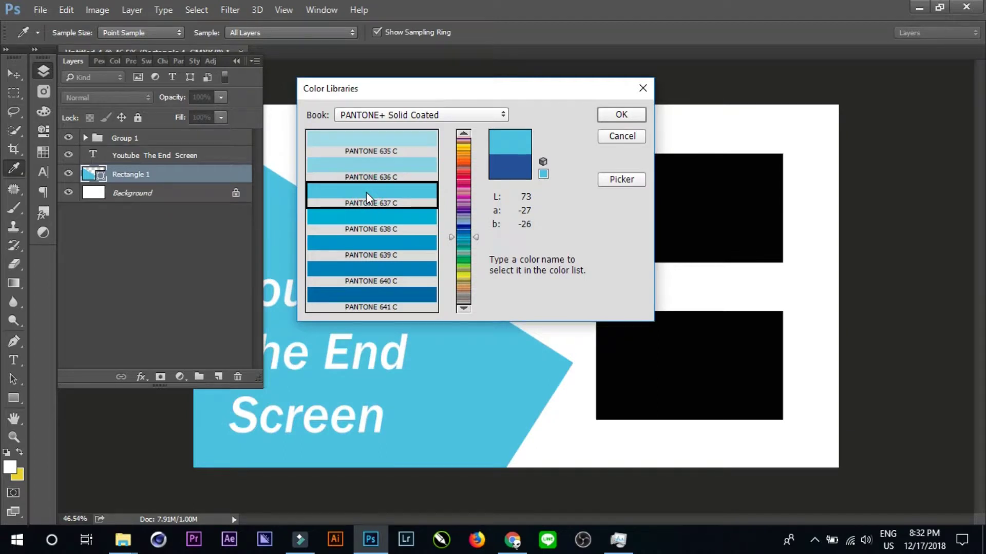
{"action": "left_click", "coordinate": [371, 219]}
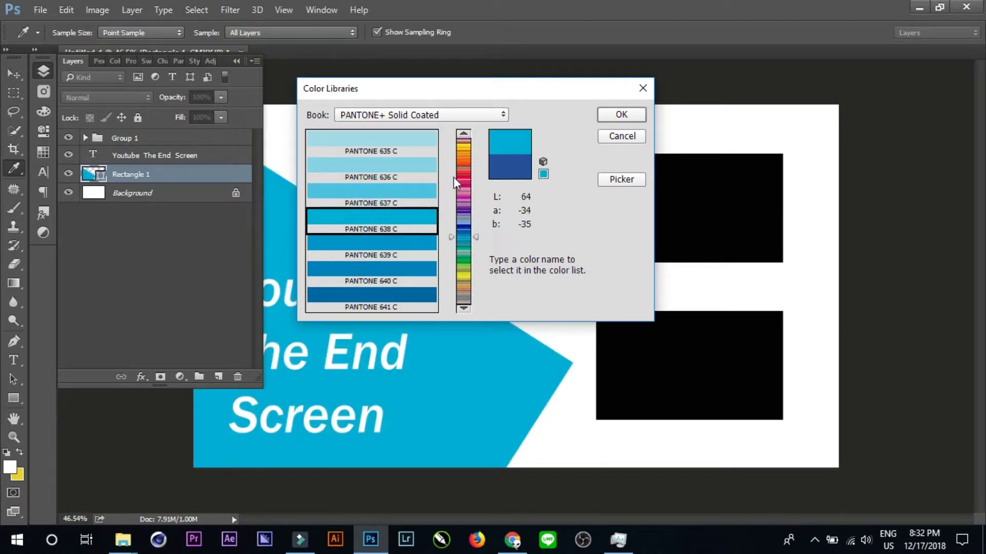
{"action": "left_click", "coordinate": [469, 161]}
{"action": "left_click", "coordinate": [381, 164]}
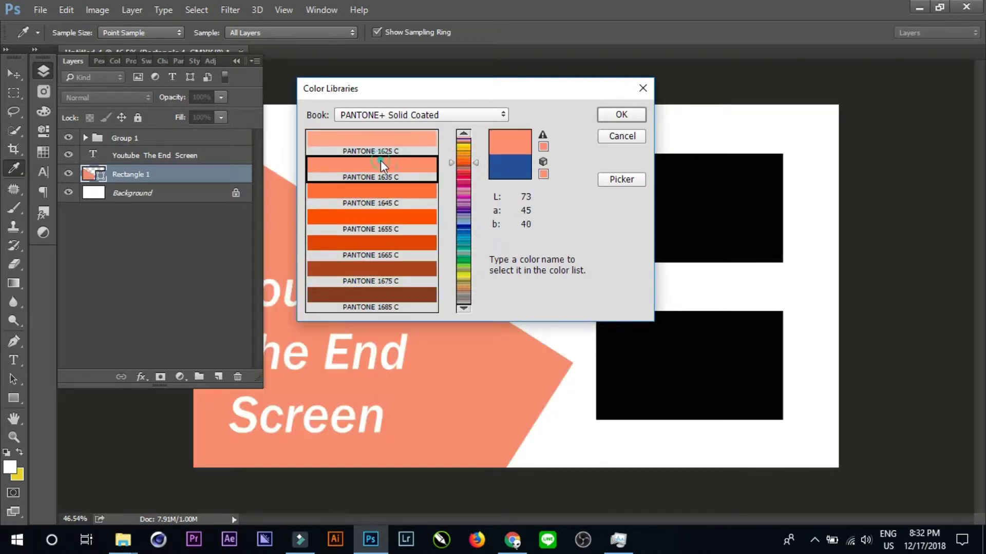
{"action": "left_click", "coordinate": [381, 190]}
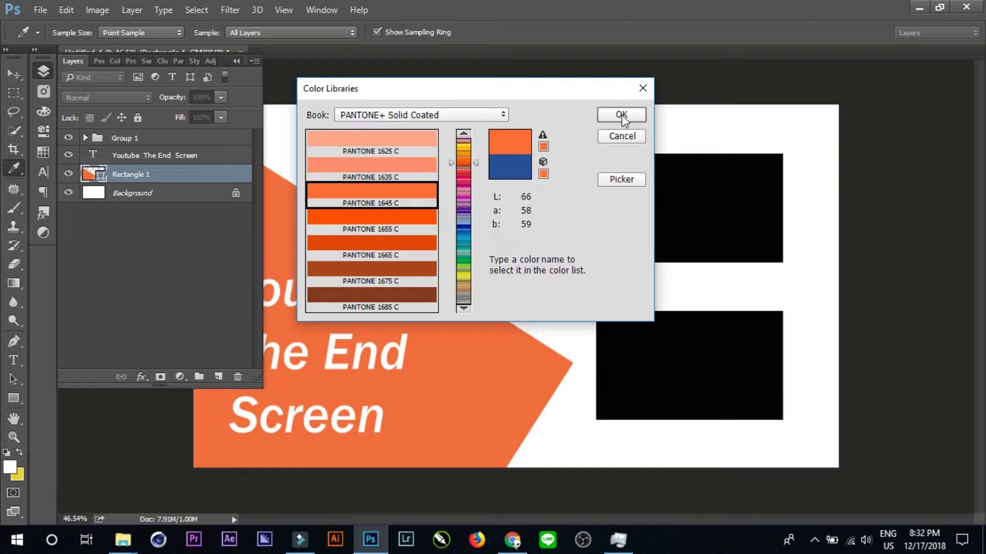
{"action": "left_click", "coordinate": [621, 115]}
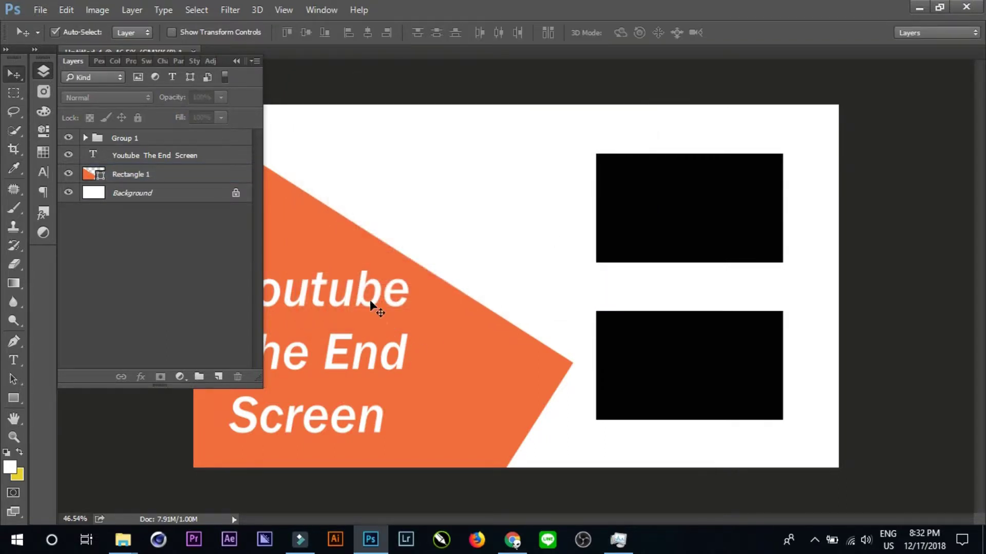
Select the title text layer and start File > Place Linked
{"action": "left_click", "coordinate": [235, 61]}
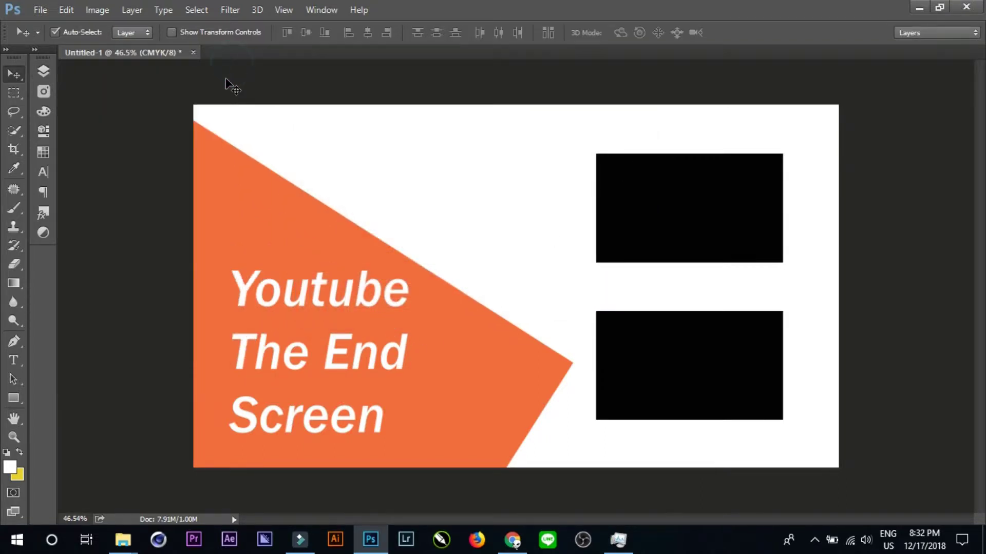
{"action": "left_click", "coordinate": [336, 299]}
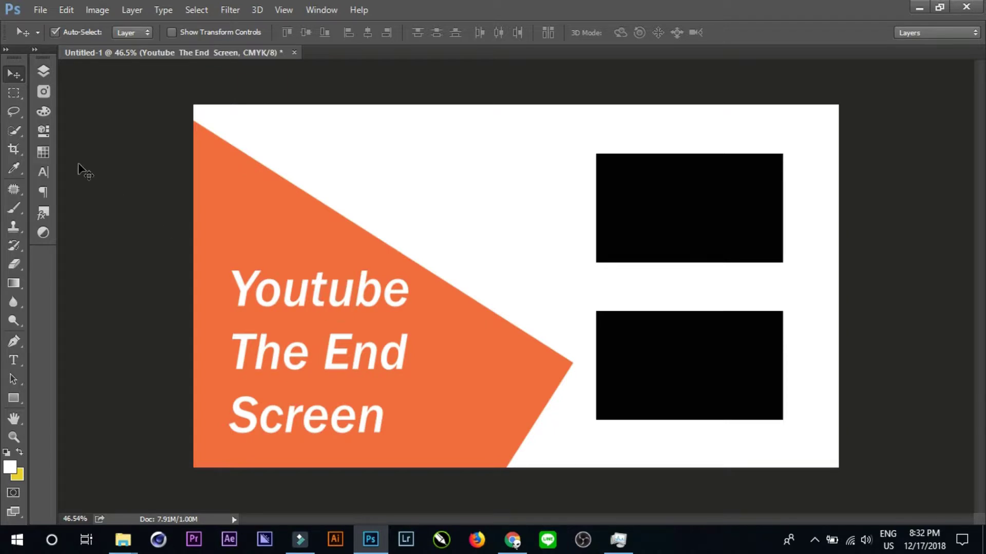
{"action": "left_click", "coordinate": [43, 12]}
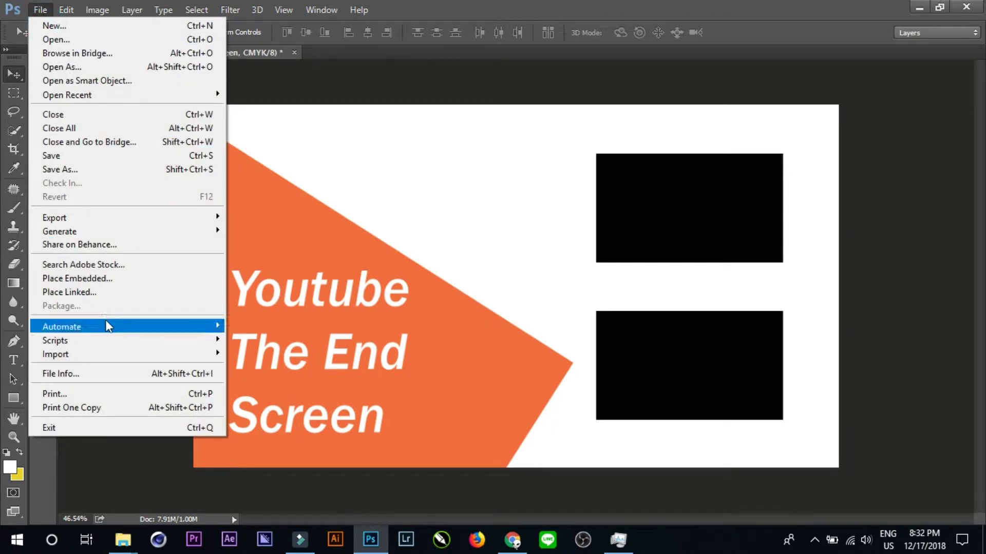
{"action": "left_click", "coordinate": [99, 293]}
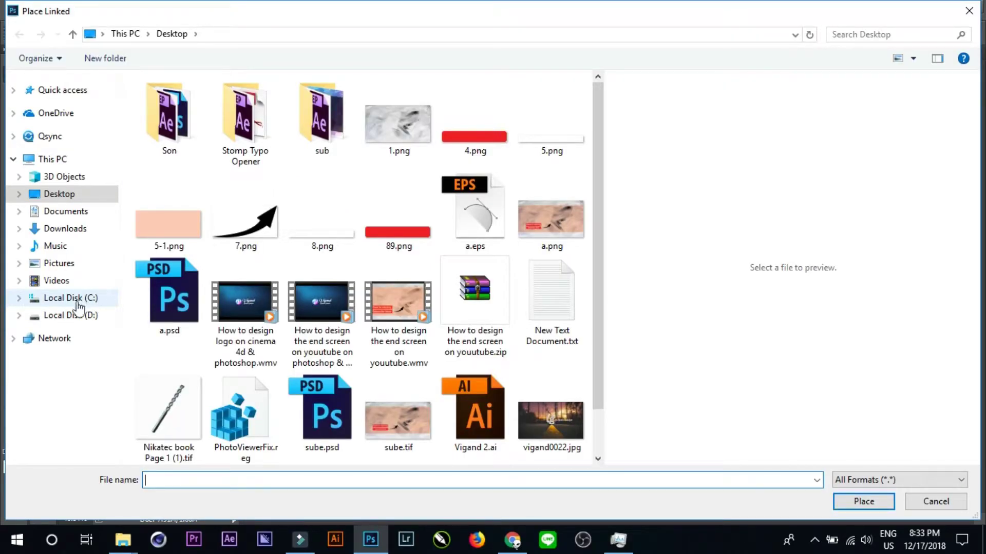
Browse to D: > Design > card > Ai Logo > Vigand update and select logo.jpg
{"action": "left_click", "coordinate": [70, 315]}
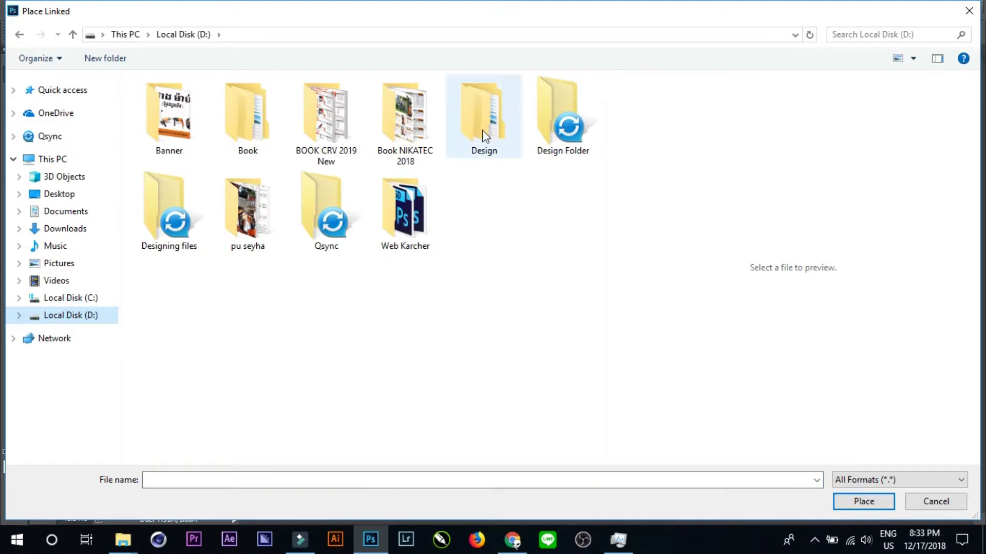
{"action": "double_click", "coordinate": [482, 131]}
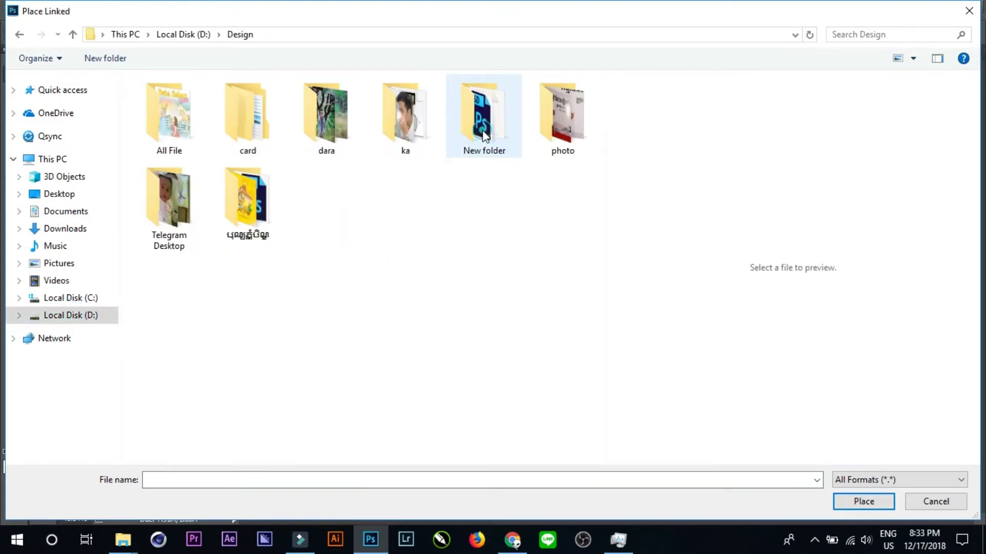
{"action": "double_click", "coordinate": [175, 122]}
{"action": "key", "text": "alt+Left"}
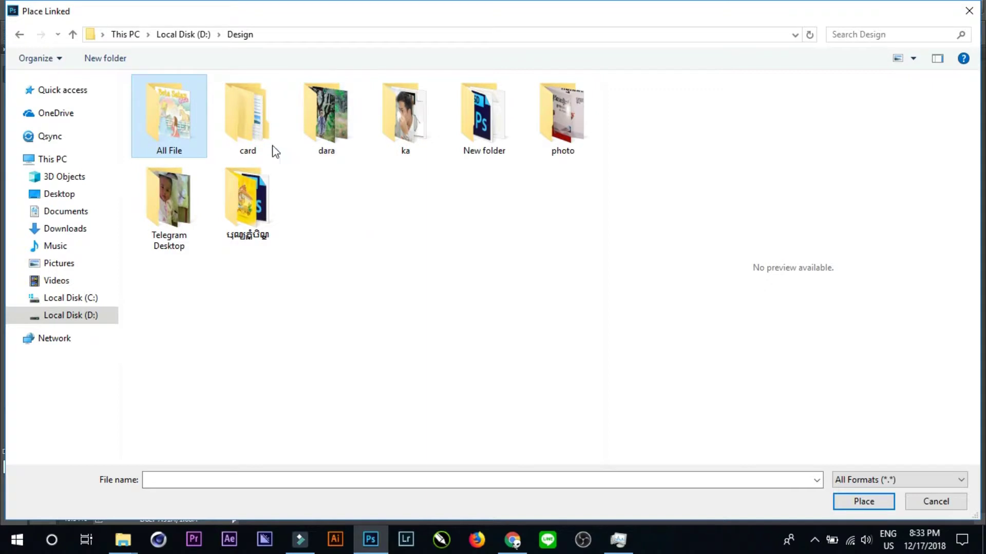
{"action": "double_click", "coordinate": [250, 131]}
{"action": "left_click", "coordinate": [189, 131]}
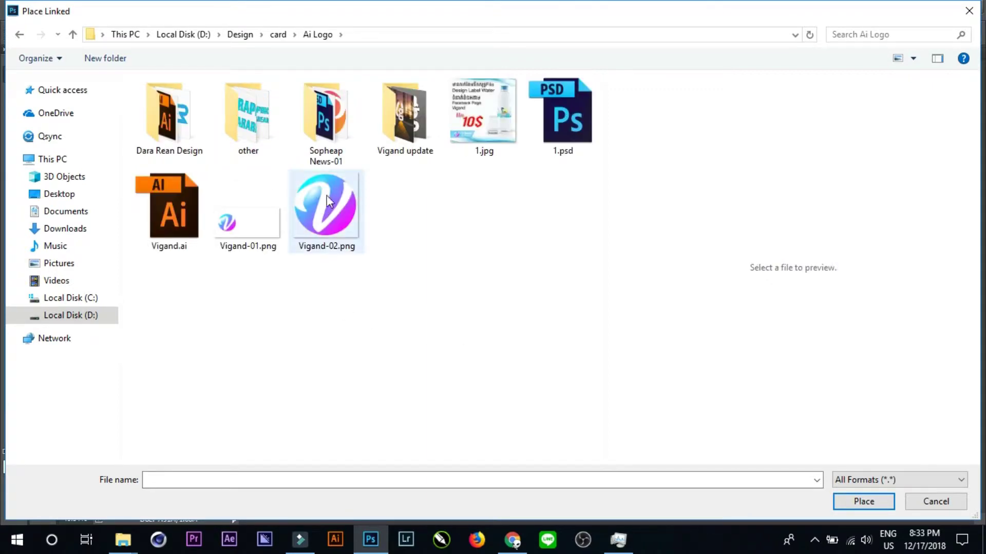
{"action": "left_click", "coordinate": [320, 210]}
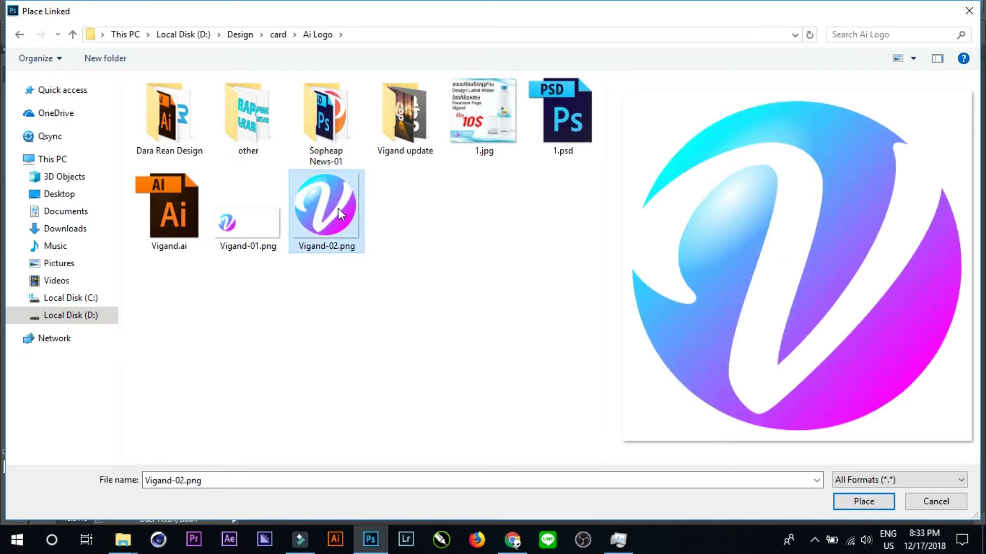
{"action": "double_click", "coordinate": [408, 123]}
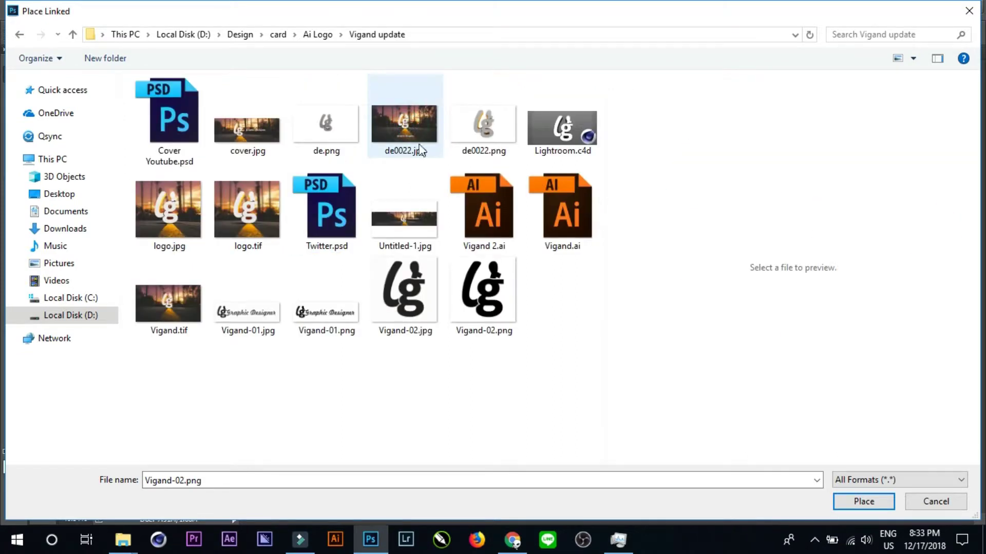
{"action": "left_click", "coordinate": [171, 218]}
Place logo.jpg at about 4% size beside the top black box
{"action": "left_click", "coordinate": [861, 503]}
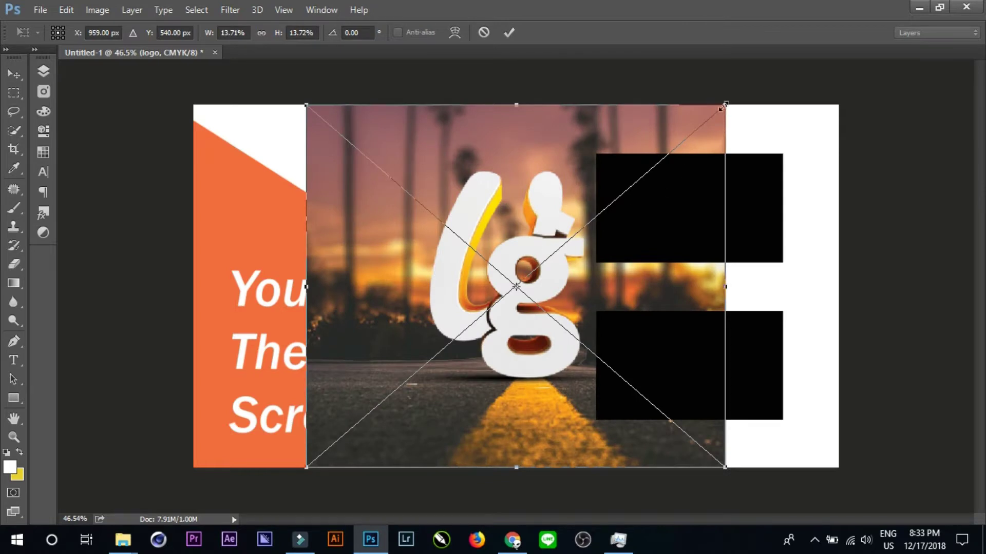
{"action": "left_click_drag", "start_coordinate": [724, 104], "coordinate": [578, 230]}
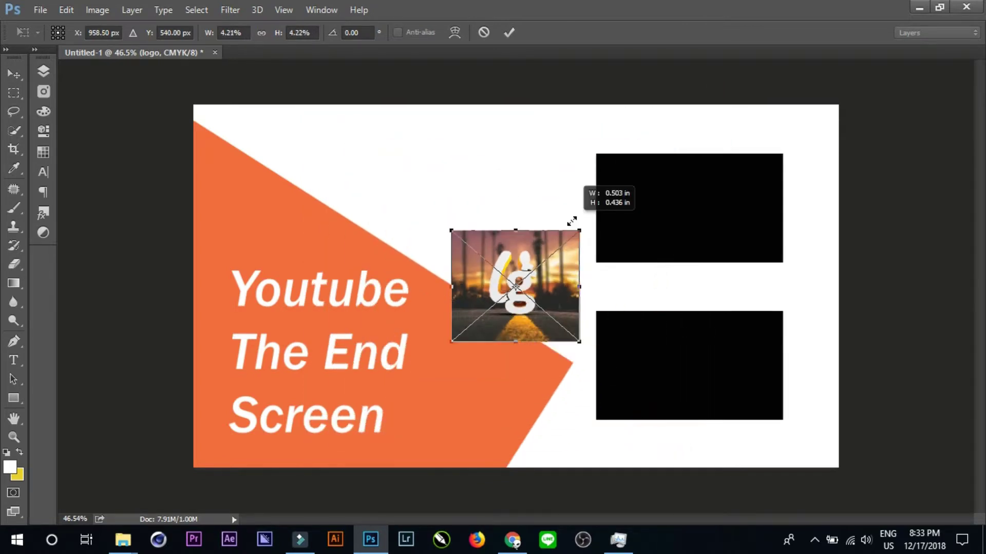
{"action": "left_click_drag", "start_coordinate": [547, 323], "coordinate": [358, 214]}
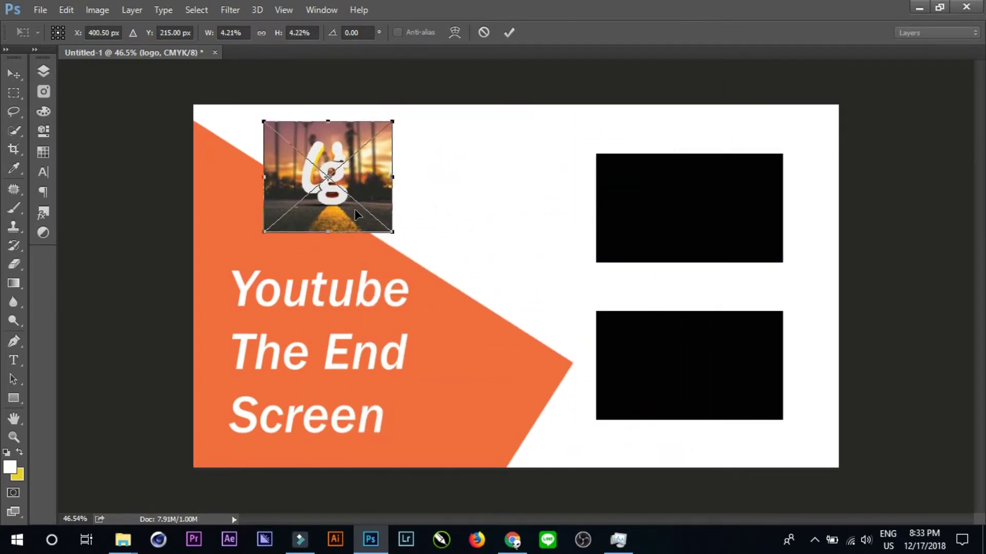
{"action": "key", "text": "Return"}
{"action": "left_click_drag", "start_coordinate": [347, 192], "coordinate": [513, 211]}
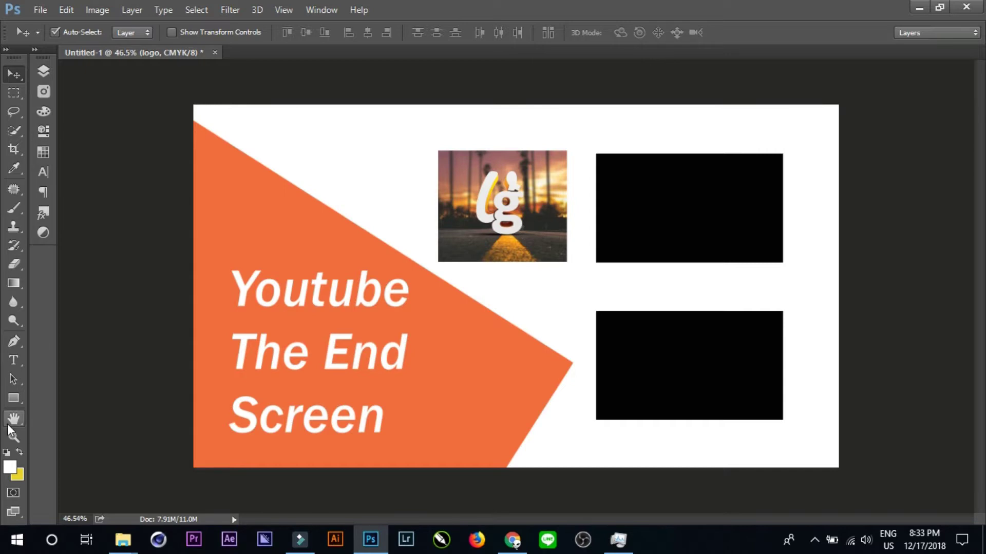
Draw circle Ellipse 1 over the logo and clip the logo layer to it
{"action": "left_click", "coordinate": [14, 398]}
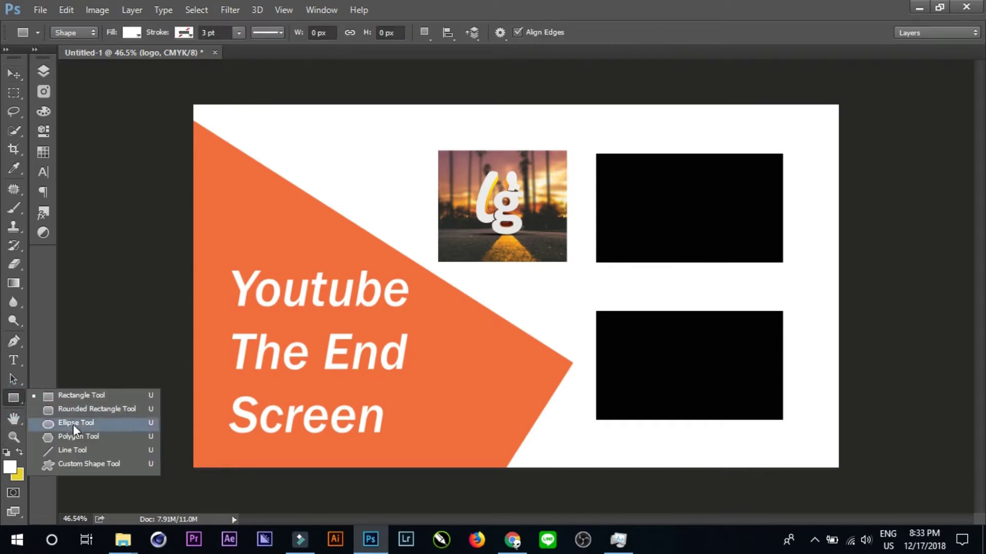
{"action": "left_click", "coordinate": [73, 424]}
{"action": "mouse_move", "coordinate": [501, 207]}
{"action": "left_mouse_down"}
{"action": "mouse_move", "coordinate": [577, 262]}
{"action": "mouse_move", "coordinate": [569, 254]}
{"action": "left_mouse_up"}
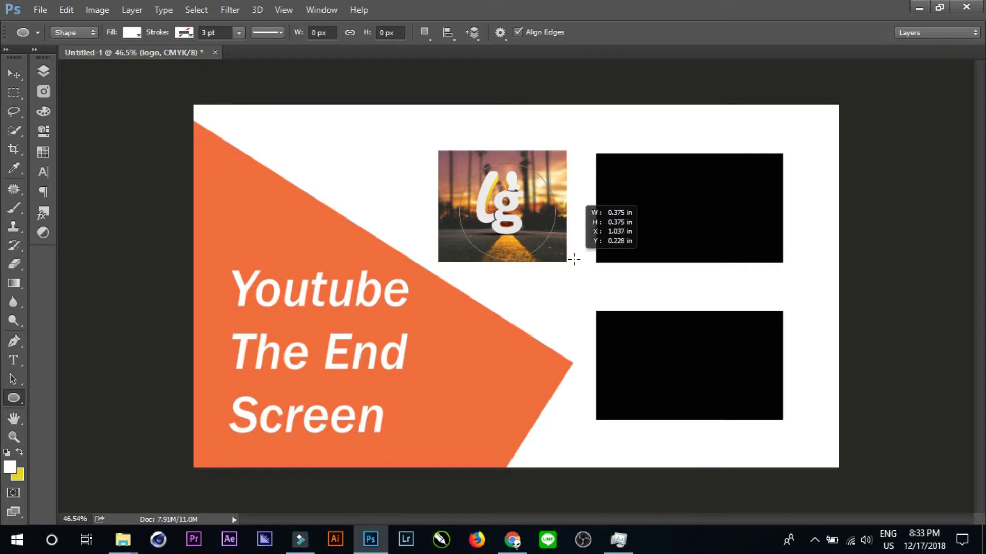
{"action": "left_click_drag", "start_coordinate": [569, 253], "coordinate": [569, 255]}
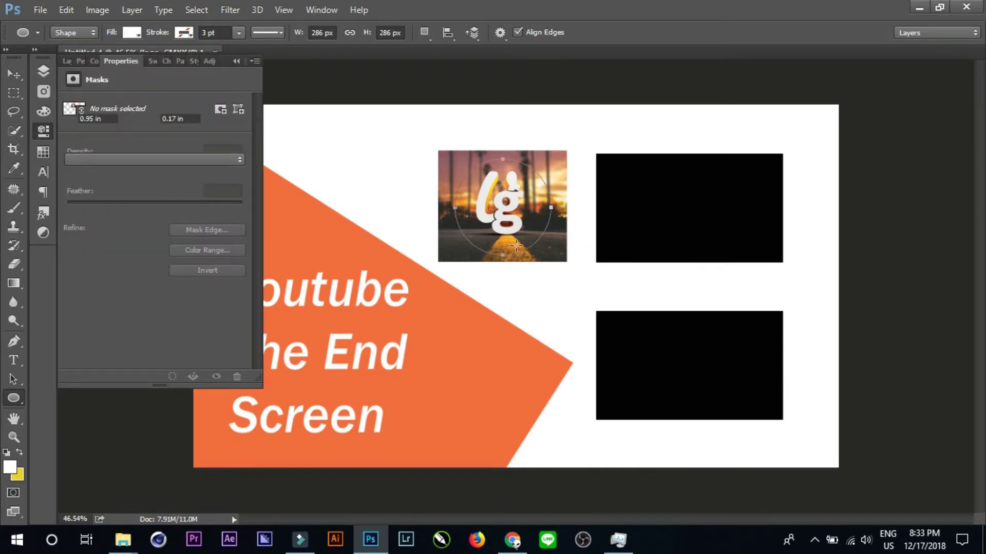
{"action": "left_click", "coordinate": [14, 74]}
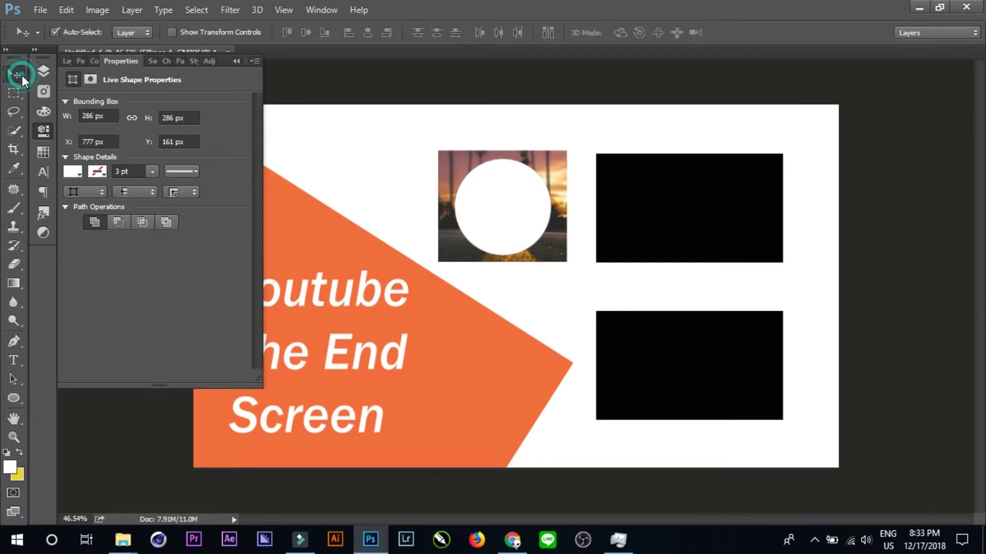
{"action": "left_click", "coordinate": [72, 61]}
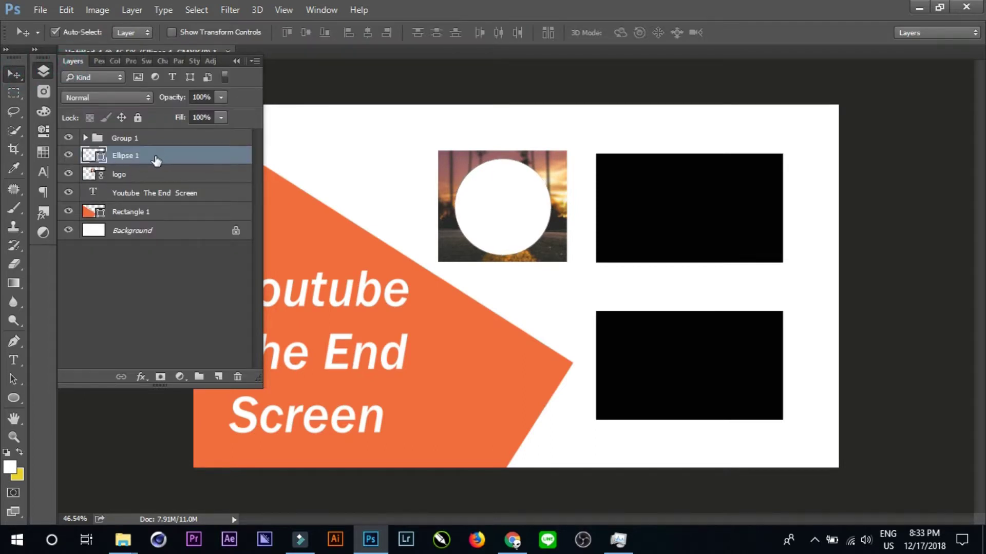
{"action": "left_click_drag", "start_coordinate": [103, 172], "coordinate": [94, 157]}
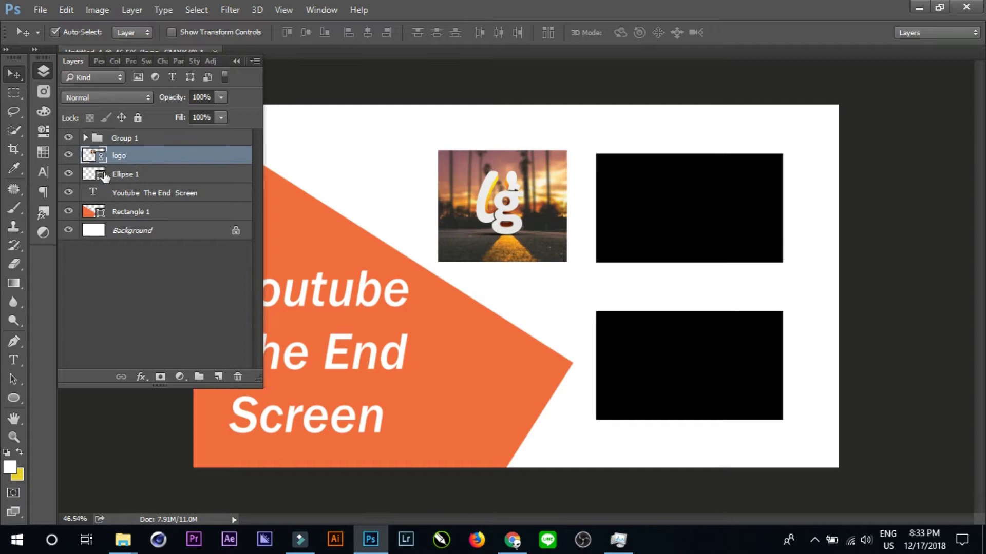
{"action": "left_click", "coordinate": [94, 160], "text": "alt"}
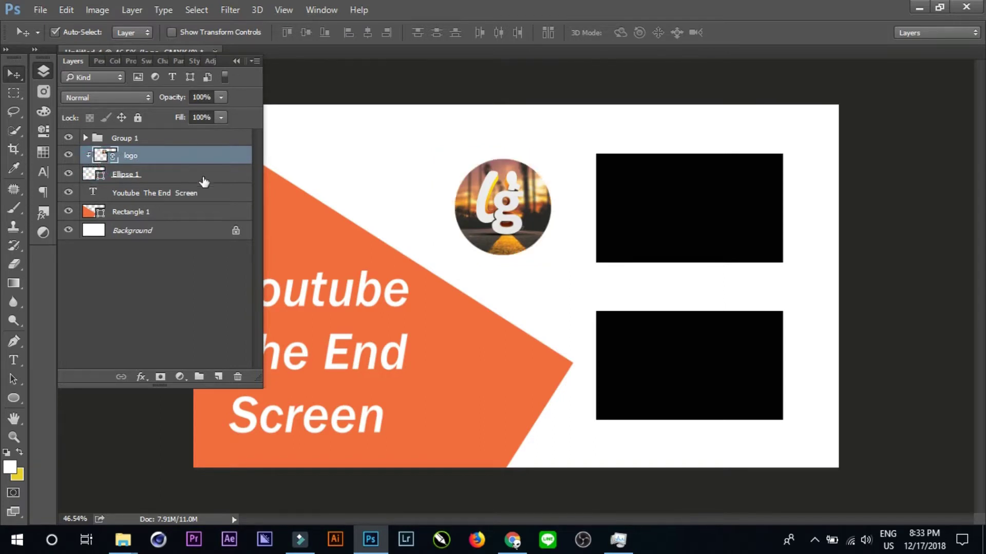
Expand Group 1 and convert Rectangle 2 and Rectangle 2 copy into smart objects
{"action": "left_click", "coordinate": [636, 385]}
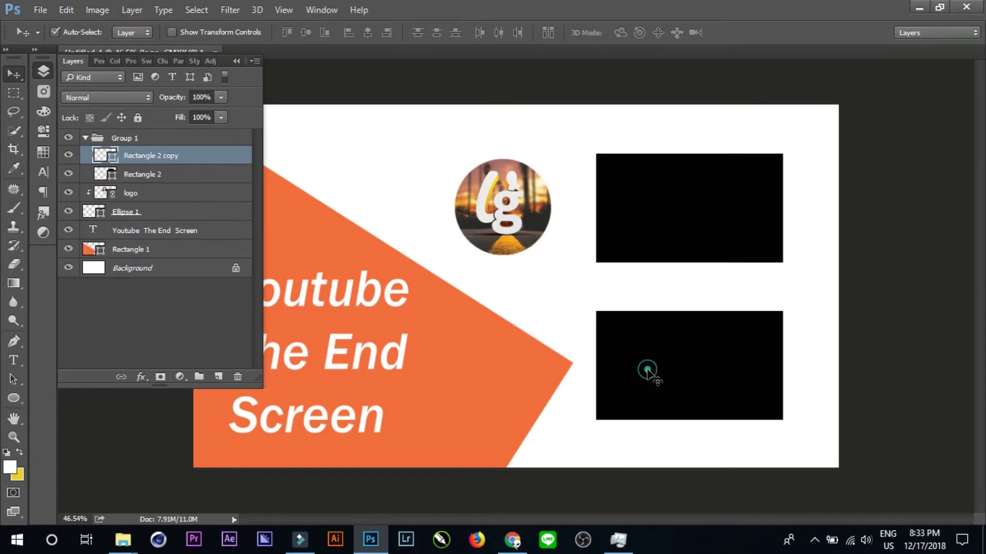
{"action": "left_click", "coordinate": [667, 197]}
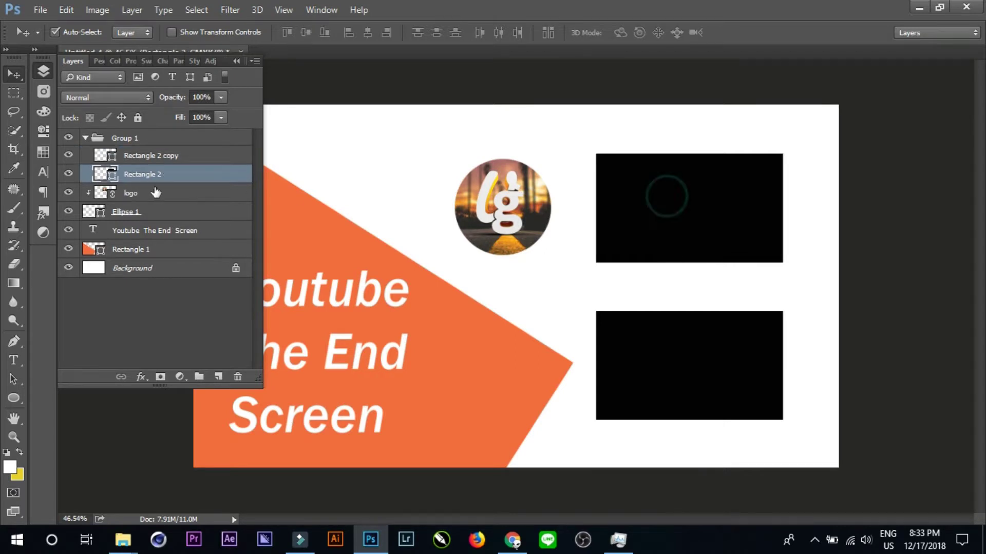
{"action": "right_click", "coordinate": [114, 176]}
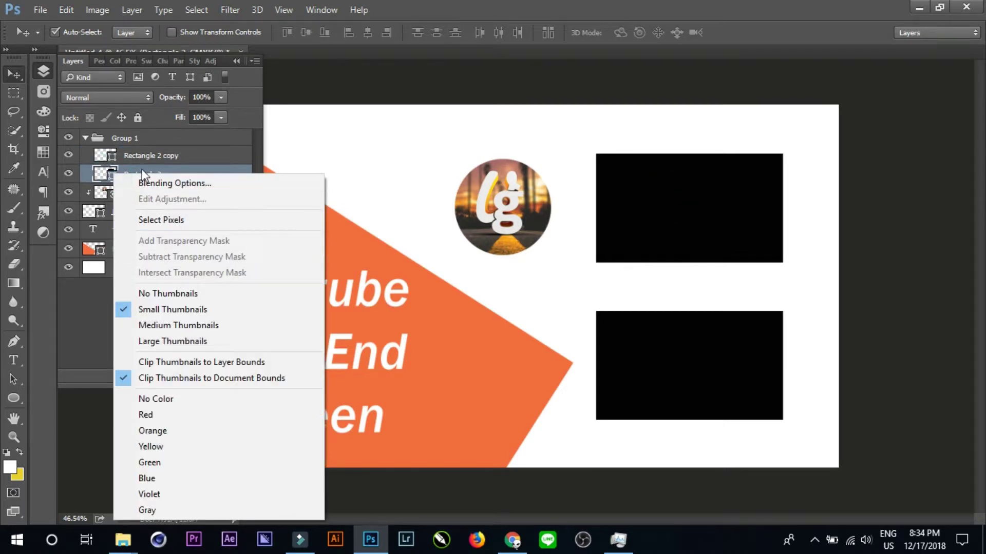
{"action": "left_click", "coordinate": [142, 168]}
{"action": "right_click", "coordinate": [140, 167]}
{"action": "left_click", "coordinate": [202, 245]}
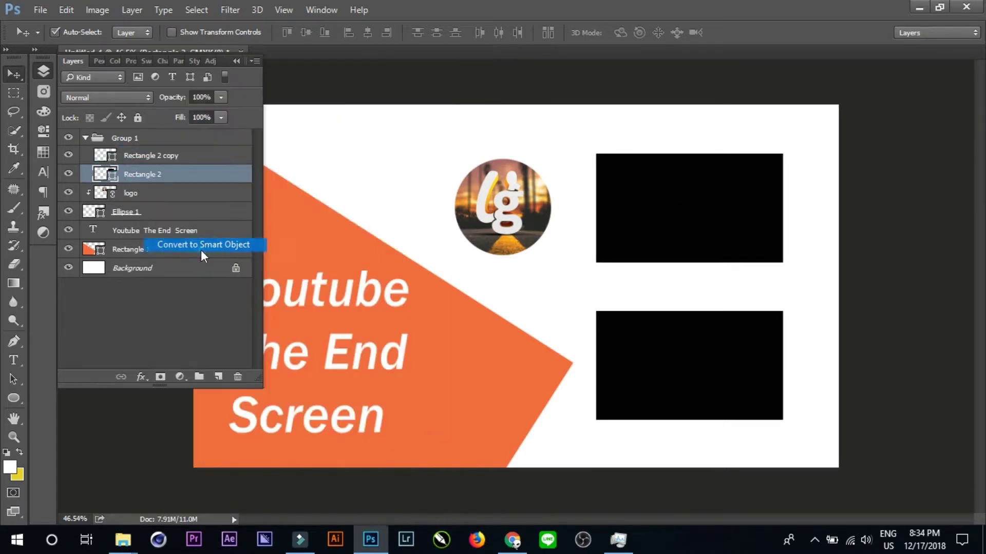
{"action": "right_click", "coordinate": [141, 157]}
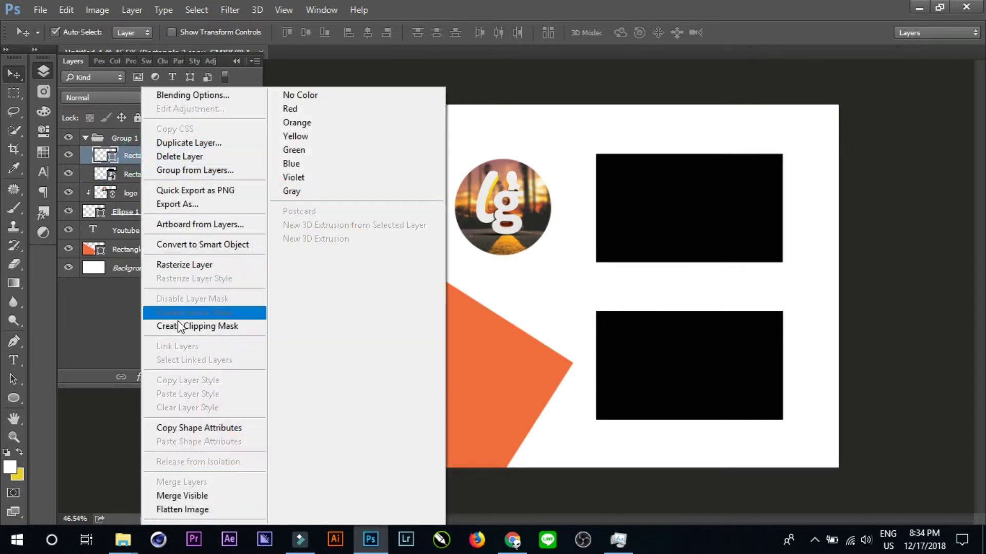
{"action": "left_click", "coordinate": [216, 247]}
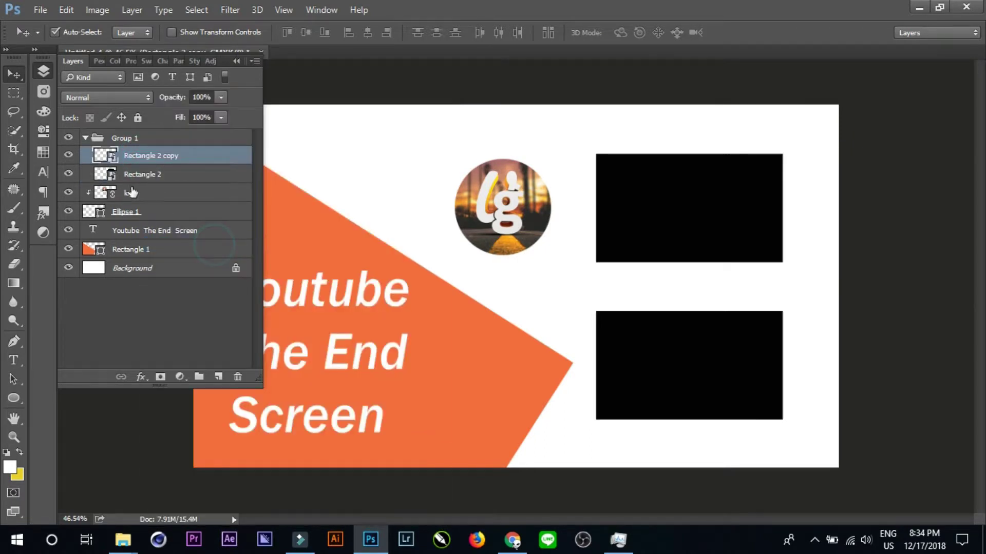
In the Rectangle 2 copy smart object, place linked a.png from the Desktop, stretched to cover
{"action": "double_click", "coordinate": [100, 154]}
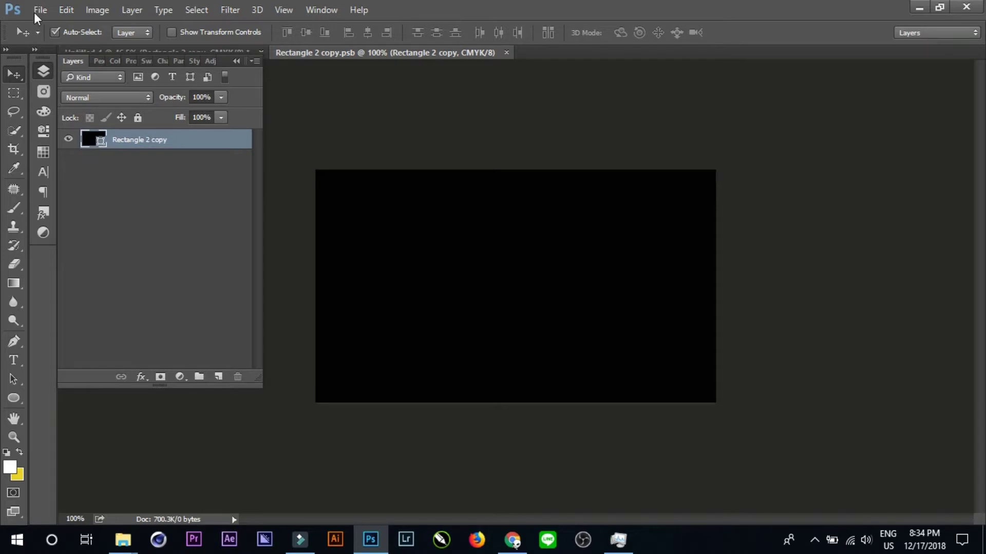
{"action": "left_click", "coordinate": [39, 10]}
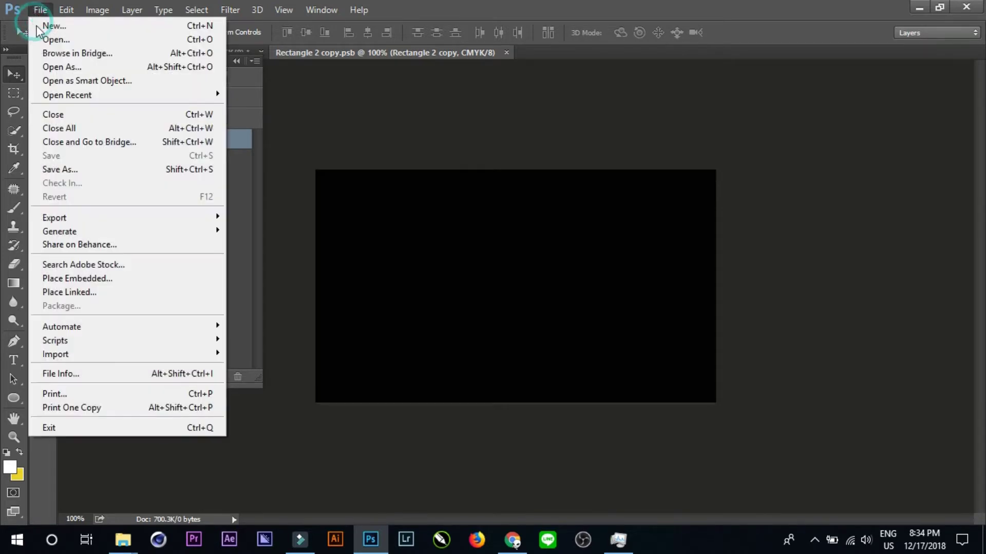
{"action": "left_click", "coordinate": [94, 294]}
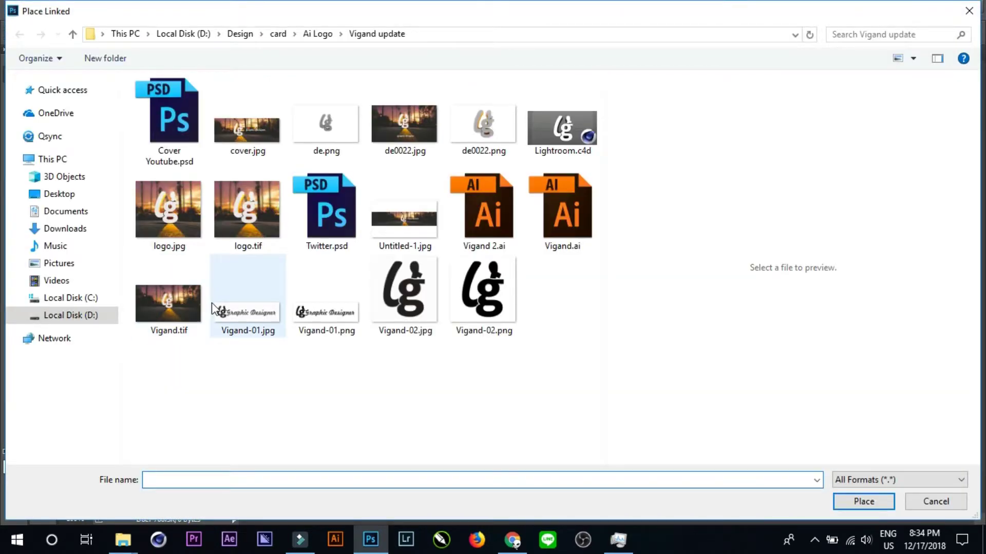
{"action": "left_click", "coordinate": [57, 195]}
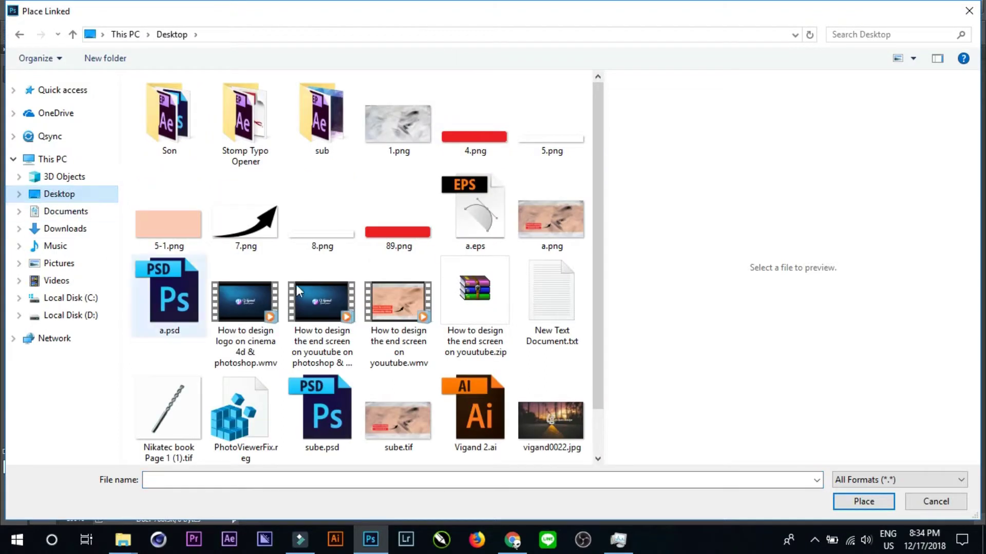
{"action": "left_click", "coordinate": [547, 217]}
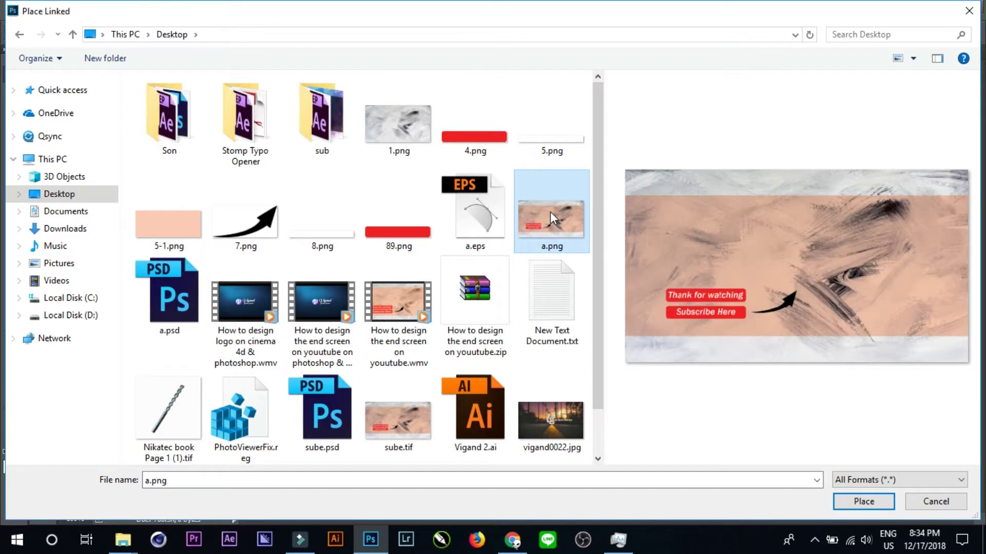
{"action": "double_click", "coordinate": [549, 211]}
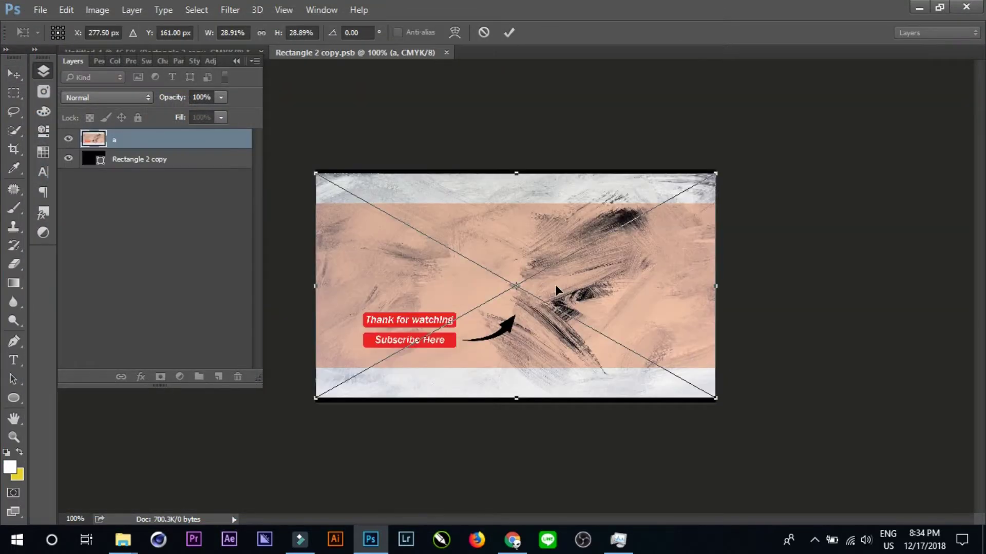
{"action": "left_click_drag", "start_coordinate": [716, 398], "coordinate": [725, 399]}
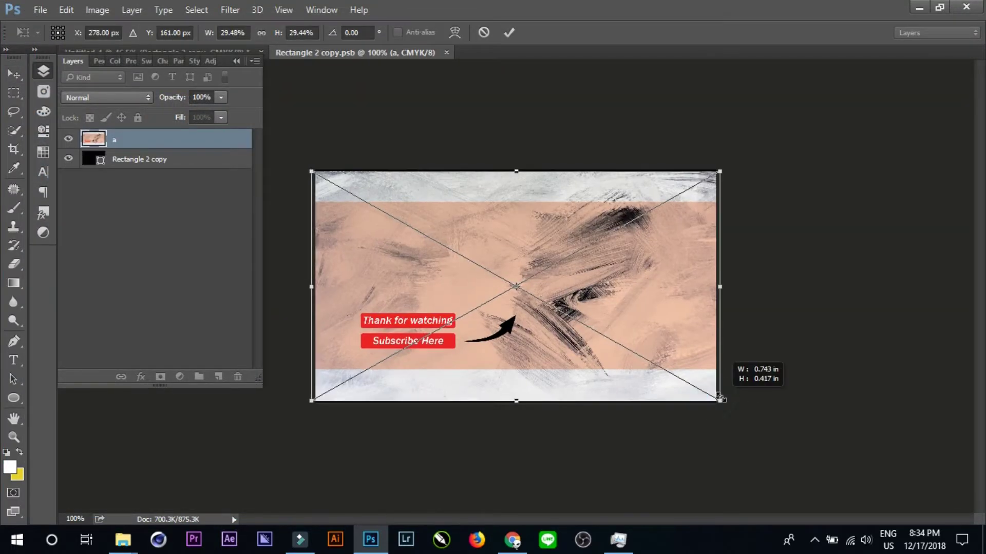
{"action": "left_click", "coordinate": [506, 33]}
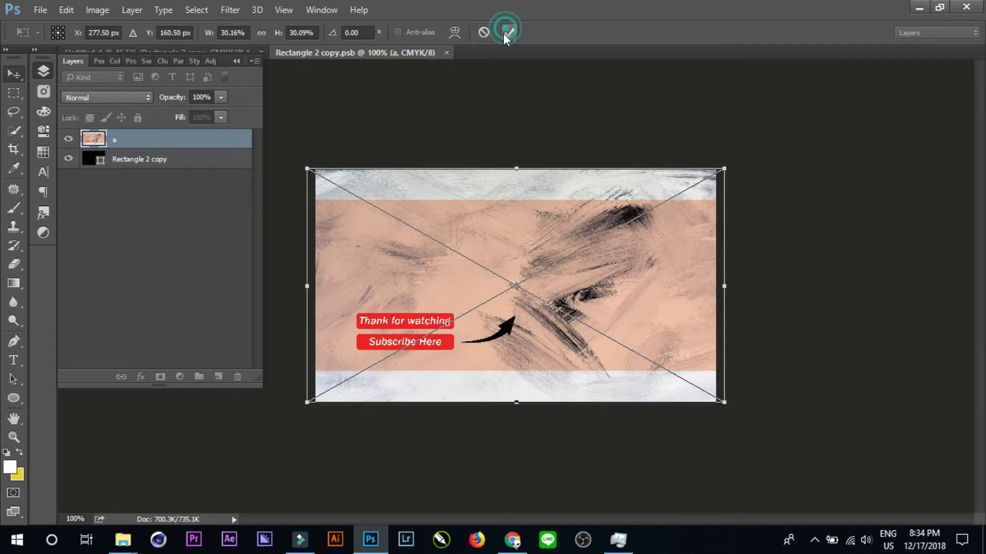
Save the smart object contents and return to the Untitled-1 end-screen document
{"action": "key", "text": "ctrl+s"}
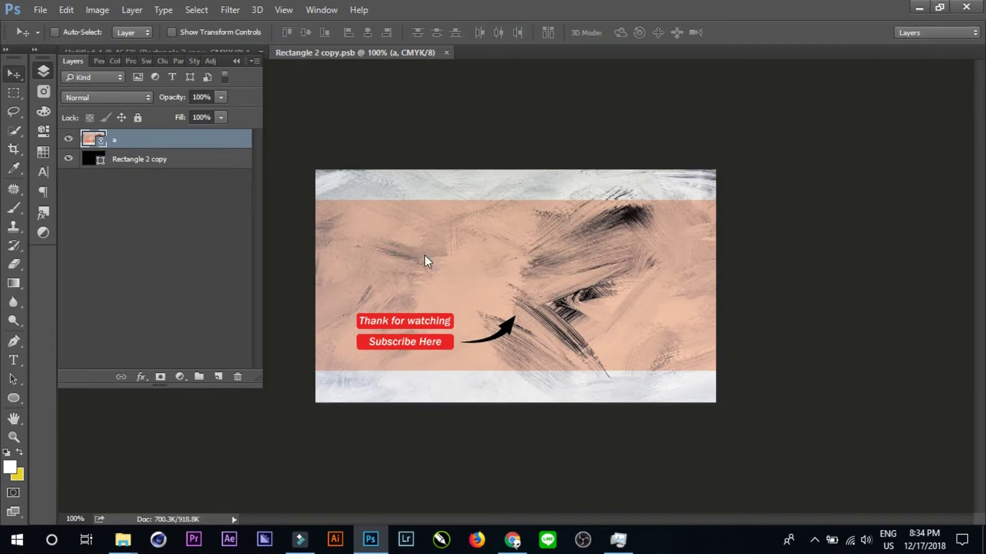
{"action": "left_click", "coordinate": [236, 61]}
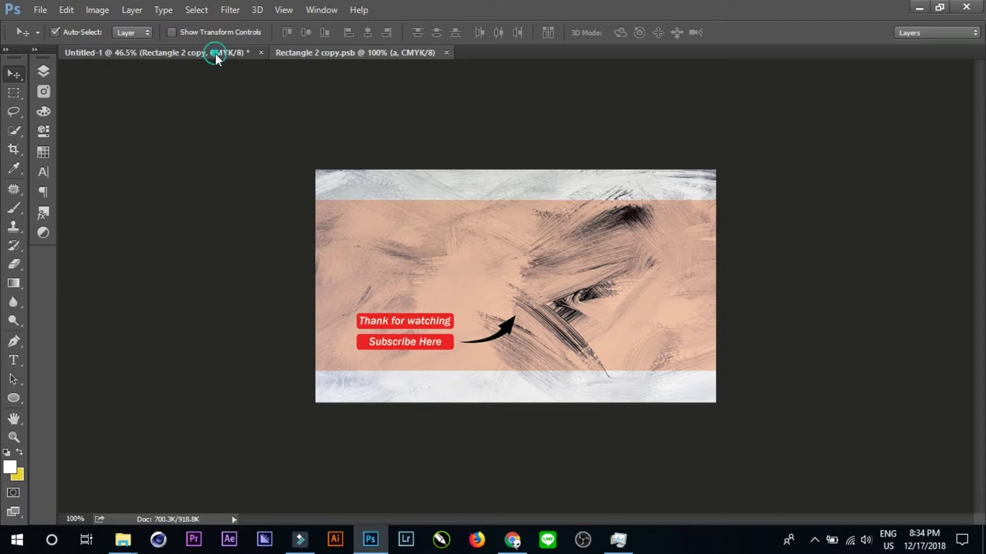
{"action": "left_click", "coordinate": [216, 54]}
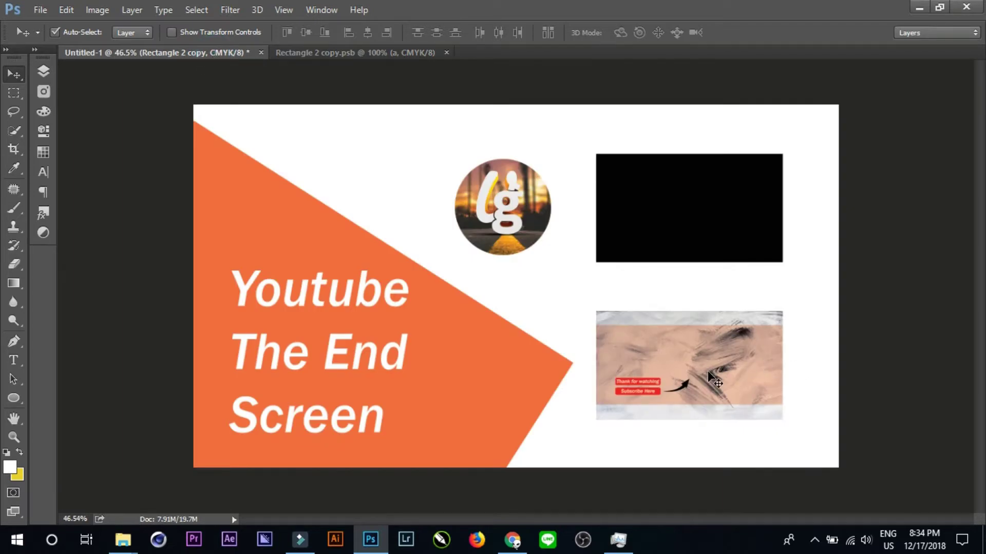
Open the Rectangle 2 smart object's contents for editing
{"action": "left_click", "coordinate": [704, 222]}
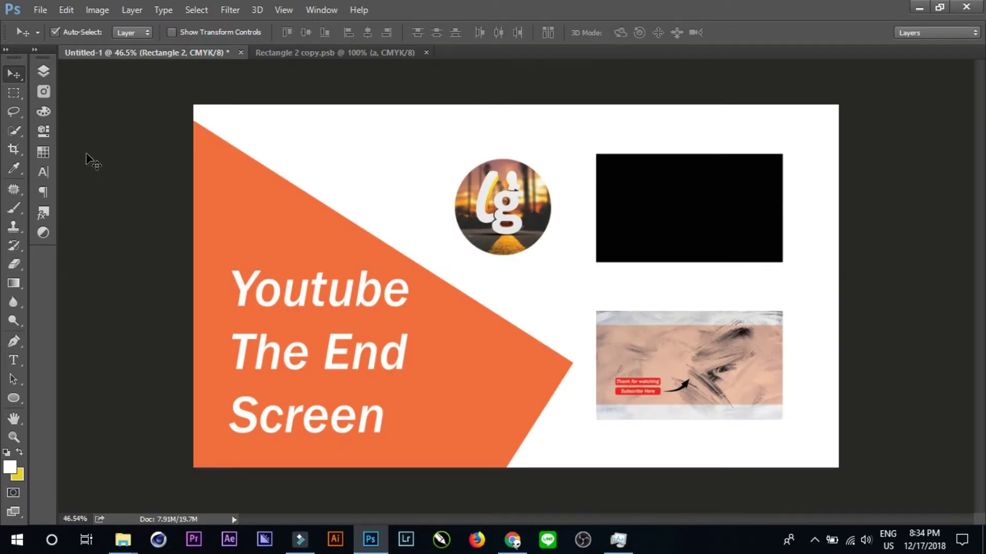
{"action": "left_click", "coordinate": [43, 71]}
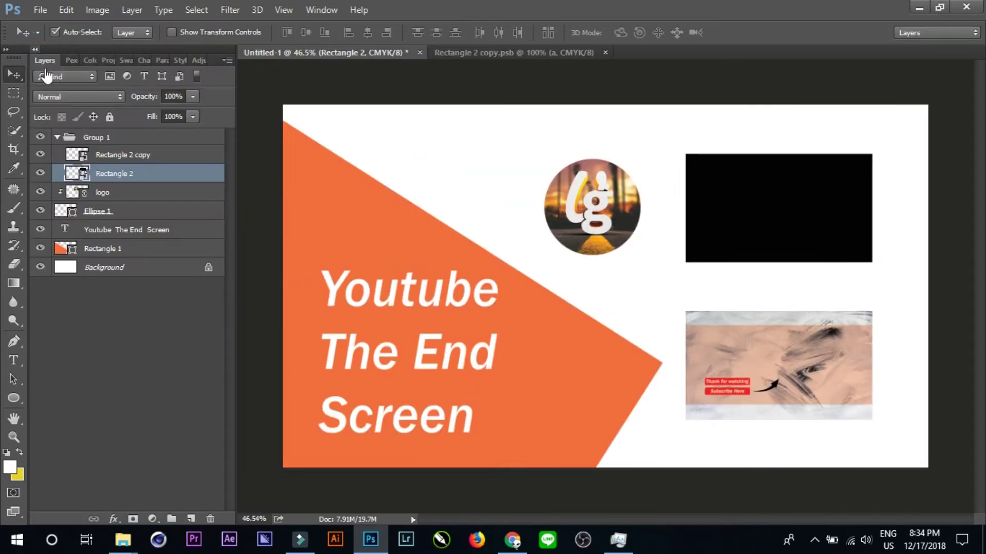
{"action": "double_click", "coordinate": [70, 156]}
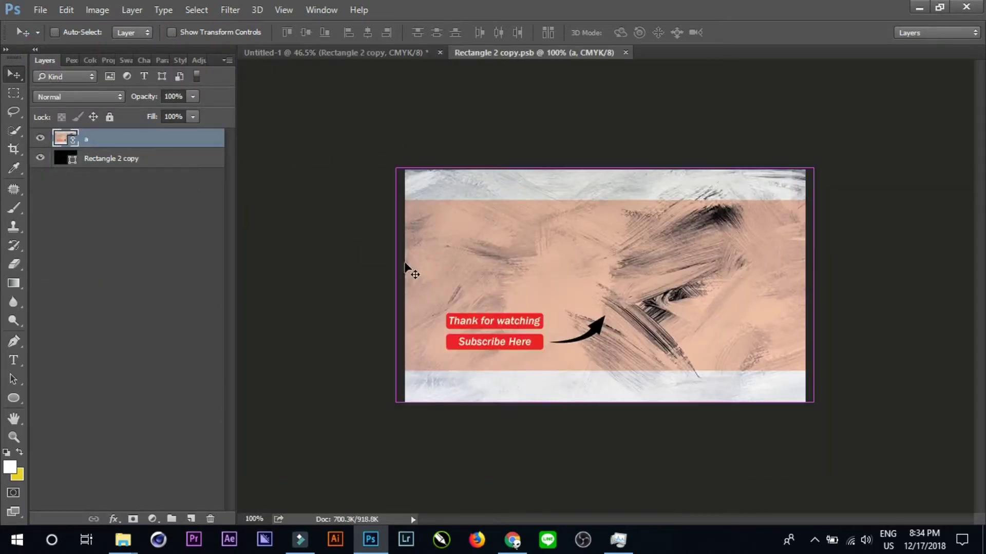
{"action": "key", "text": "ctrl+w"}
{"action": "double_click", "coordinate": [73, 175]}
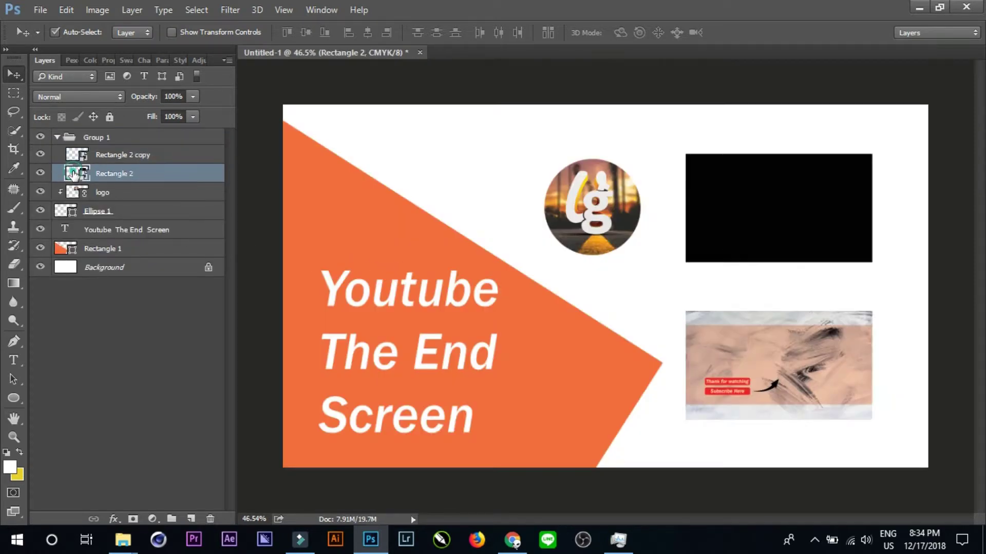
Place the linked sub.ai artwork from the sub folder and commit it
{"action": "left_click", "coordinate": [40, 10]}
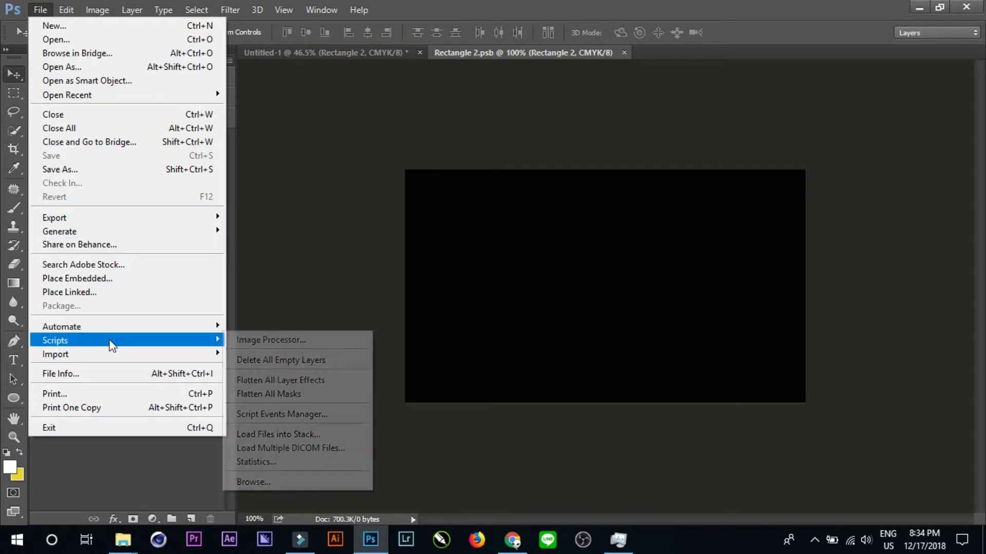
{"action": "left_click", "coordinate": [116, 298]}
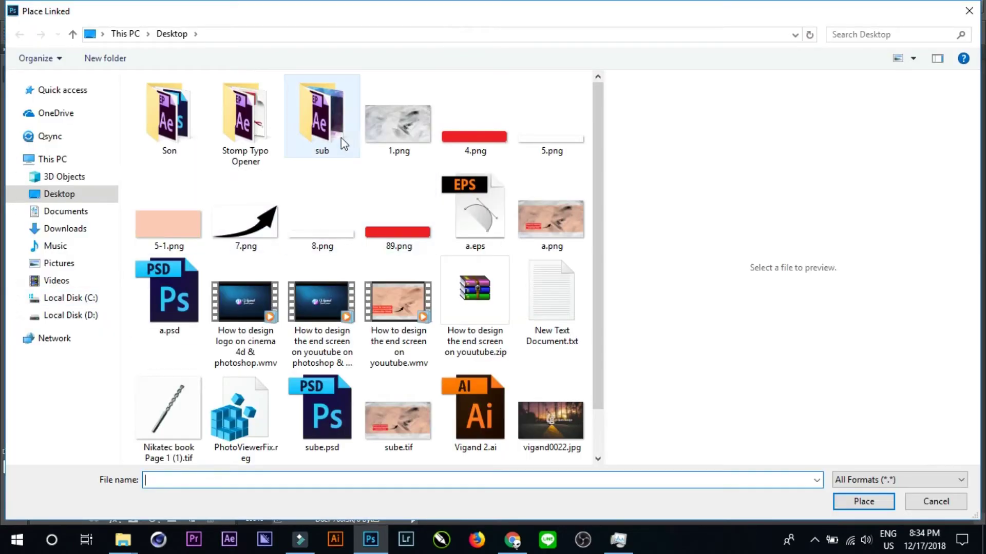
{"action": "double_click", "coordinate": [341, 138]}
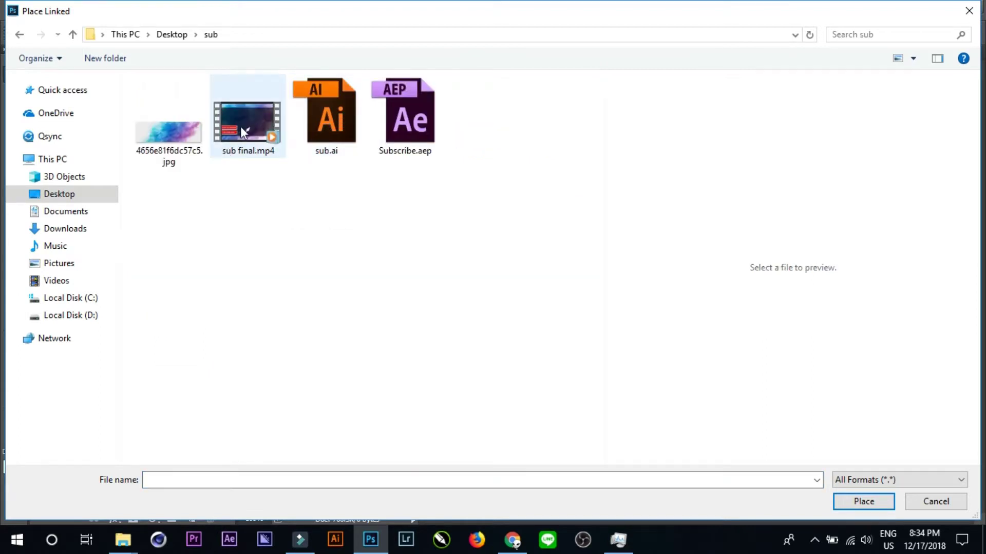
{"action": "double_click", "coordinate": [333, 99]}
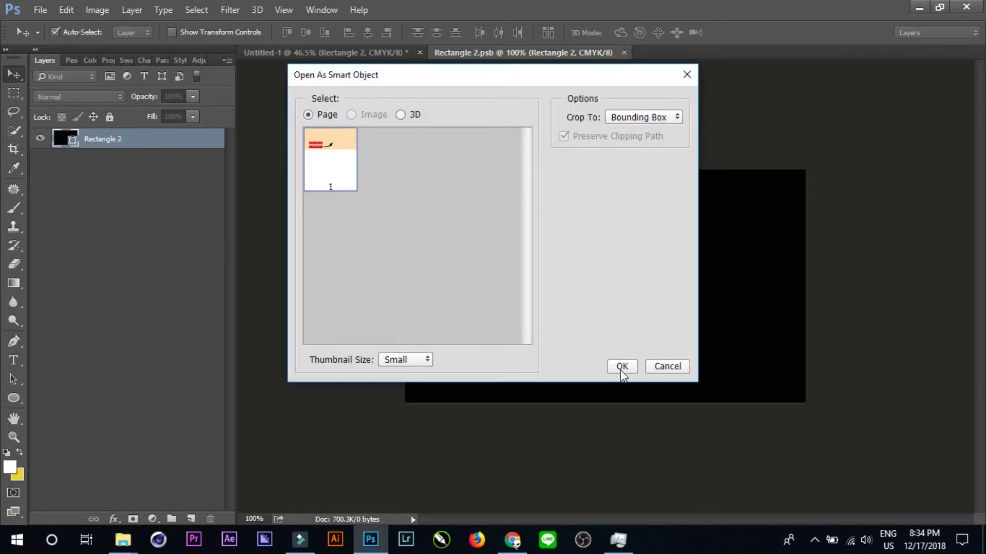
{"action": "left_click", "coordinate": [622, 367]}
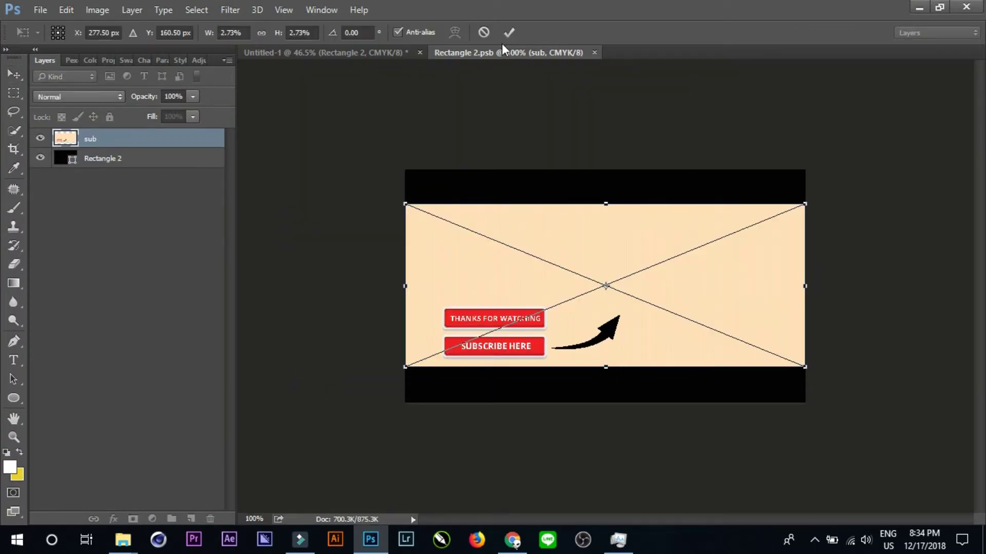
{"action": "left_click", "coordinate": [508, 33]}
Fill the rectangle with light grey bec0c0, save, and return to the end-screen design
{"action": "double_click", "coordinate": [67, 162]}
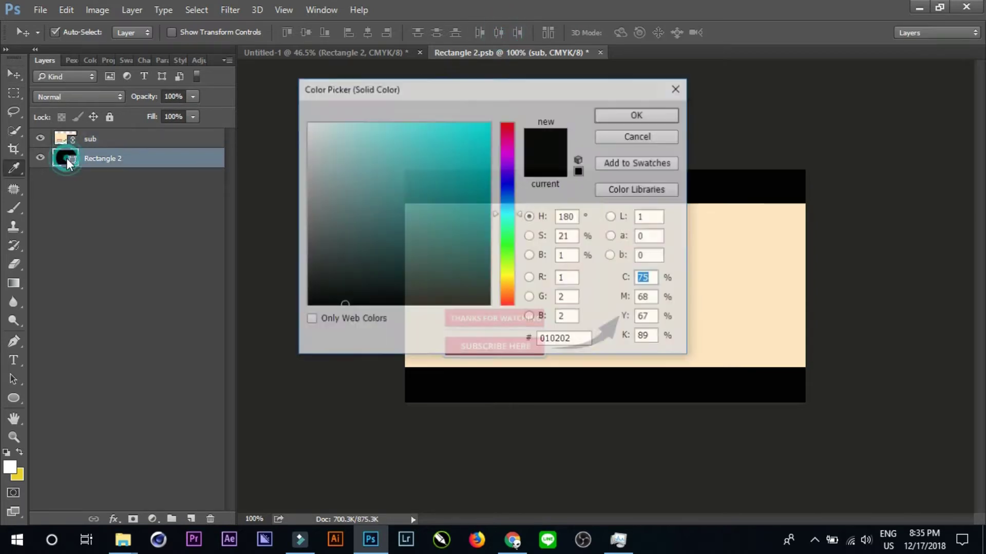
{"action": "mouse_move", "coordinate": [352, 185]}
{"action": "left_mouse_down"}
{"action": "mouse_move", "coordinate": [307, 122]}
{"action": "mouse_move", "coordinate": [307, 168]}
{"action": "left_mouse_up"}
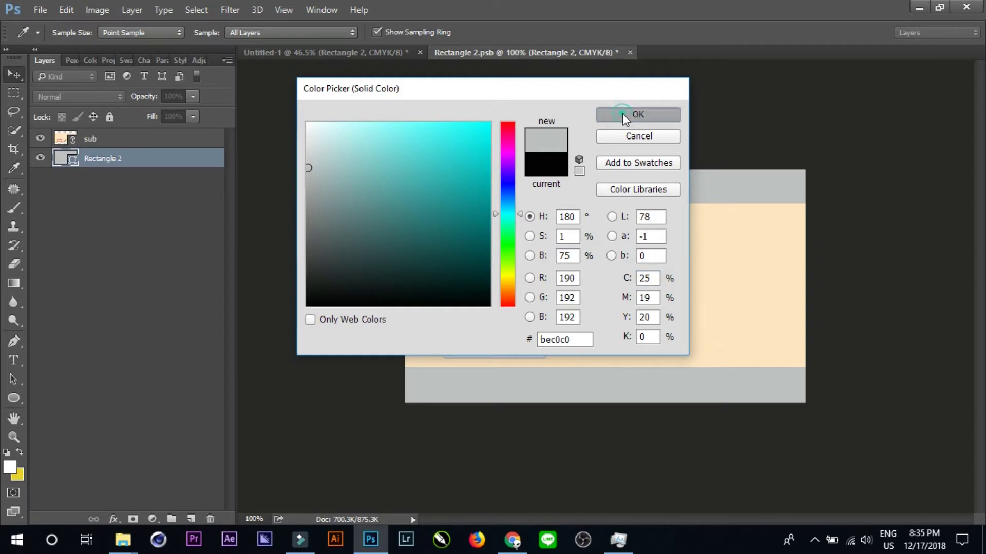
{"action": "left_click", "coordinate": [626, 114]}
{"action": "key", "text": "ctrl+s"}
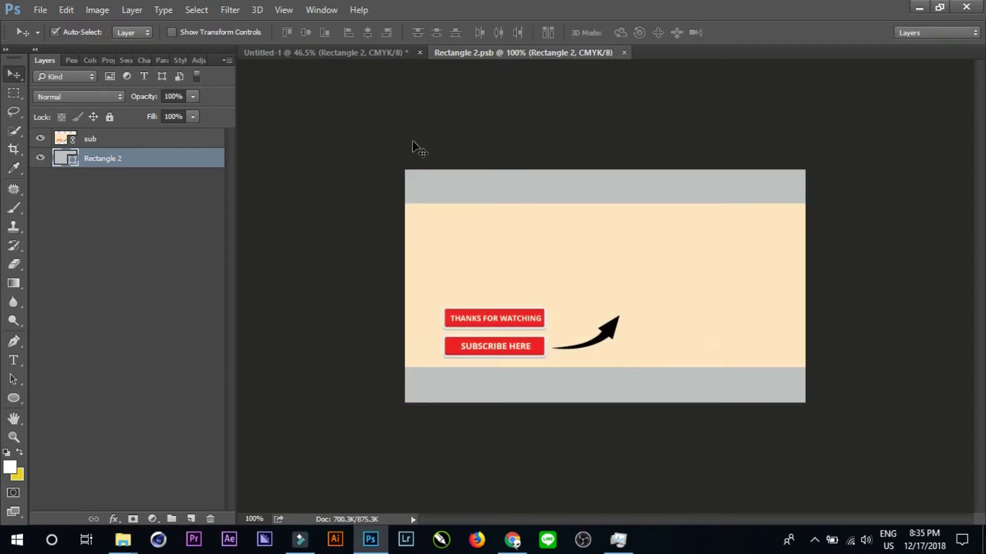
{"action": "left_click", "coordinate": [377, 55]}
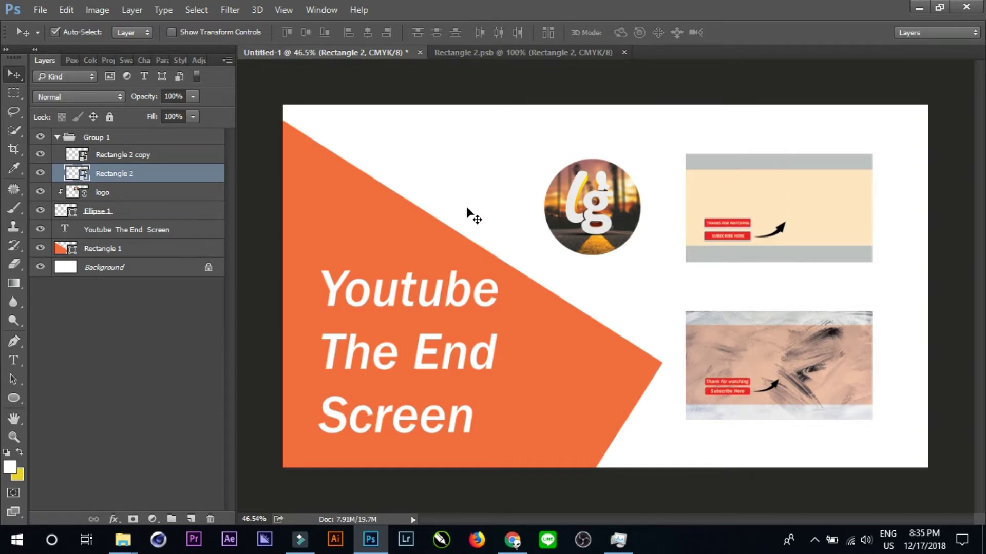
With Background selected, search Pexels for 'background' and insert the brown paper texture
{"action": "left_click", "coordinate": [415, 298]}
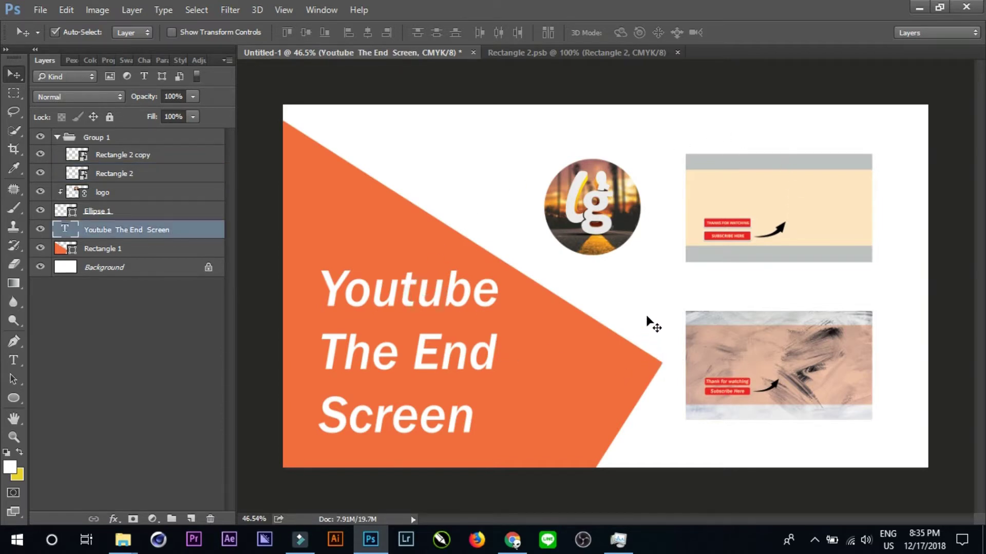
{"action": "left_click", "coordinate": [136, 267]}
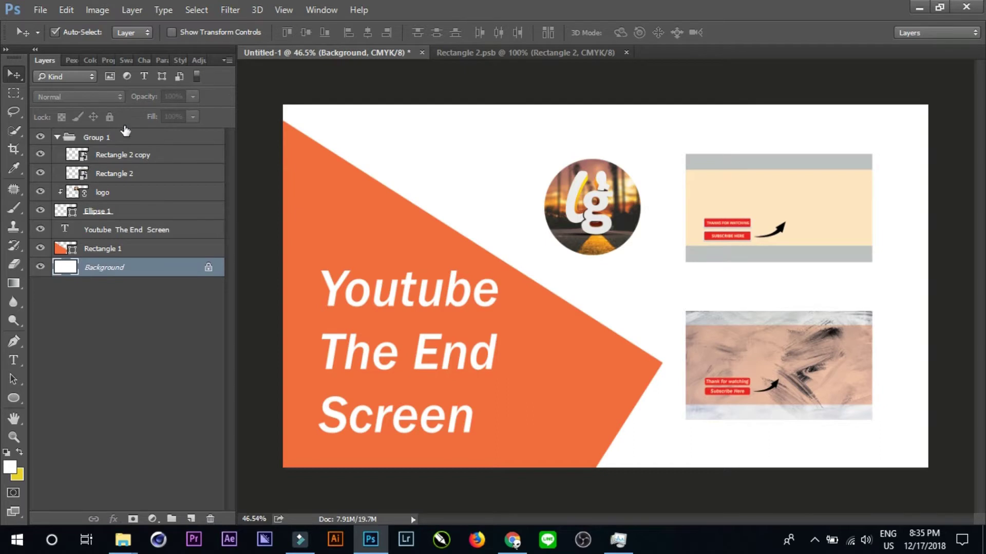
{"action": "left_click", "coordinate": [73, 60]}
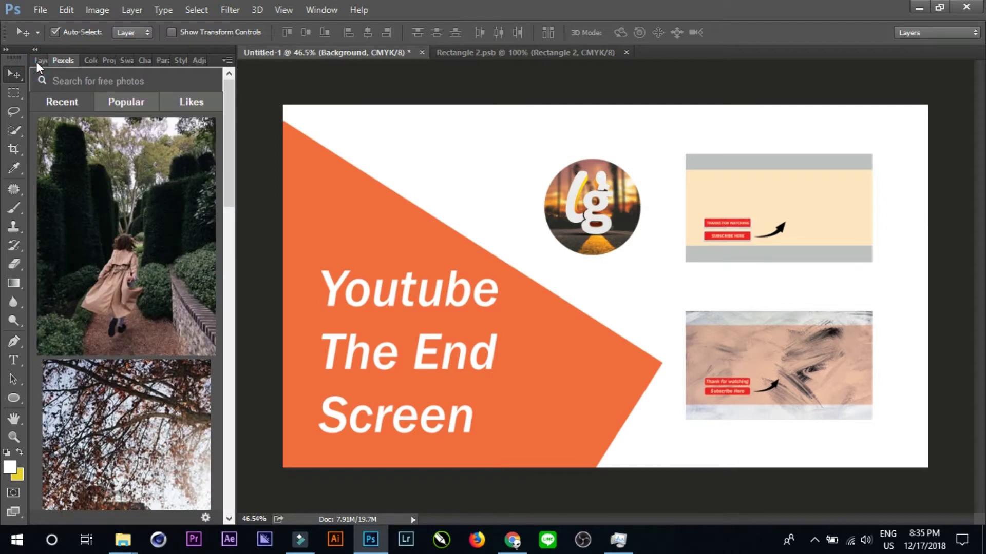
{"action": "left_click", "coordinate": [65, 81]}
{"action": "type", "text": "ba"}
{"action": "type", "text": "kgo"}
{"action": "type", "text": "oun"}
{"action": "type", "text": "d"}
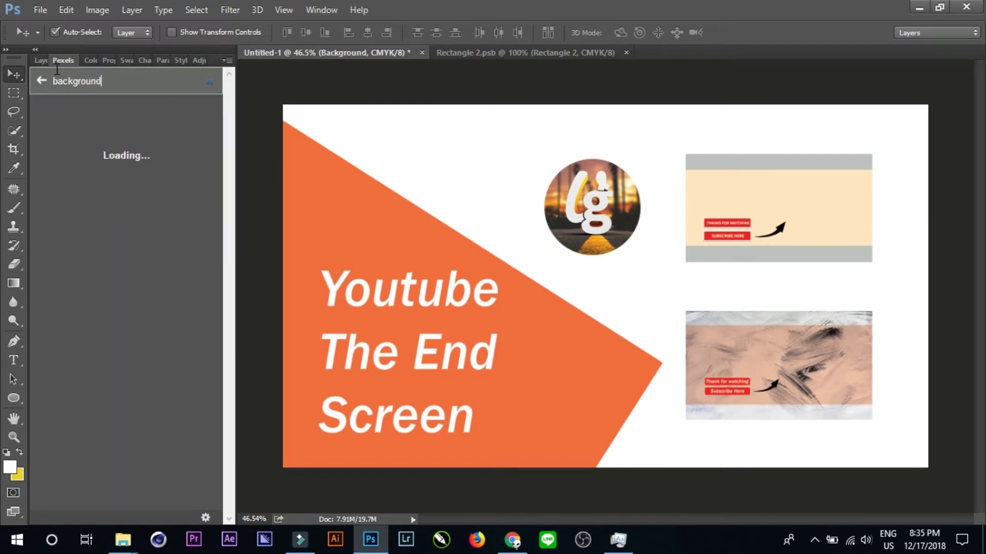
{"action": "scroll", "coordinate": [123, 308], "scroll_direction": "down", "scroll_amount": 5}
{"action": "scroll", "coordinate": [154, 385], "scroll_direction": "down", "scroll_amount": 2}
{"action": "scroll", "coordinate": [154, 359], "scroll_direction": "down", "scroll_amount": 3}
{"action": "scroll", "coordinate": [164, 359], "scroll_direction": "down", "scroll_amount": 5}
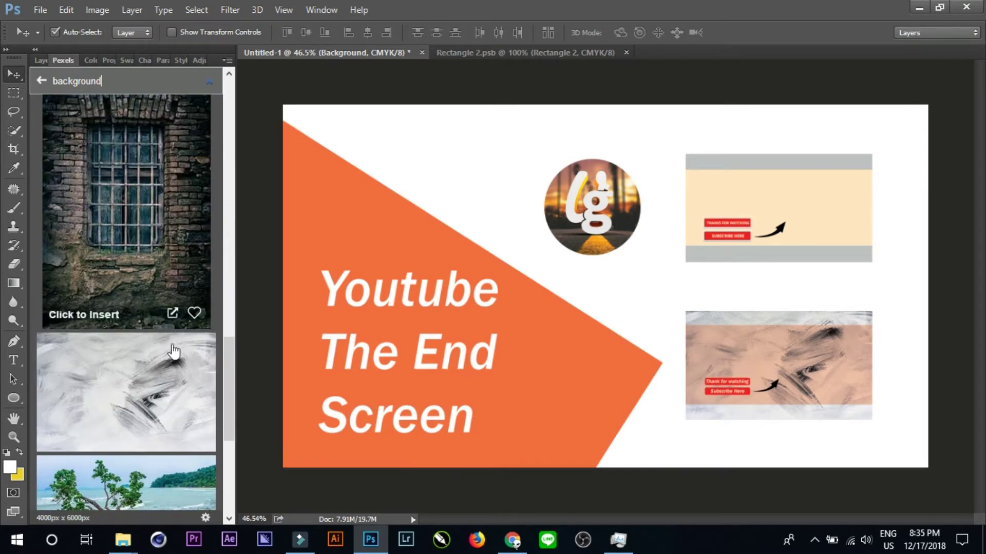
{"action": "scroll", "coordinate": [201, 503], "scroll_direction": "down", "scroll_amount": 3}
{"action": "scroll", "coordinate": [154, 442], "scroll_direction": "down", "scroll_amount": 5}
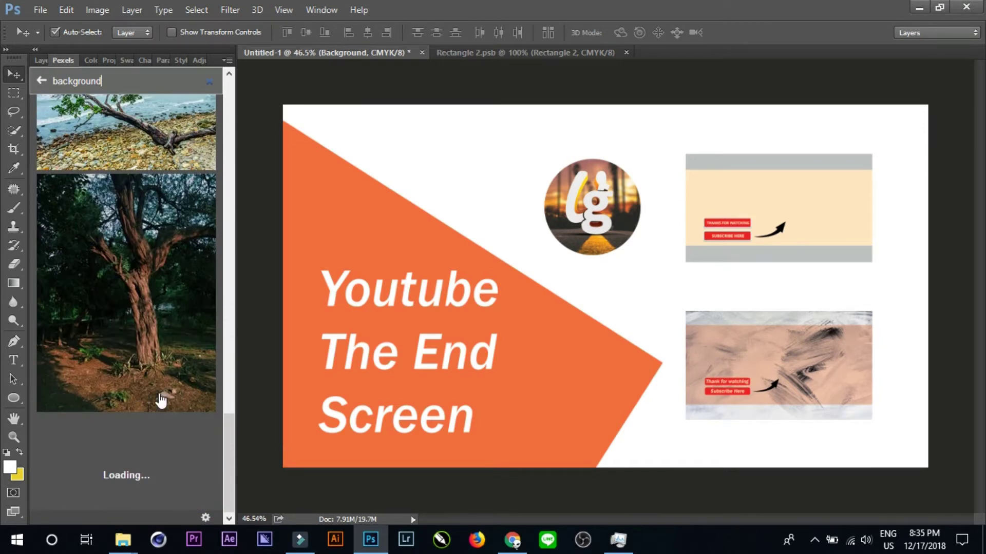
{"action": "scroll", "coordinate": [152, 257], "scroll_direction": "down", "scroll_amount": 3}
{"action": "scroll", "coordinate": [154, 262], "scroll_direction": "down", "scroll_amount": 3}
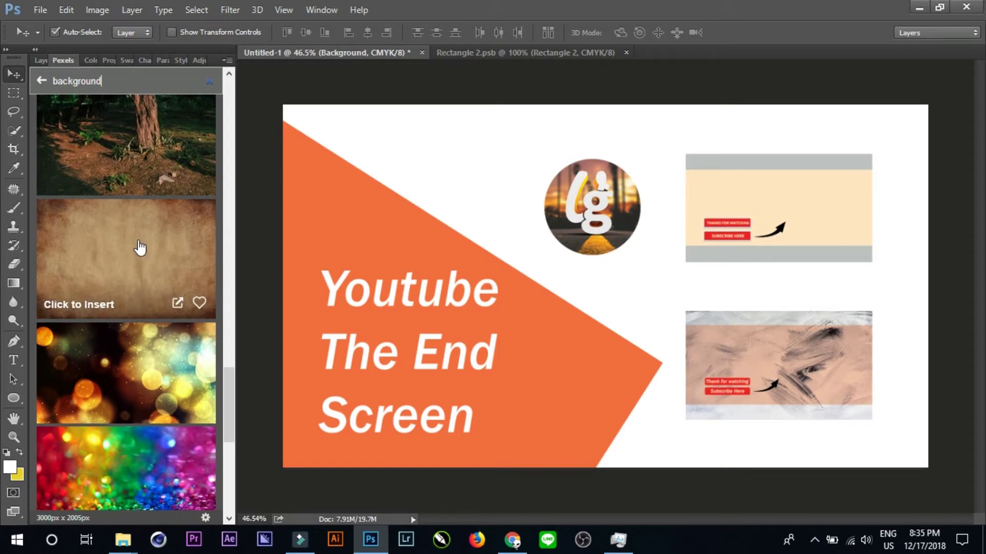
{"action": "left_click", "coordinate": [140, 248]}
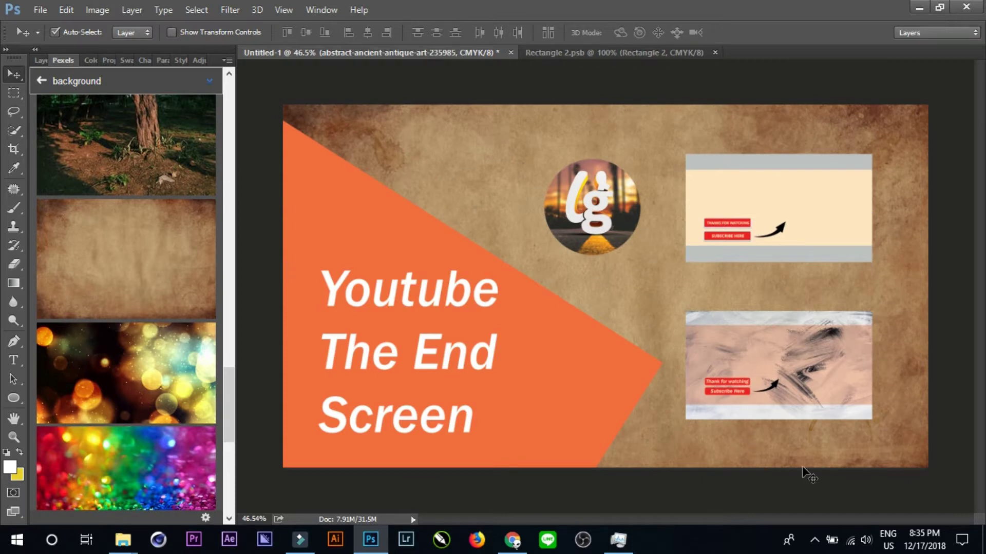
Add a drop shadow to Rectangle 1 with 100% opacity, distance 45 and reduced size
{"action": "left_click", "coordinate": [559, 368]}
{"action": "left_click", "coordinate": [41, 61]}
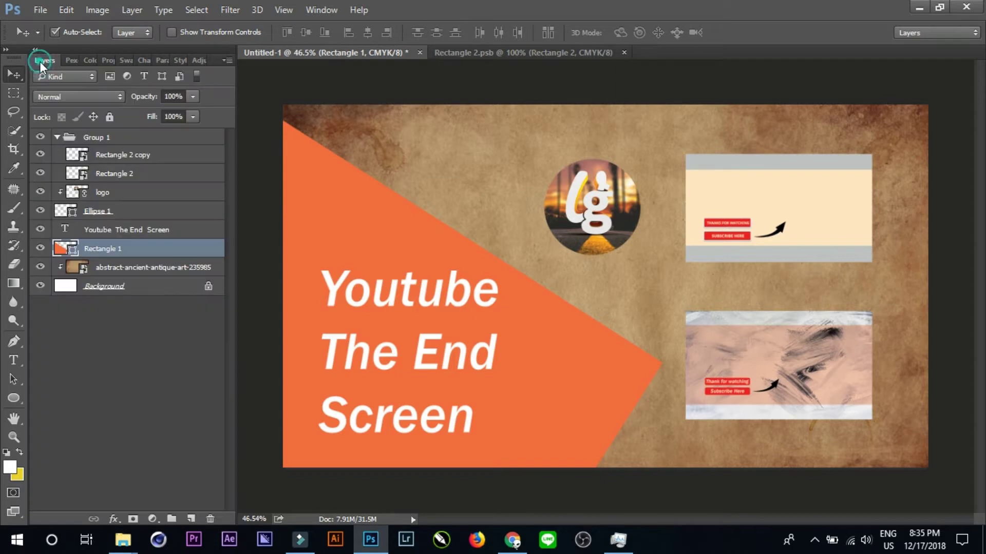
{"action": "left_click", "coordinate": [113, 519]}
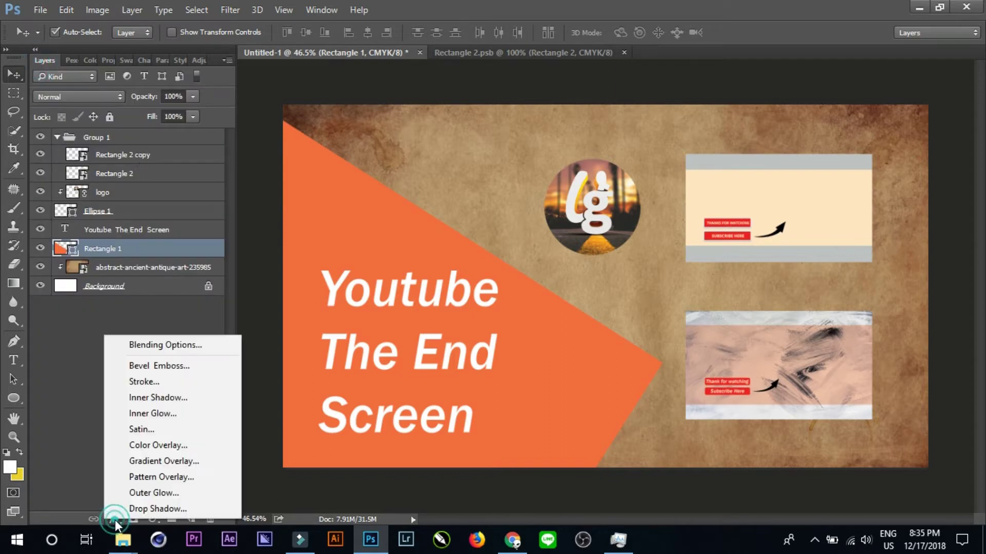
{"action": "left_click", "coordinate": [160, 507]}
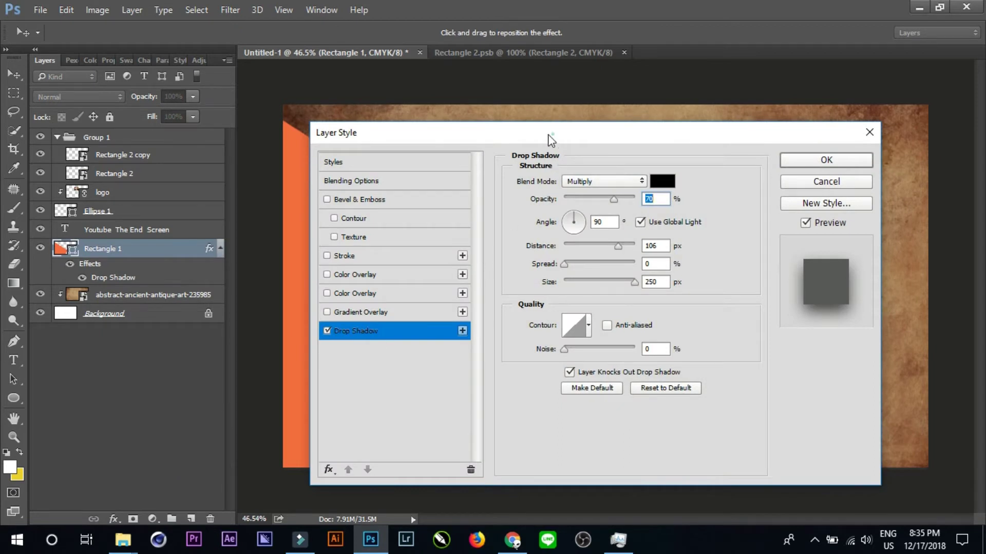
{"action": "left_click_drag", "start_coordinate": [550, 139], "coordinate": [124, 68]}
{"action": "key", "text": "shift+Up"}
{"action": "key", "text": "shift+Up"}
{"action": "key", "text": "shift+Up"}
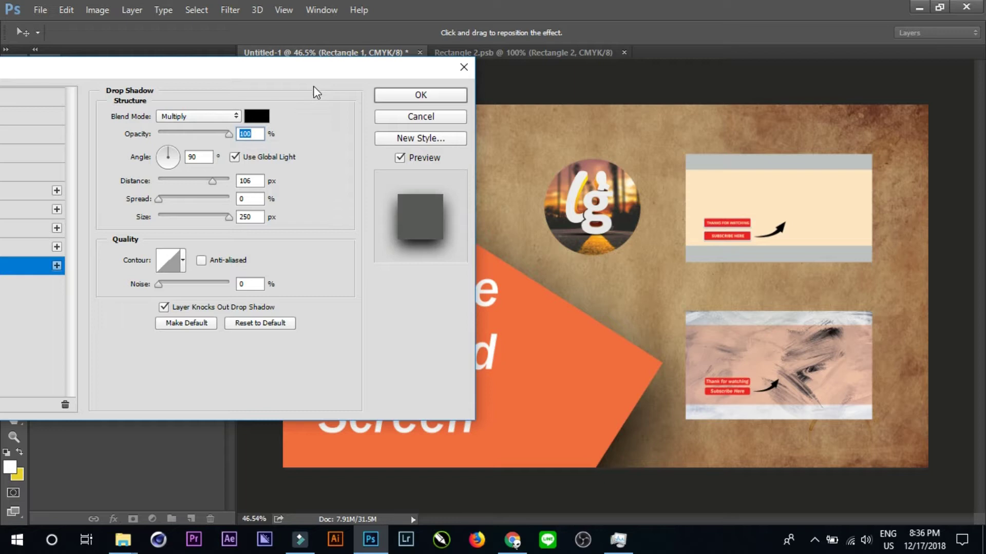
{"action": "left_click_drag", "start_coordinate": [226, 217], "coordinate": [196, 217]}
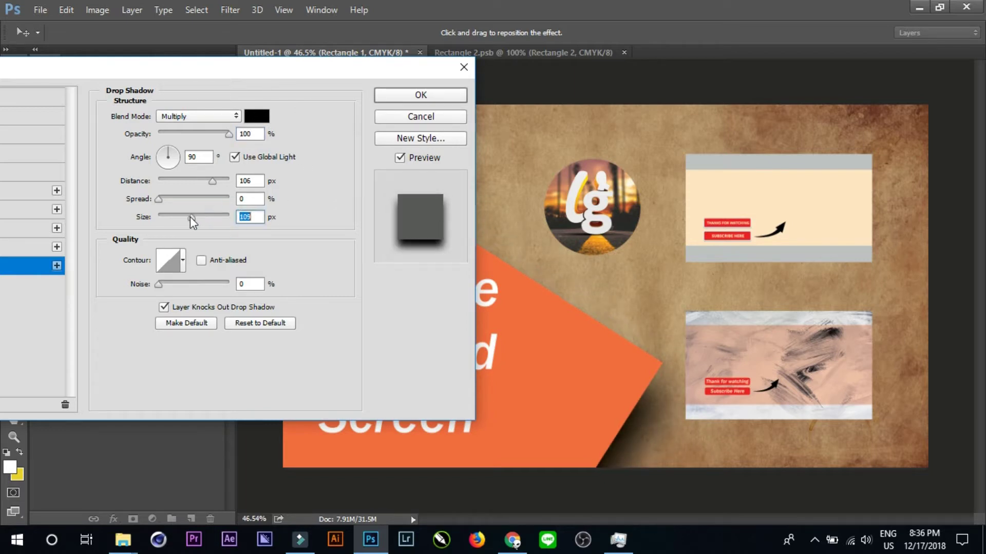
{"action": "left_click_drag", "start_coordinate": [212, 181], "coordinate": [190, 180]}
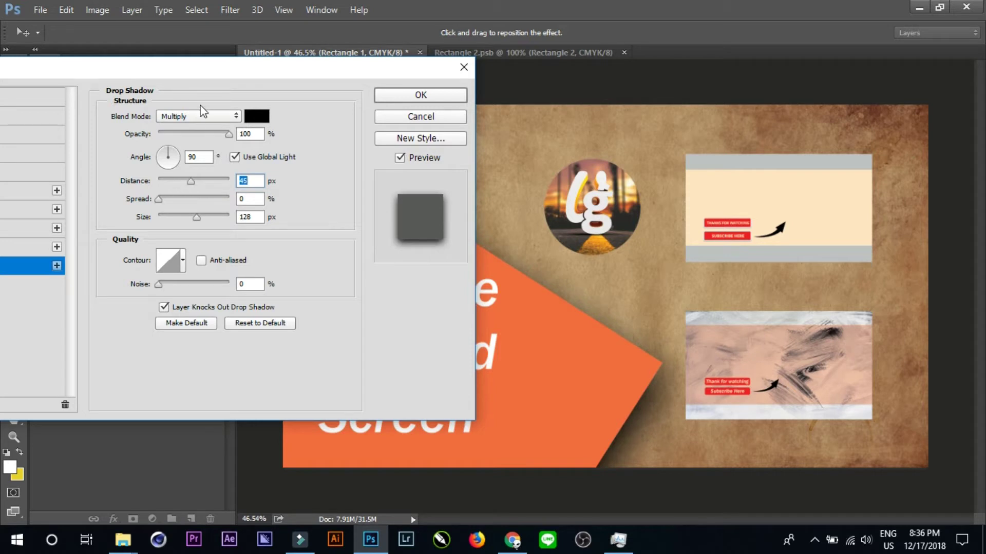
{"action": "left_click_drag", "start_coordinate": [177, 72], "coordinate": [376, 72]}
{"action": "left_click_drag", "start_coordinate": [482, 77], "coordinate": [296, 71]}
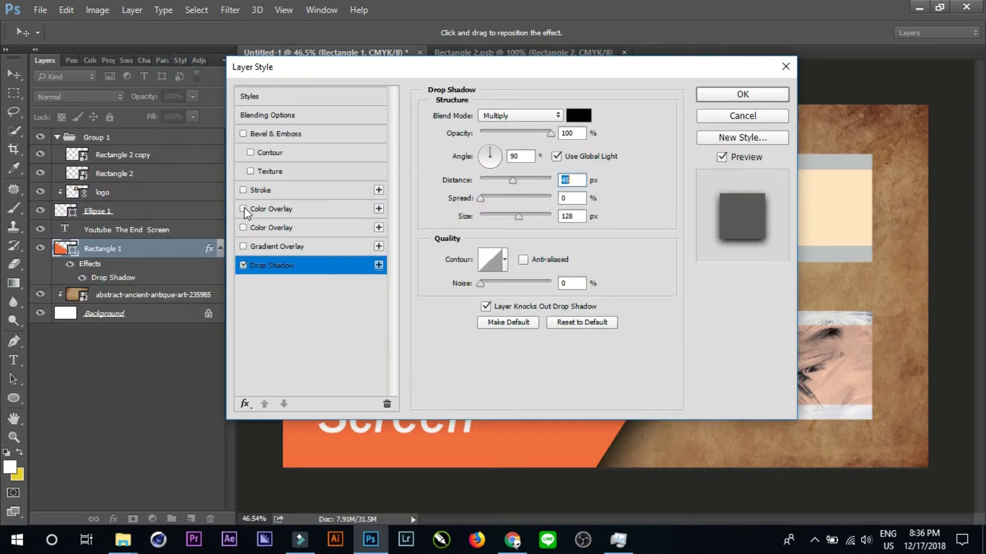
Add an 18 px white stroke to the orange shape and apply the effects
{"action": "left_click", "coordinate": [244, 190]}
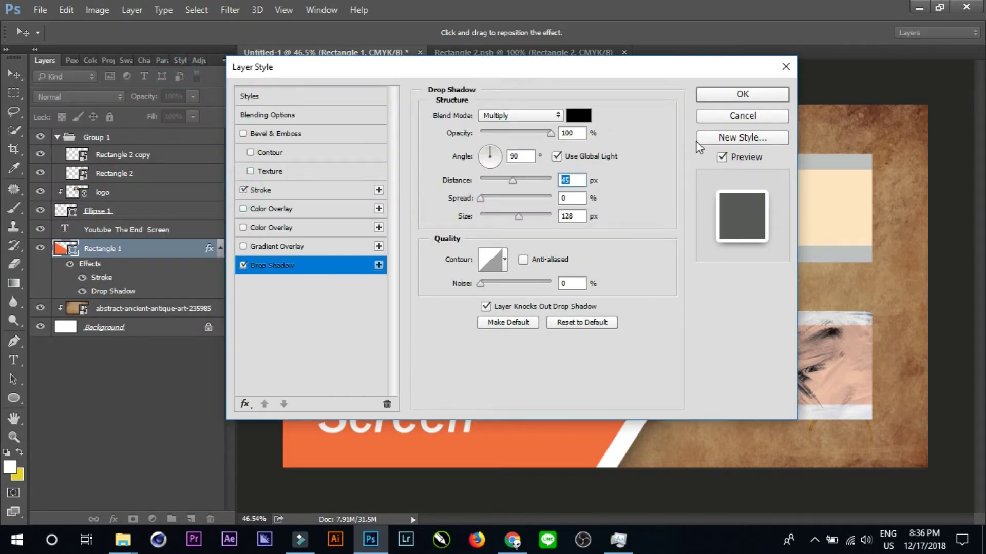
{"action": "mouse_move", "coordinate": [688, 69]}
{"action": "left_mouse_down"}
{"action": "mouse_move", "coordinate": [774, 318]}
{"action": "mouse_move", "coordinate": [601, 97]}
{"action": "left_mouse_up"}
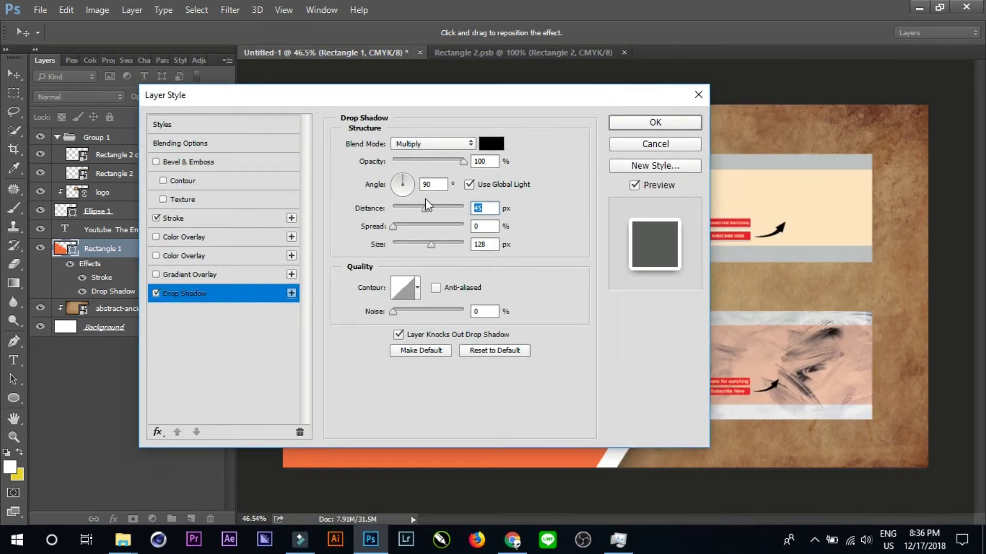
{"action": "left_click", "coordinate": [173, 218]}
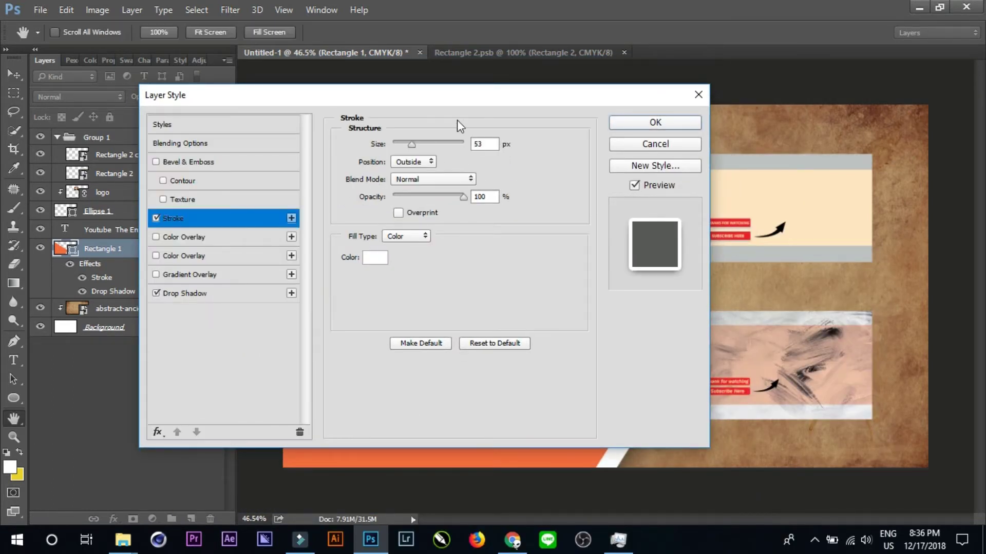
{"action": "left_click_drag", "start_coordinate": [472, 108], "coordinate": [757, 339]}
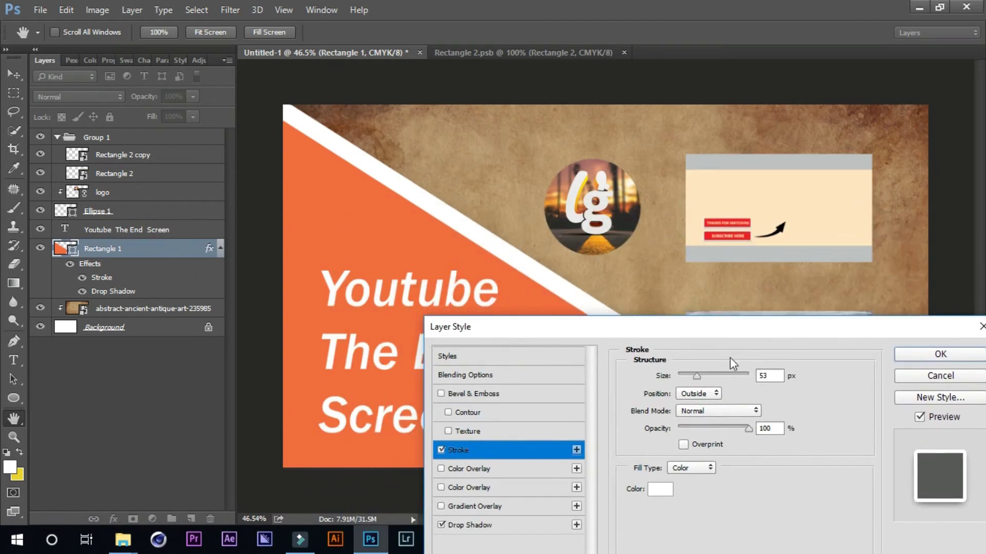
{"action": "left_click", "coordinate": [685, 377]}
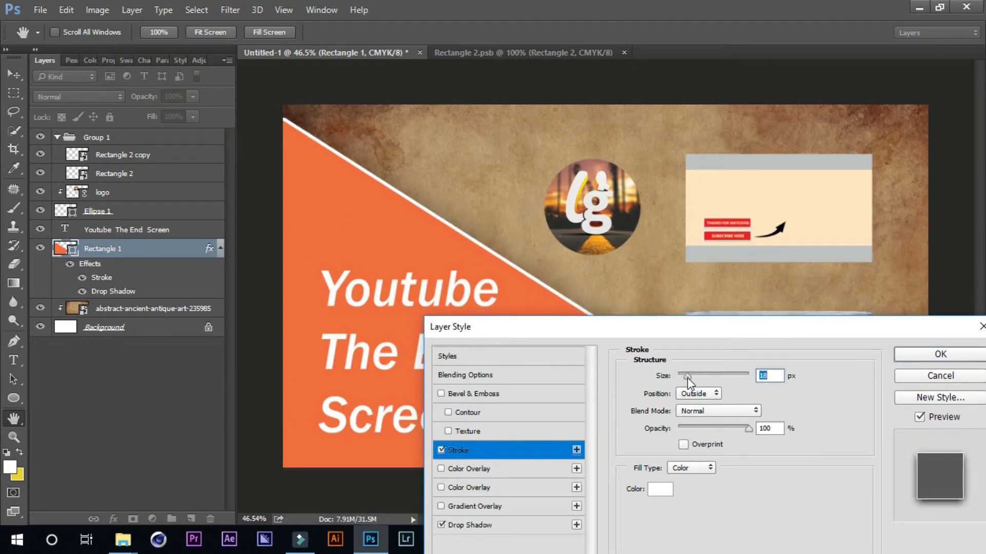
{"action": "left_click_drag", "start_coordinate": [682, 334], "coordinate": [478, 285]}
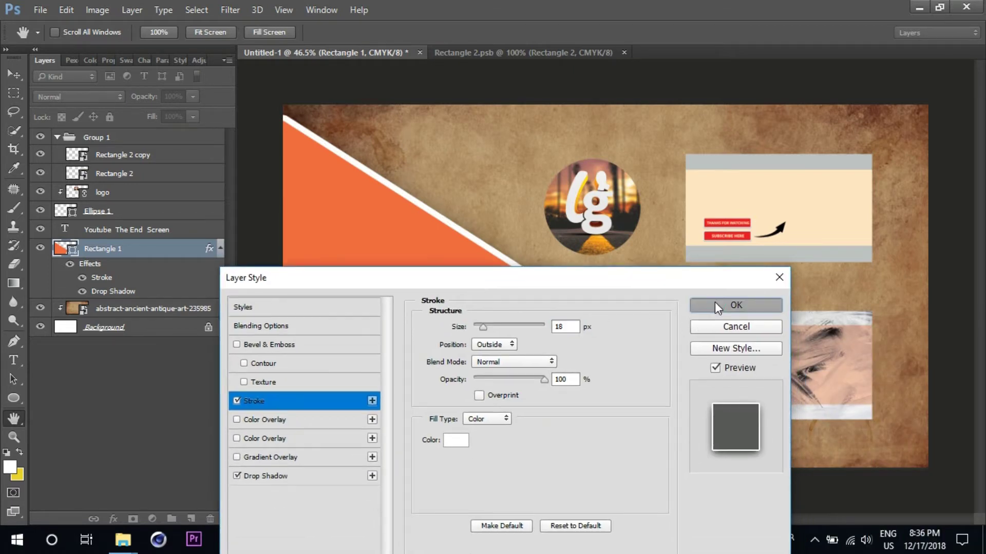
{"action": "left_click", "coordinate": [714, 302]}
Nudge the orange angled shape into its final position
{"action": "scroll", "coordinate": [540, 347], "scroll_direction": "down", "scroll_amount": 3}
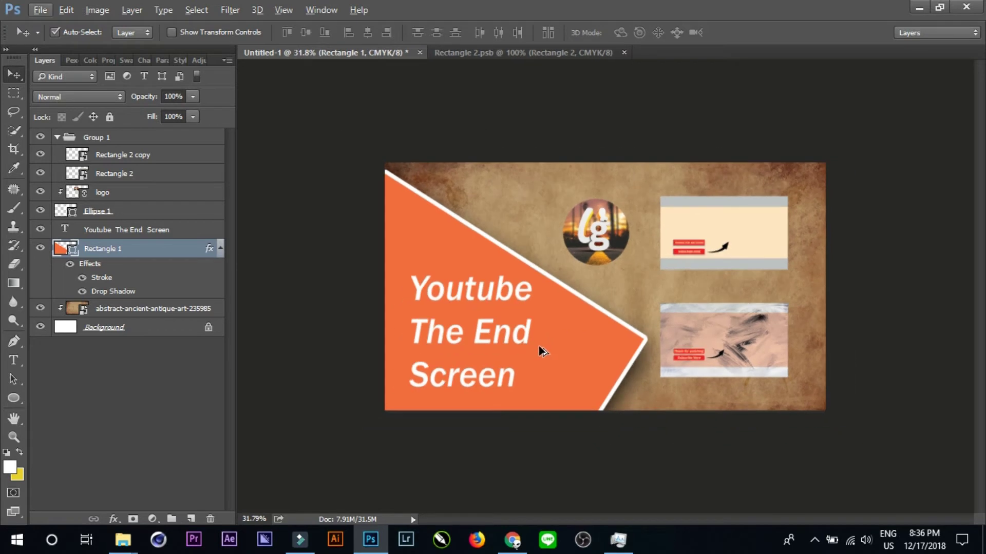
{"action": "left_click_drag", "start_coordinate": [564, 368], "coordinate": [560, 366]}
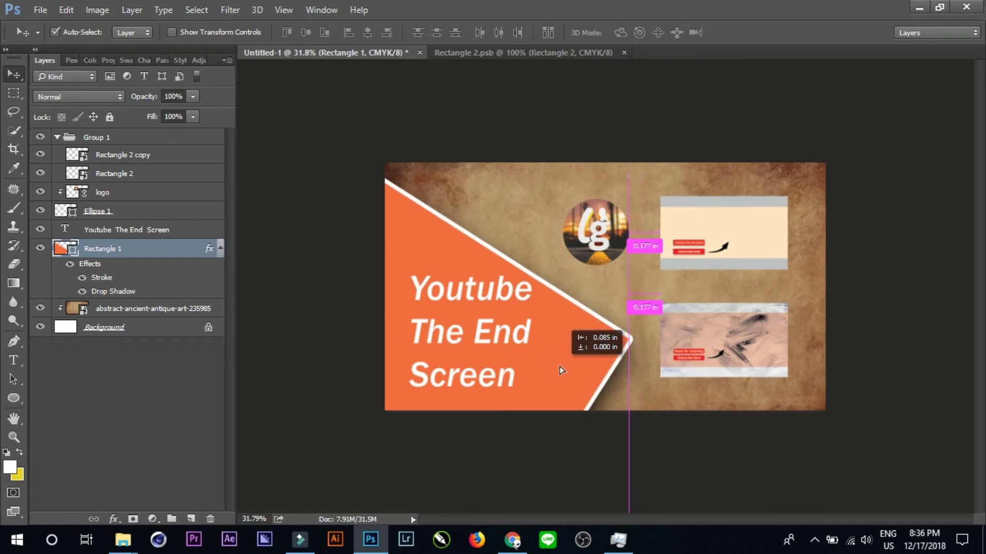
{"action": "mouse_move", "coordinate": [560, 366]}
{"action": "left_mouse_down"}
{"action": "mouse_move", "coordinate": [560, 350]}
{"action": "mouse_move", "coordinate": [499, 338]}
{"action": "left_mouse_up"}
{"action": "left_click", "coordinate": [512, 336]}
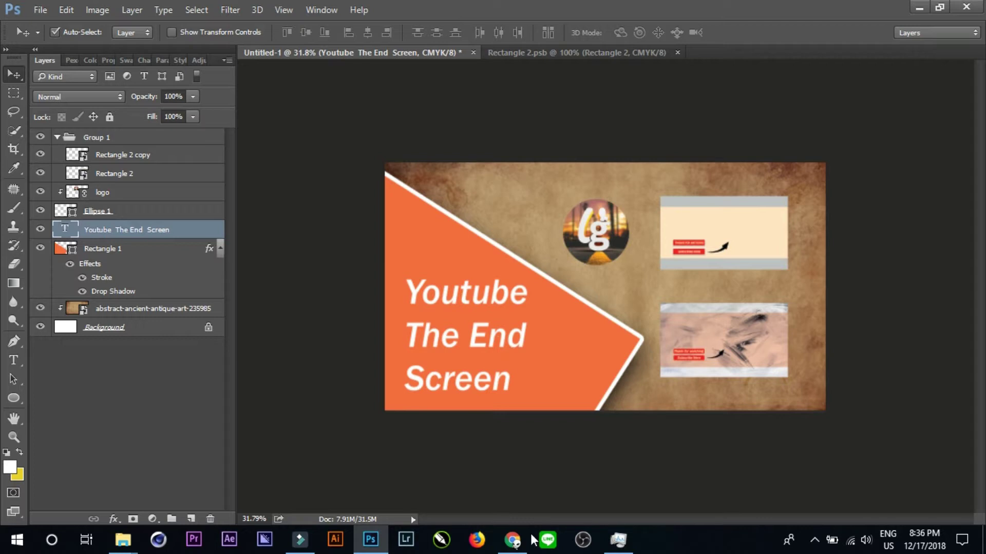
Search Google Images for 'youtube icon' and open the YouTube logo preview
{"action": "left_click", "coordinate": [512, 539]}
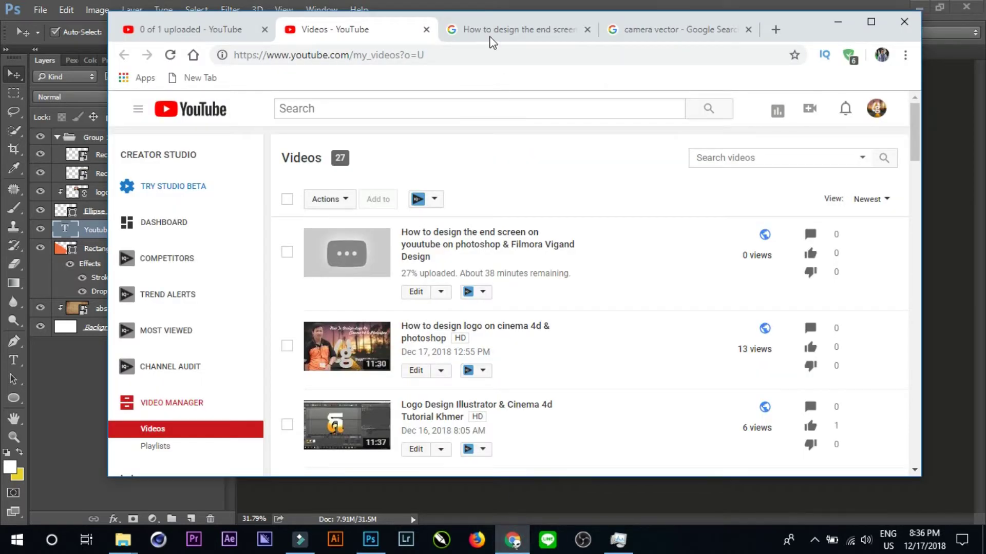
{"action": "left_click", "coordinate": [491, 36]}
{"action": "triple_click", "coordinate": [417, 121]}
{"action": "type", "text": "y"}
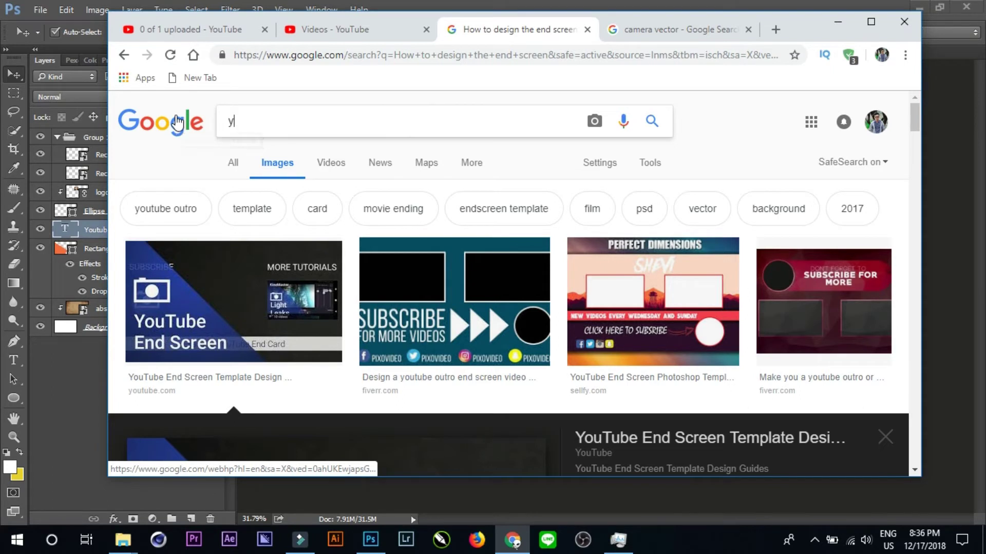
{"action": "type", "text": "outube ico"}
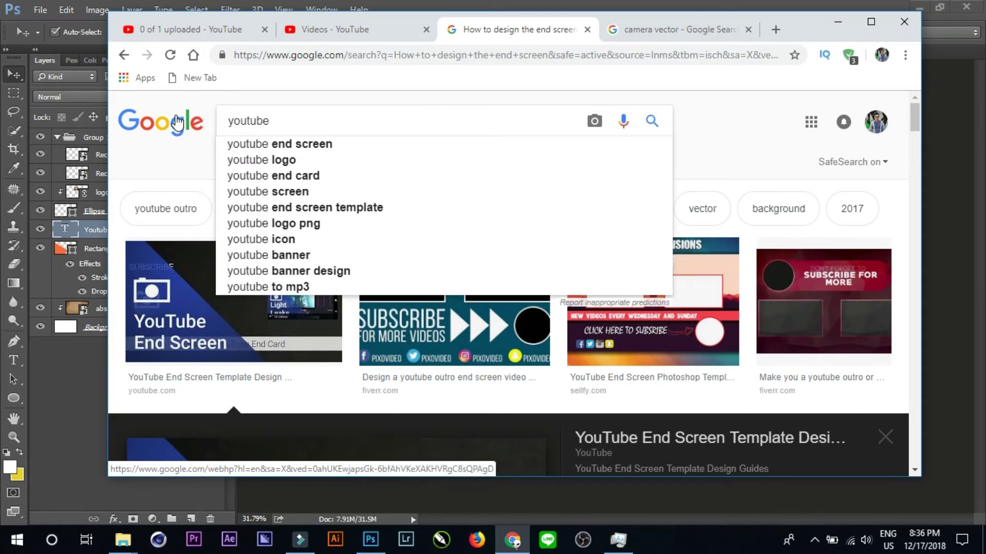
{"action": "type", "text": "n"}
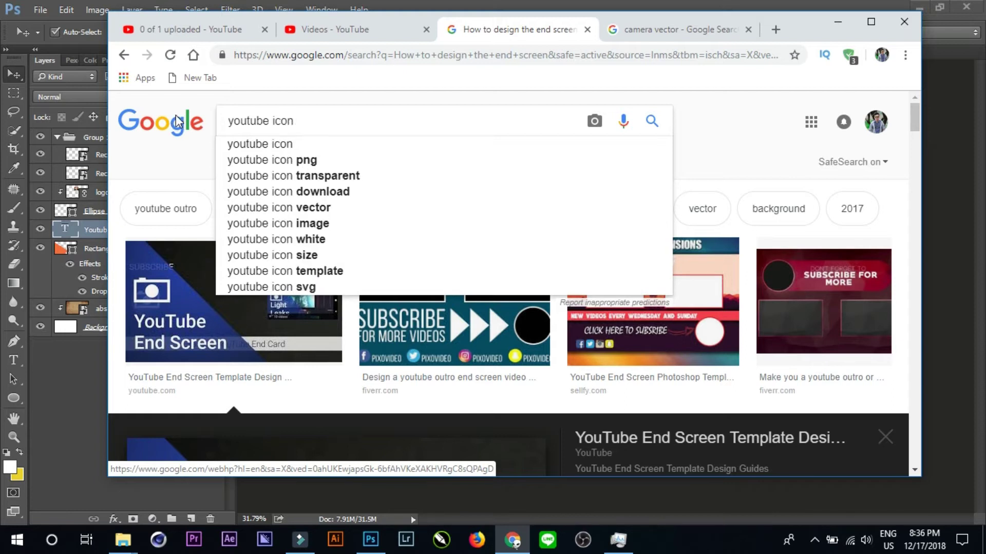
{"action": "key", "text": "Return"}
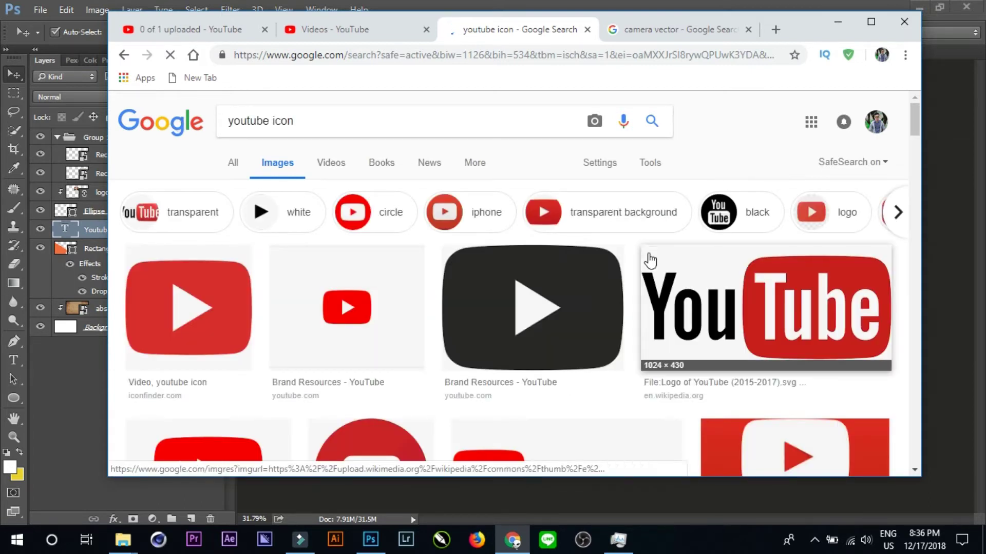
{"action": "left_click", "coordinate": [766, 324]}
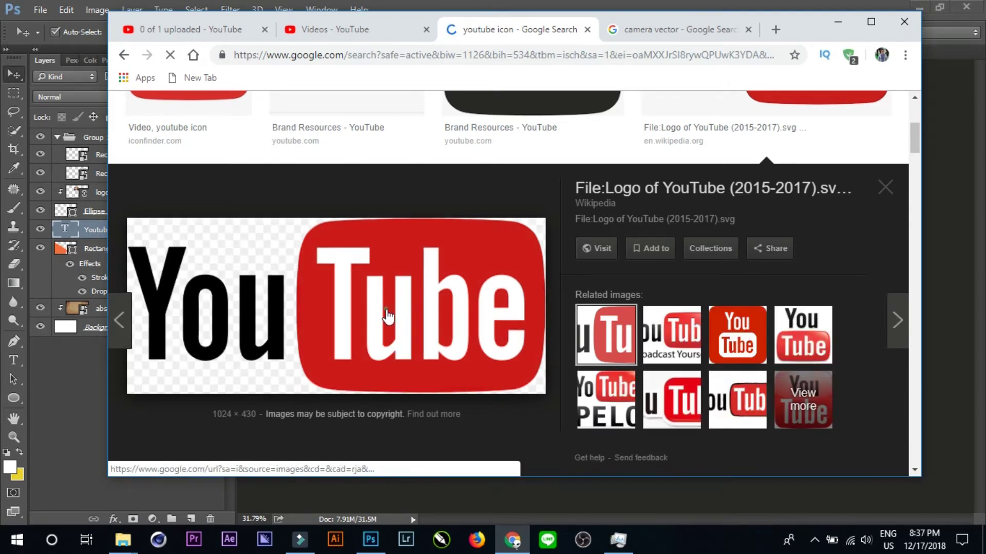
Save the YouTube logo PNG and show it in the Downloads folder
{"action": "right_click", "coordinate": [388, 329]}
{"action": "left_click", "coordinate": [435, 207]}
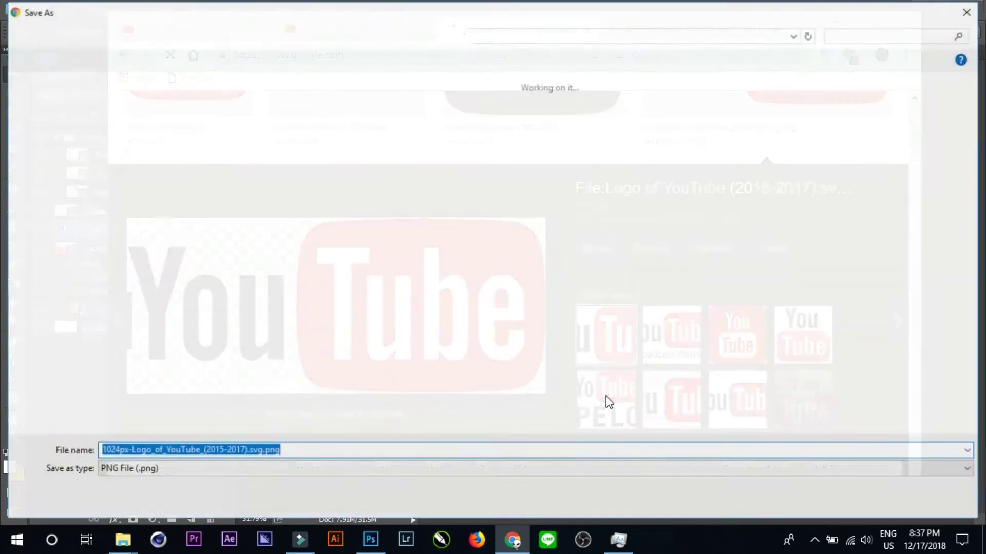
{"action": "left_click", "coordinate": [860, 504]}
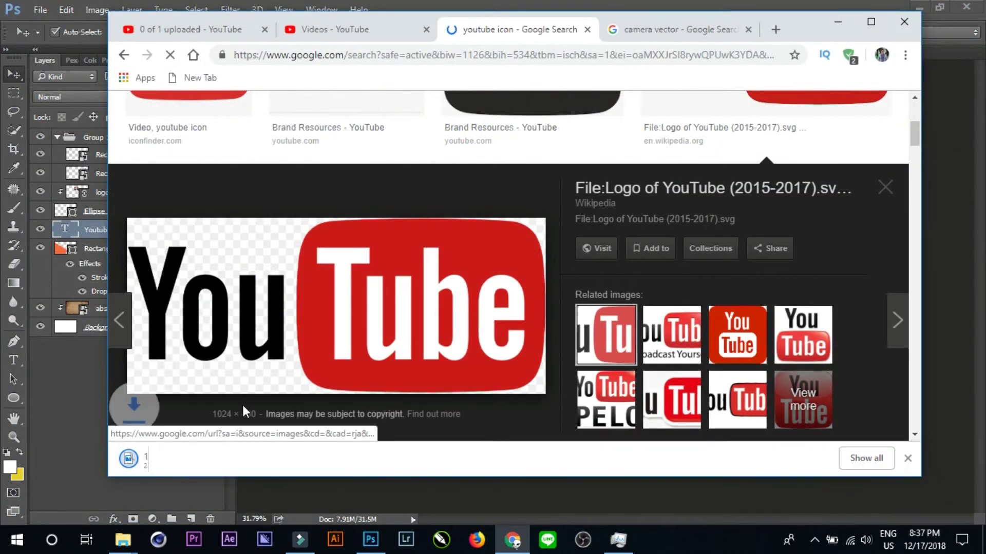
{"action": "left_click", "coordinate": [267, 447]}
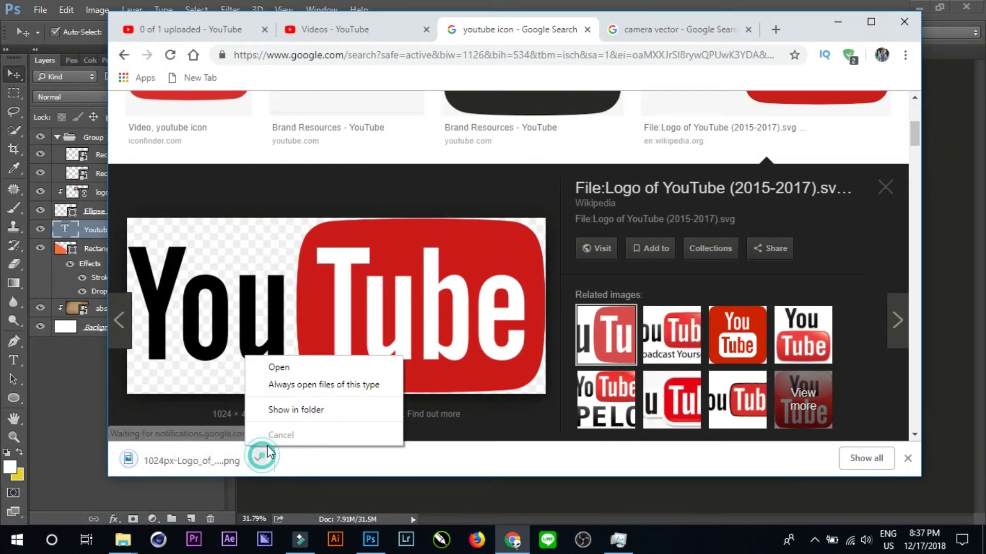
{"action": "left_click", "coordinate": [307, 409]}
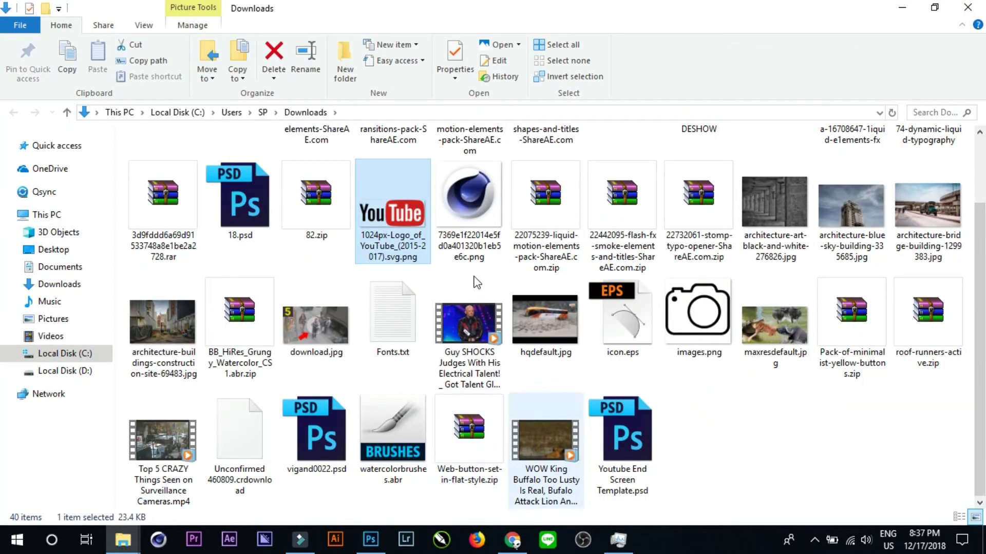
Drag the YouTube logo PNG into the document, shrink it, and commit
{"action": "mouse_move", "coordinate": [369, 266]}
{"action": "left_mouse_down"}
{"action": "mouse_move", "coordinate": [366, 549]}
{"action": "mouse_move", "coordinate": [547, 386]}
{"action": "left_mouse_up"}
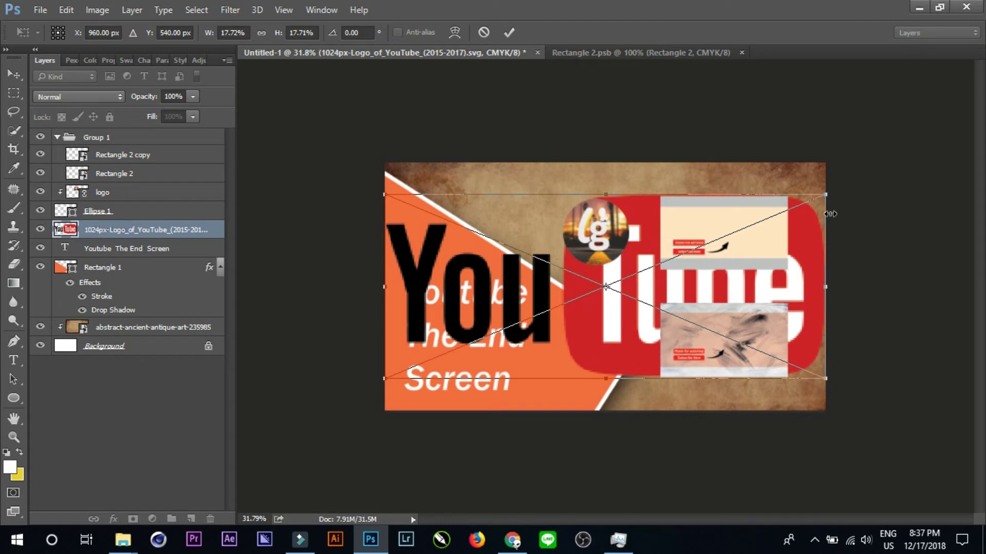
{"action": "mouse_move", "coordinate": [830, 200]}
{"action": "left_mouse_down"}
{"action": "mouse_move", "coordinate": [635, 293]}
{"action": "mouse_move", "coordinate": [607, 357]}
{"action": "mouse_move", "coordinate": [599, 350]}
{"action": "left_mouse_up"}
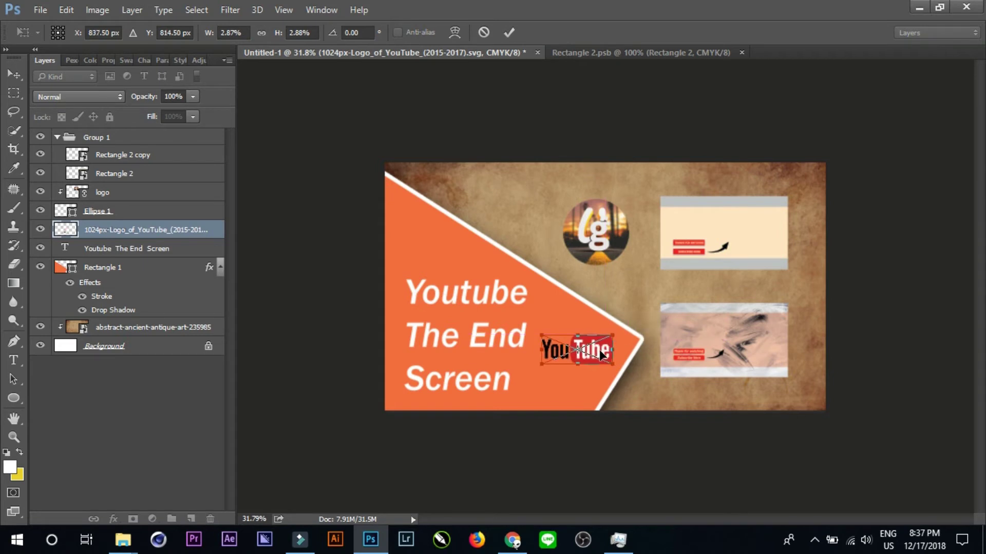
{"action": "key", "text": "Return"}
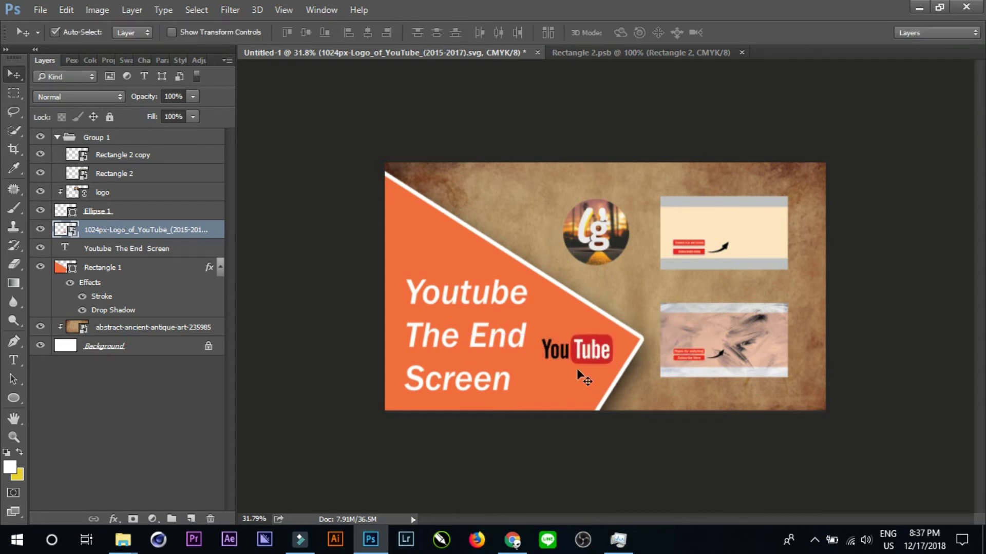
Shift the title left and settle the YouTube logo inside the orange shape
{"action": "scroll", "coordinate": [577, 368], "scroll_direction": "up", "scroll_amount": 2}
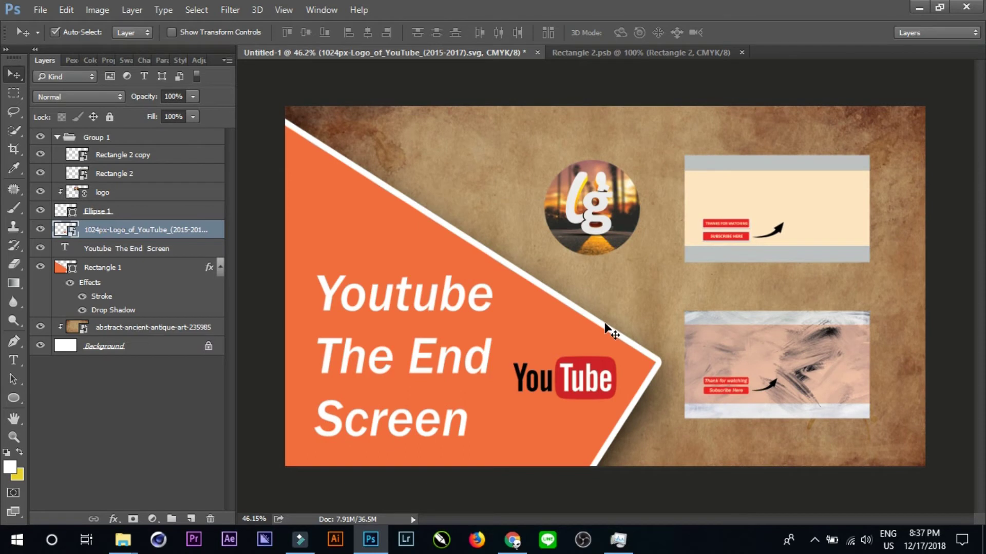
{"action": "left_click_drag", "start_coordinate": [584, 393], "coordinate": [577, 385]}
{"action": "left_click_drag", "start_coordinate": [443, 362], "coordinate": [443, 364]}
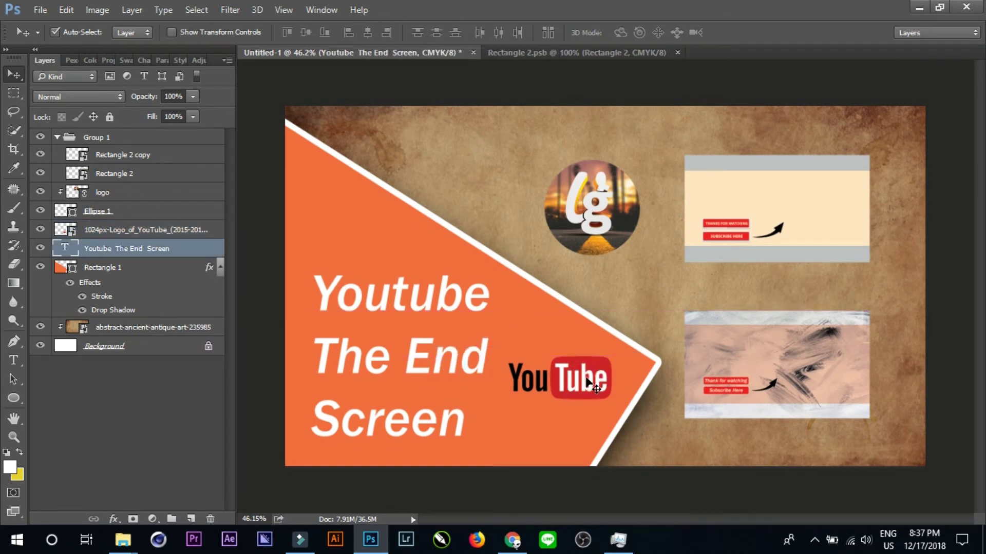
{"action": "left_click_drag", "start_coordinate": [586, 379], "coordinate": [587, 382]}
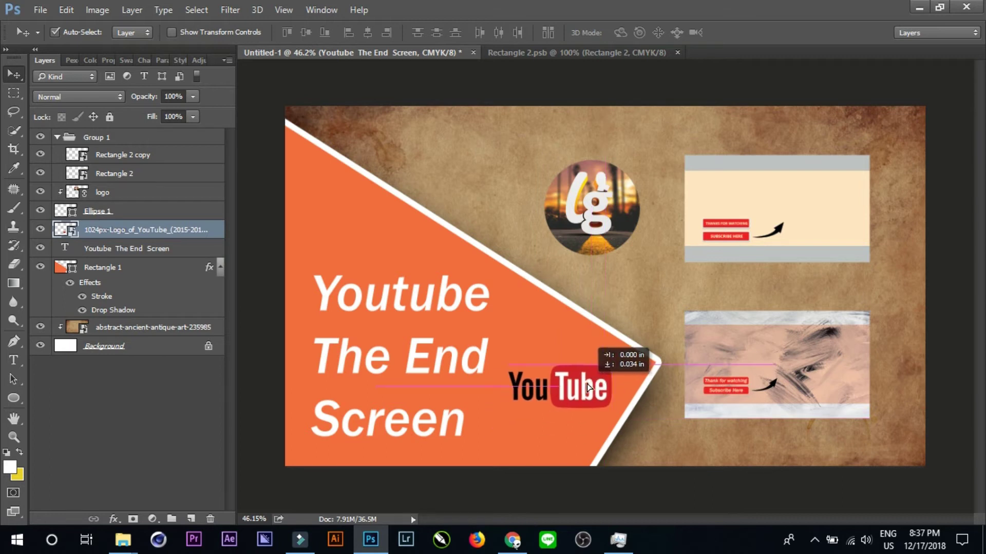
{"action": "left_click_drag", "start_coordinate": [586, 389], "coordinate": [590, 386]}
{"action": "scroll", "coordinate": [482, 300], "scroll_direction": "down", "scroll_amount": 1}
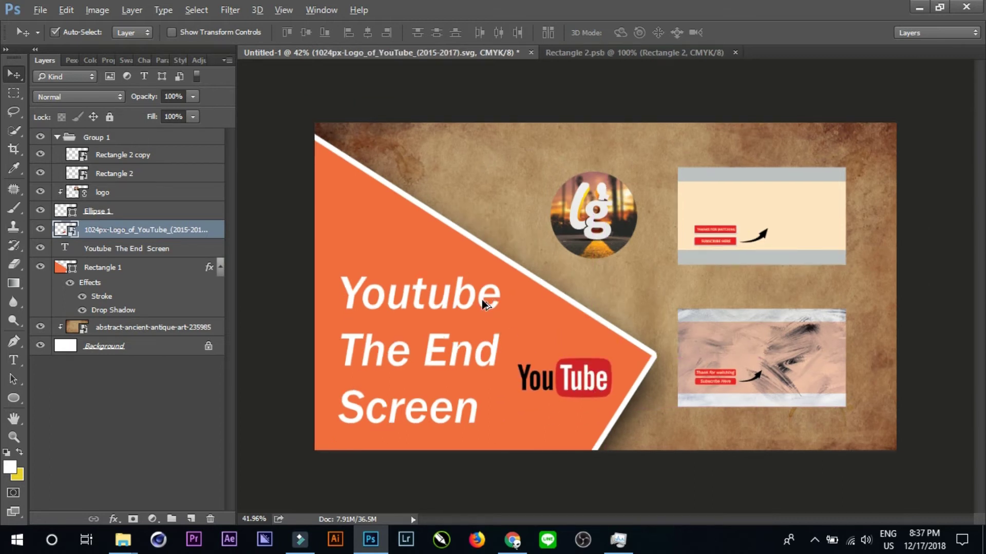
{"action": "scroll", "coordinate": [482, 299], "scroll_direction": "down", "scroll_amount": 1}
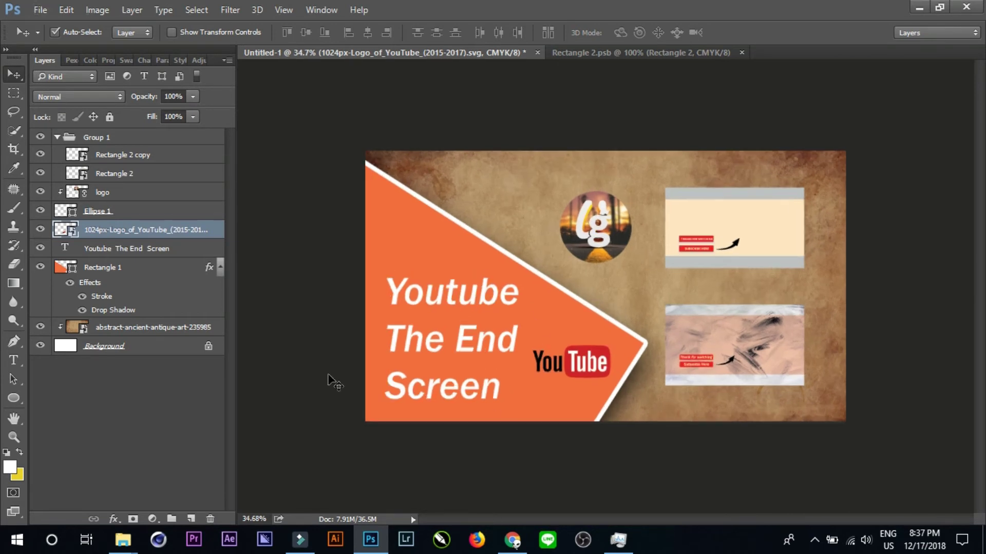
Copy Rectangle 1's effects onto Rectangle 2 and thin its stroke to 7 px
{"action": "left_click", "coordinate": [725, 225]}
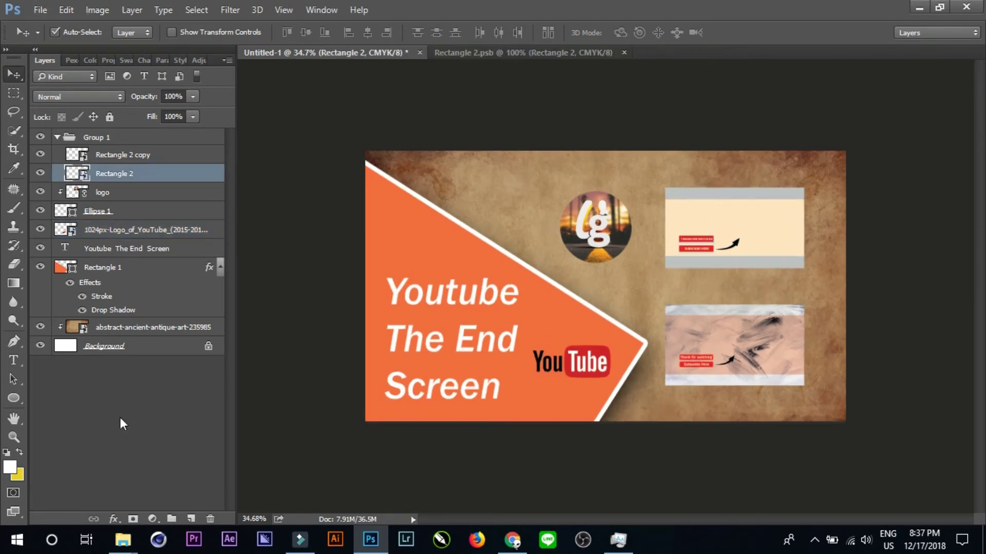
{"action": "left_click_drag", "start_coordinate": [212, 270], "coordinate": [209, 156]}
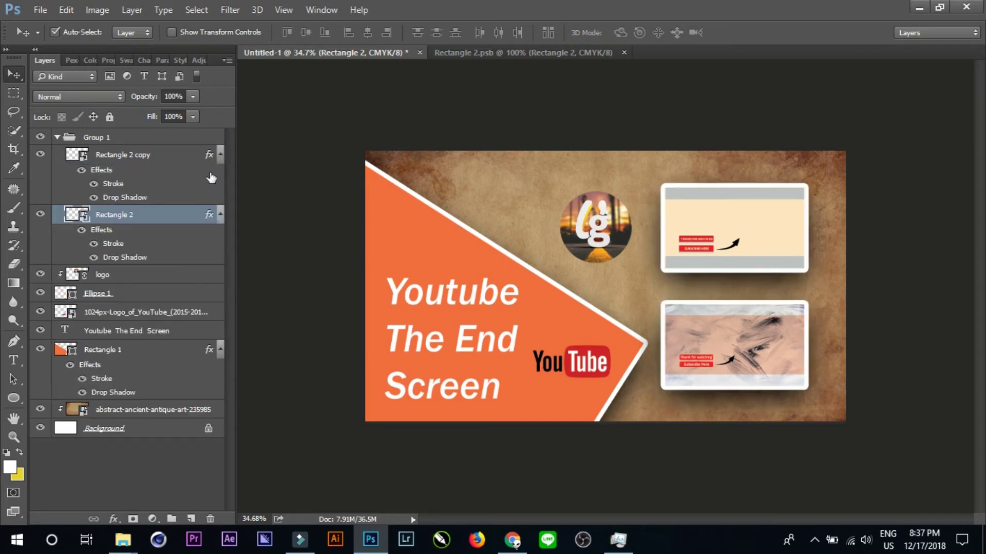
{"action": "double_click", "coordinate": [210, 217]}
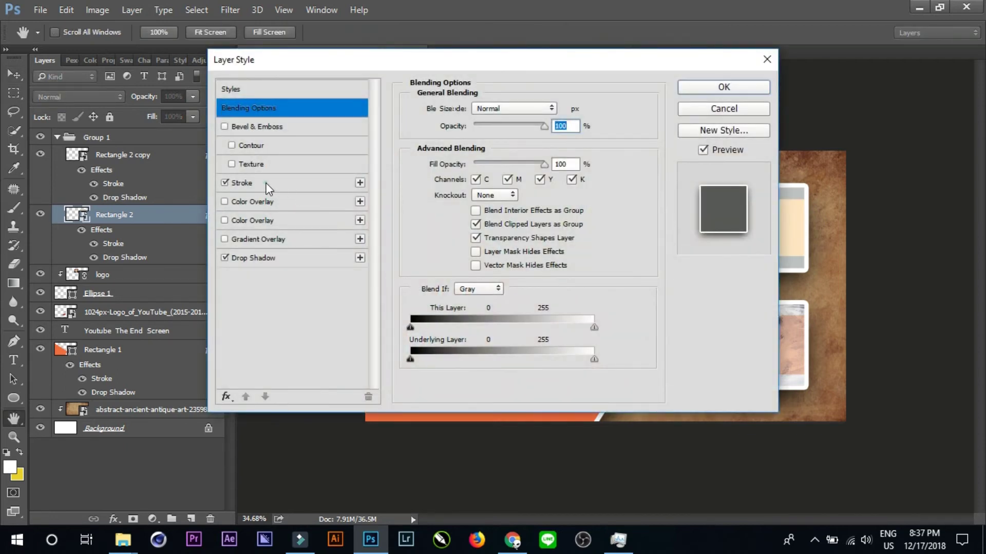
{"action": "left_click", "coordinate": [267, 184]}
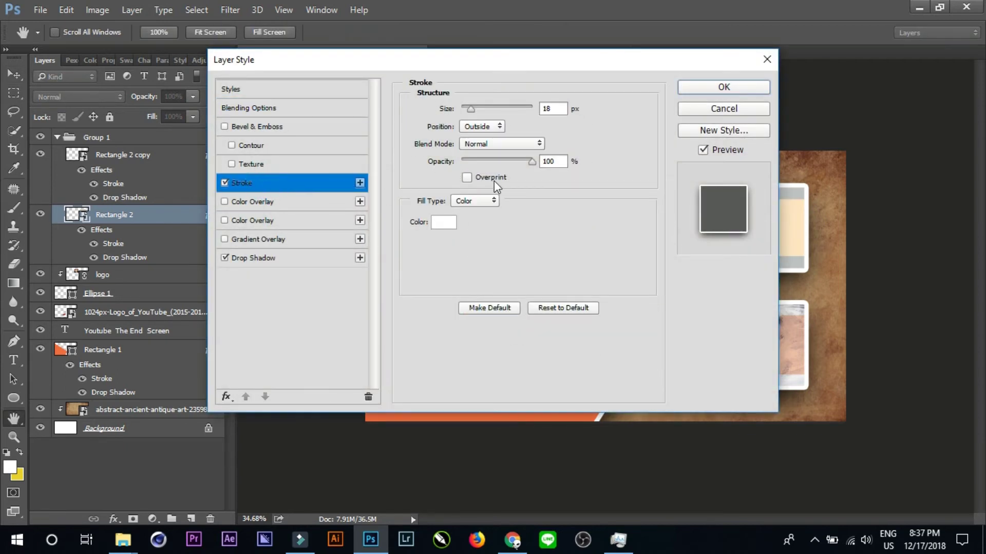
{"action": "left_click_drag", "start_coordinate": [470, 109], "coordinate": [466, 109]}
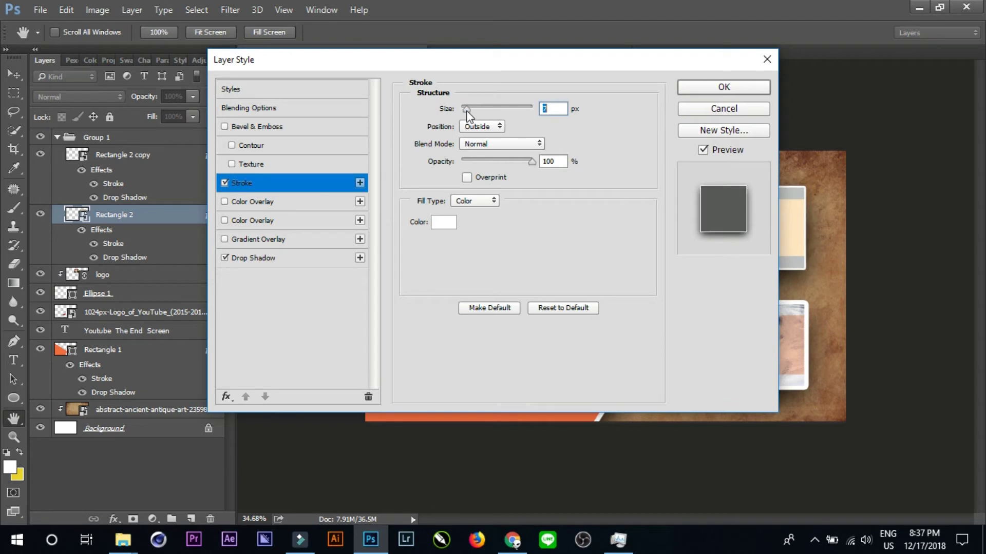
{"action": "left_click", "coordinate": [741, 86]}
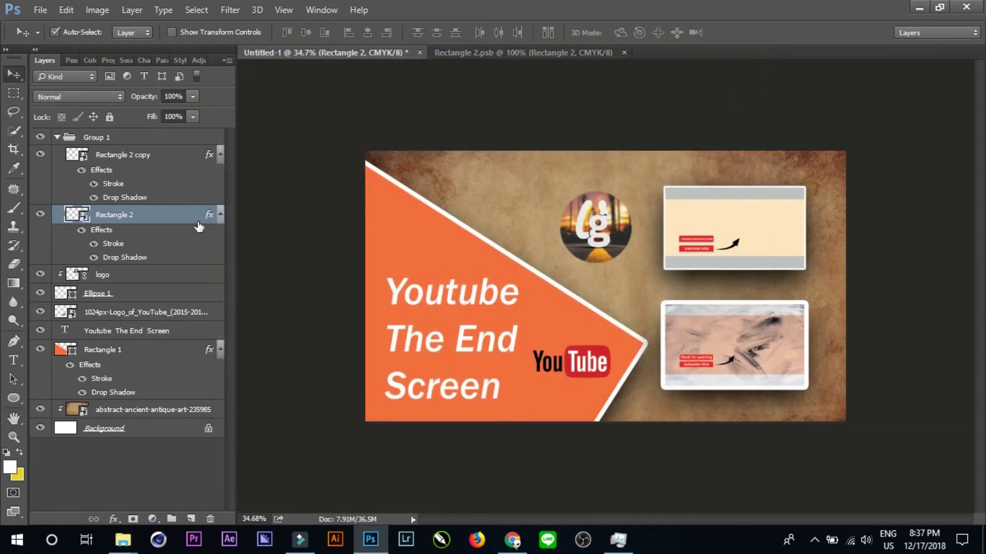
Copy the 7 px stroke and shadow effects onto Rectangle 2 copy and Ellipse 1
{"action": "left_click_drag", "start_coordinate": [210, 216], "coordinate": [210, 157]}
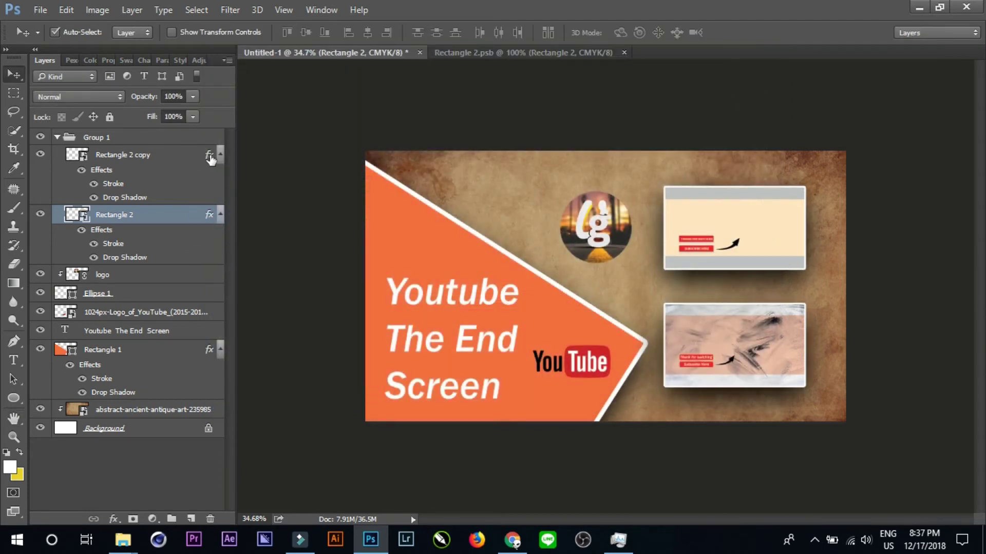
{"action": "scroll", "coordinate": [614, 282], "scroll_direction": "up", "scroll_amount": 1}
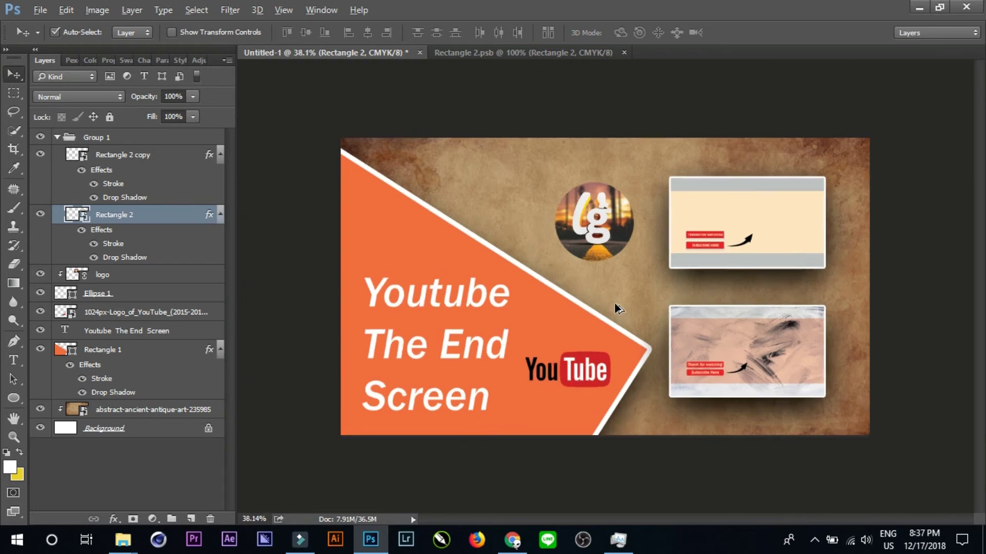
{"action": "left_click", "coordinate": [85, 298]}
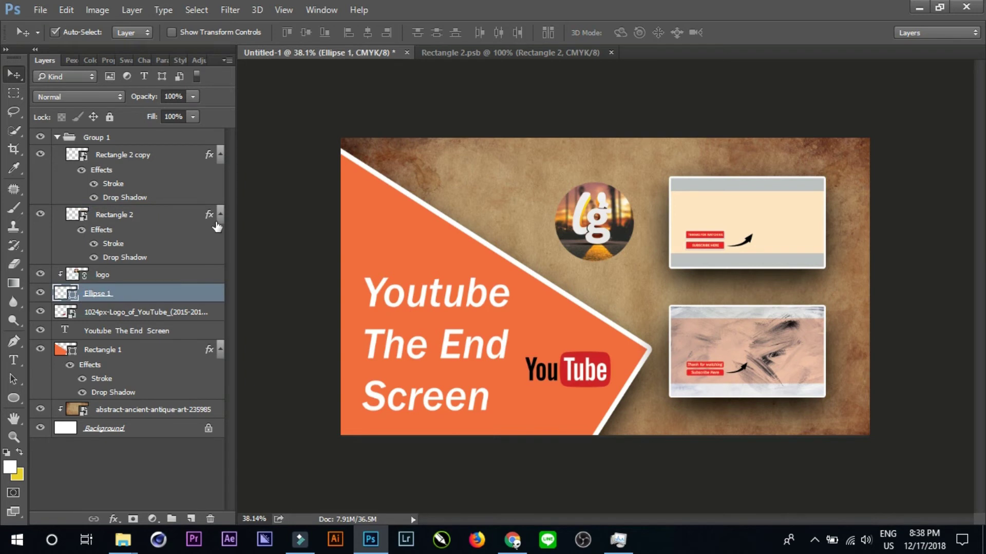
{"action": "left_click_drag", "start_coordinate": [210, 219], "coordinate": [164, 299]}
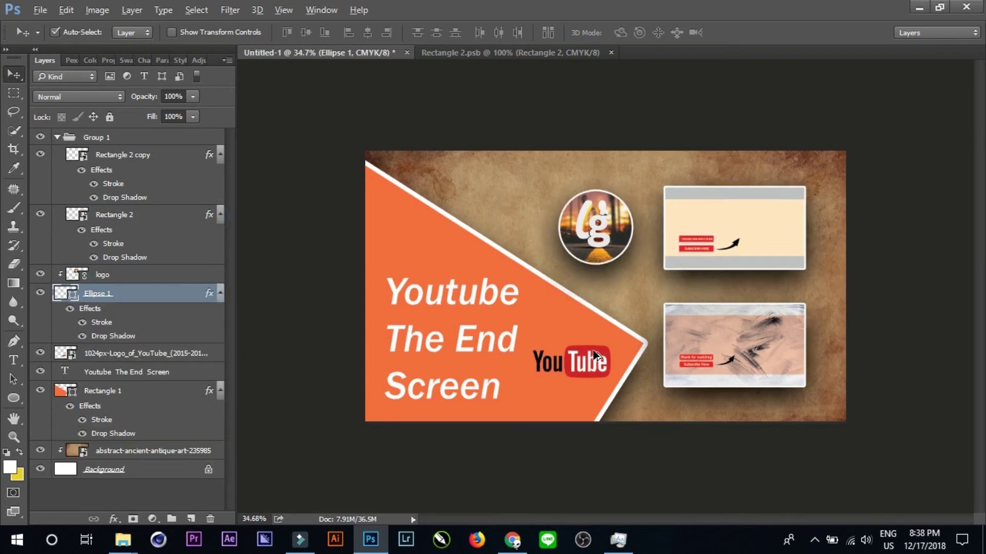
{"action": "scroll", "coordinate": [565, 349], "scroll_direction": "up", "scroll_amount": 2}
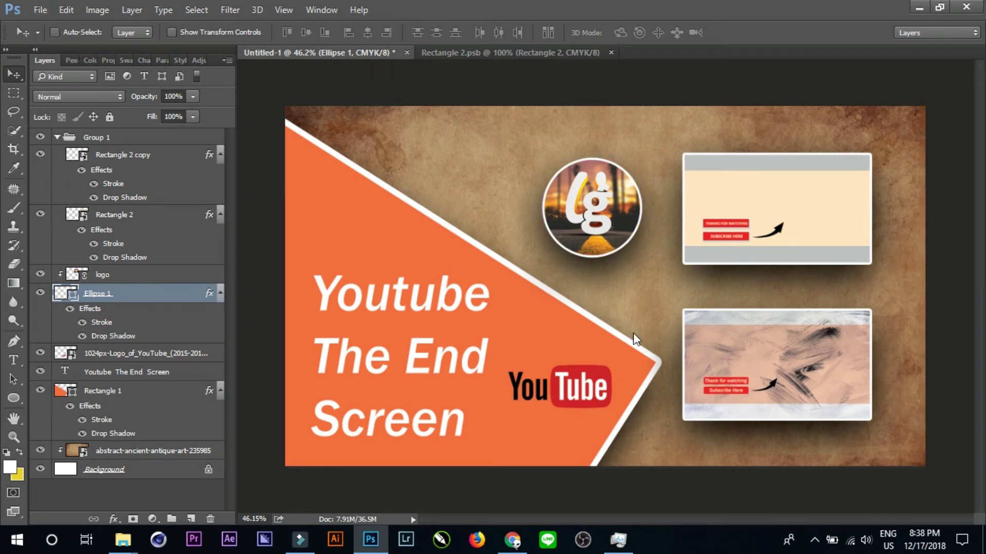
{"action": "key", "text": "ctrl+shift+s"}
Save the end screen to the Desktop as JPEG Thum.jpg, accepting the quality options
{"action": "left_click", "coordinate": [177, 389]}
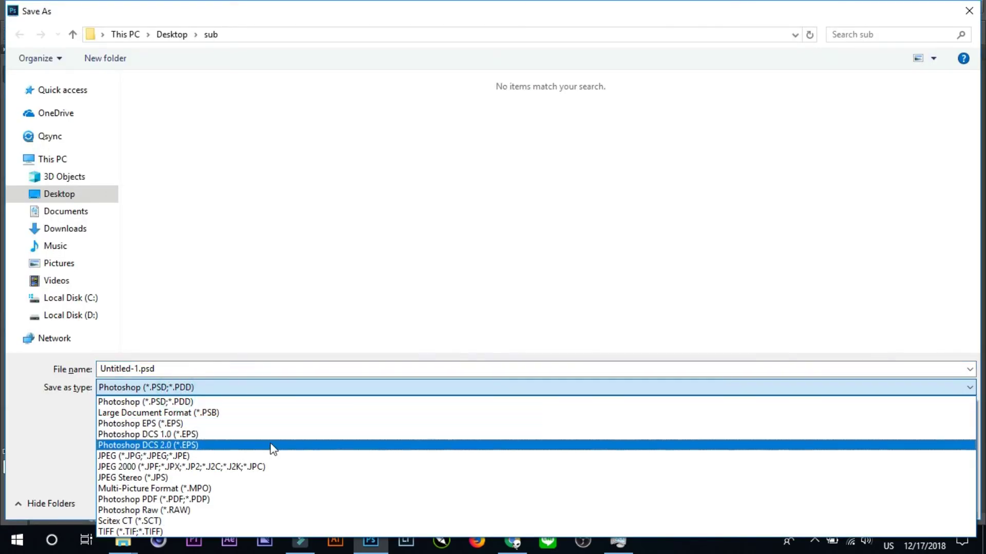
{"action": "left_click", "coordinate": [277, 456]}
{"action": "double_click", "coordinate": [175, 372]}
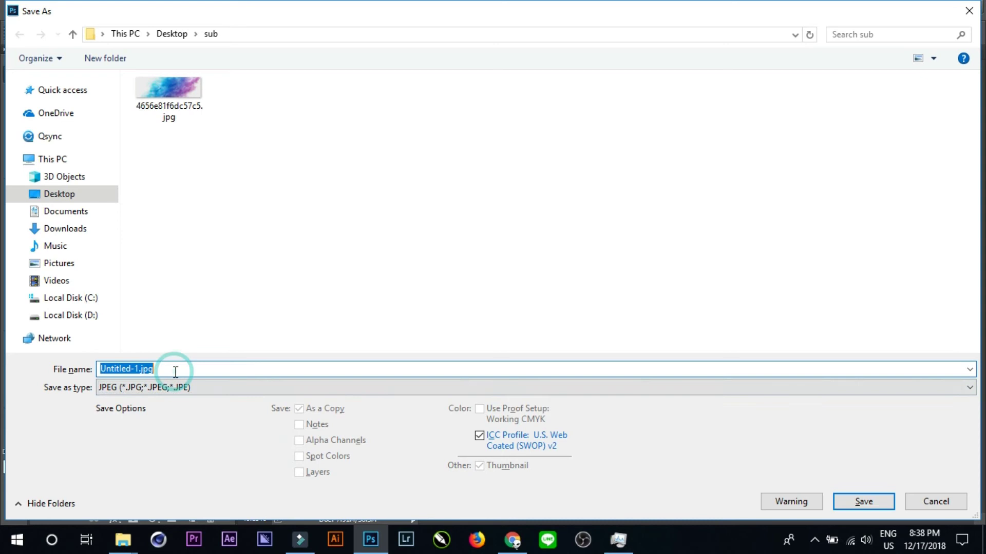
{"action": "type", "text": "Thum"}
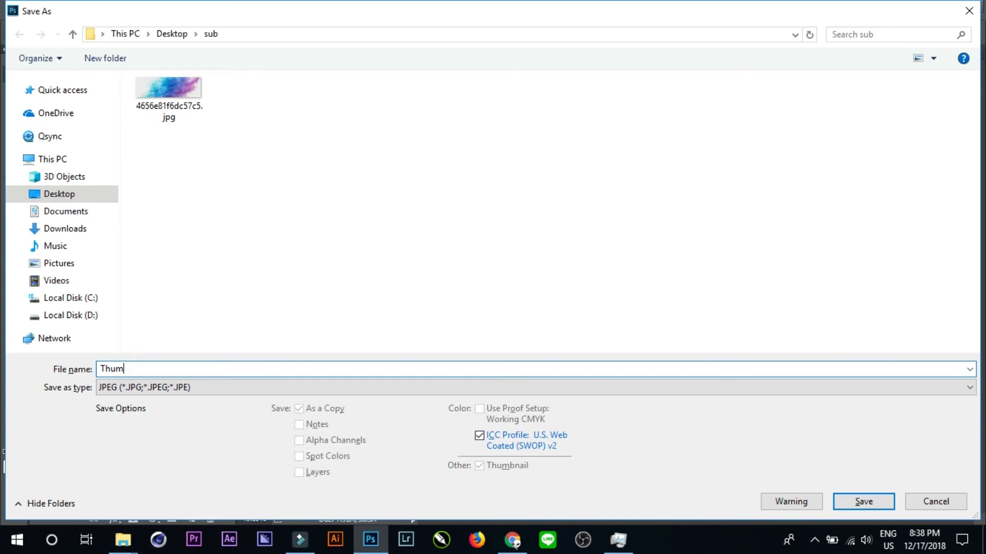
{"action": "left_click", "coordinate": [52, 193]}
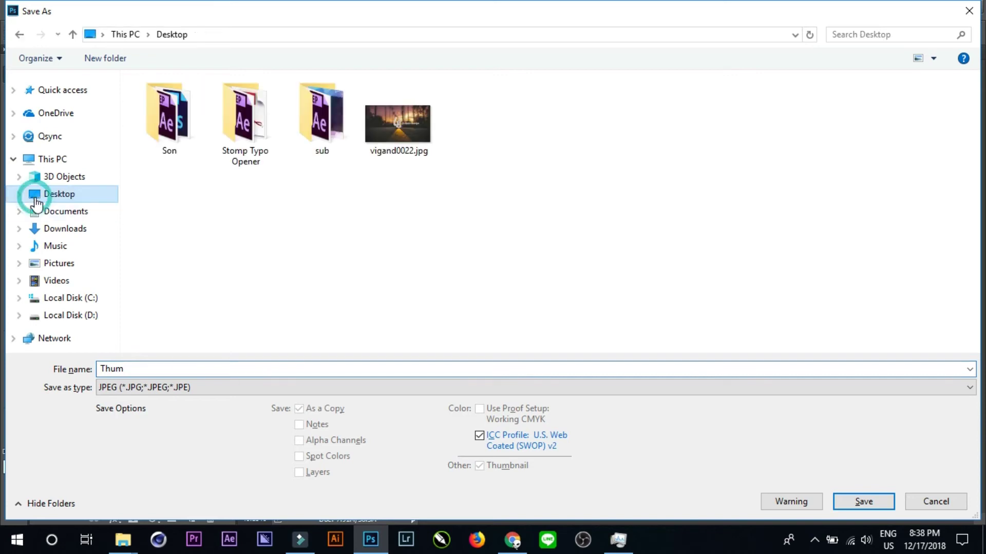
{"action": "left_click", "coordinate": [862, 501]}
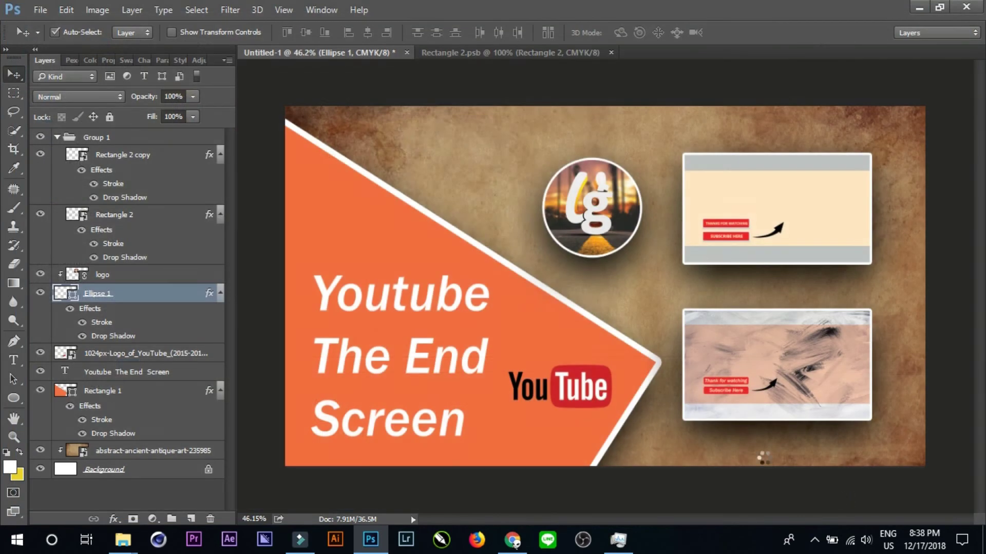
{"action": "left_click", "coordinate": [577, 134]}
Save the layered document to the Desktop as Thum.psd
{"action": "key", "text": "ctrl+shift+s"}
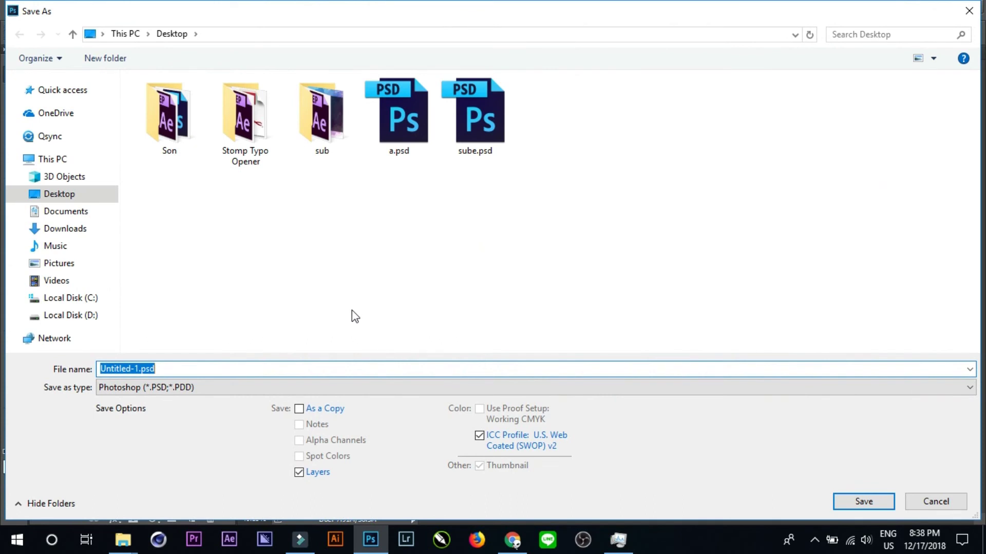
{"action": "type", "text": "th"}
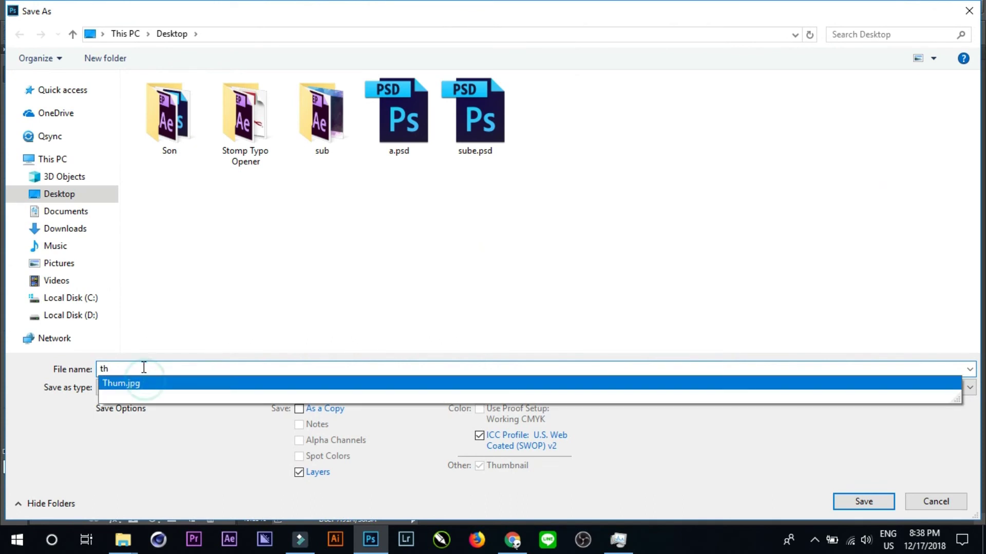
{"action": "left_click", "coordinate": [146, 384]}
{"action": "left_click", "coordinate": [149, 366]}
{"action": "key", "text": "BackSpace"}
{"action": "key", "text": "BackSpace"}
{"action": "key", "text": "BackSpace"}
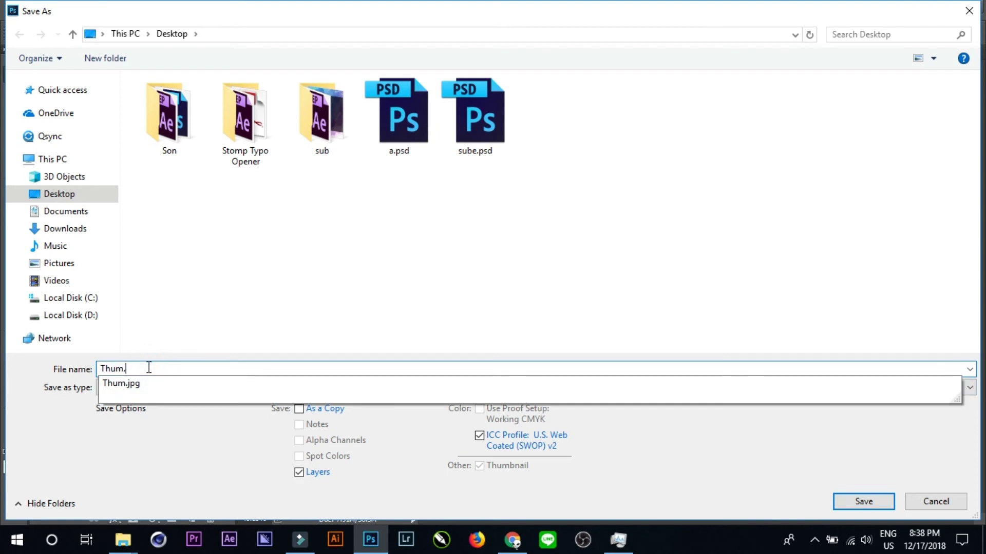
{"action": "key", "text": "Return"}
{"action": "key", "text": "Return"}
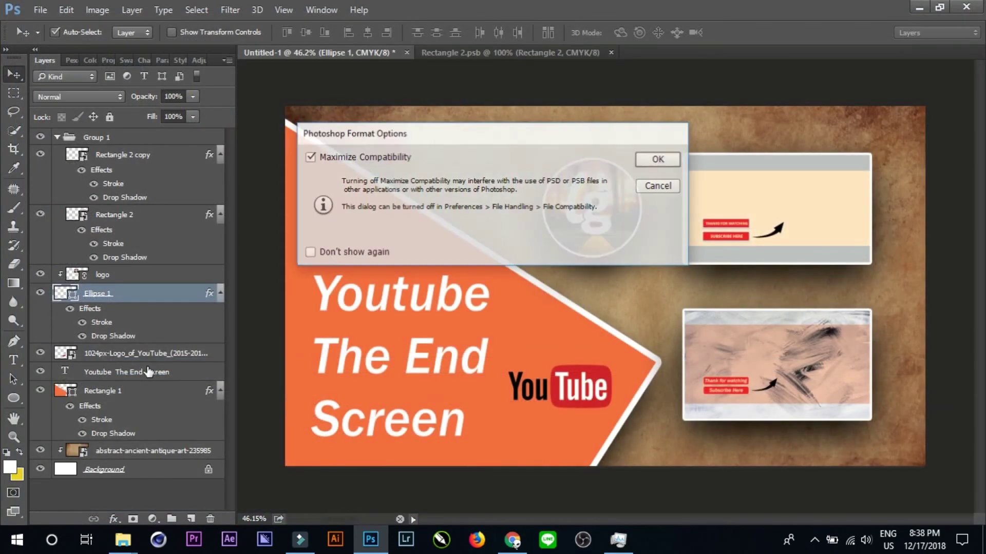
Switch to File Explorer and open Thum.jpg from the Desktop in Windows Photo Viewer
{"action": "key", "text": "ctrl"}
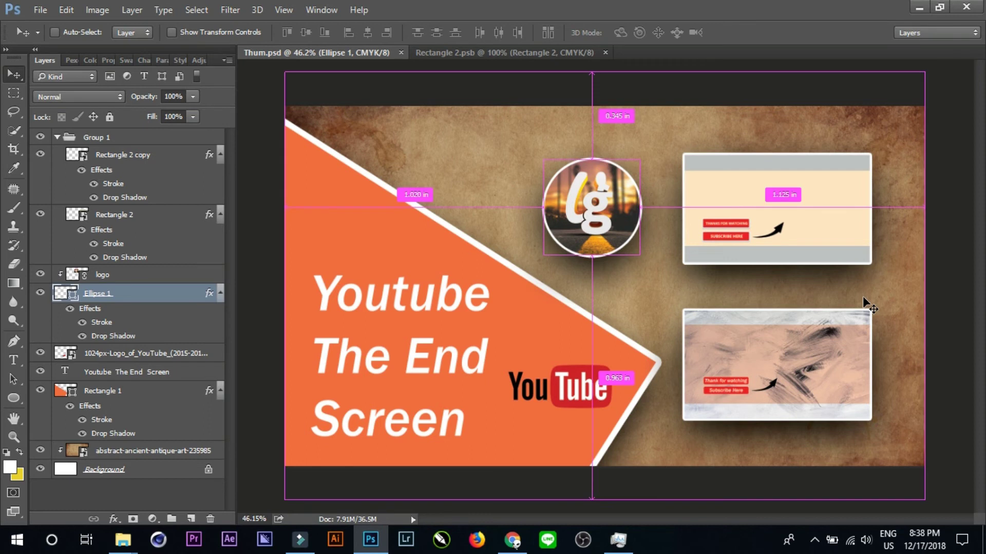
{"action": "key", "text": "alt+Tab"}
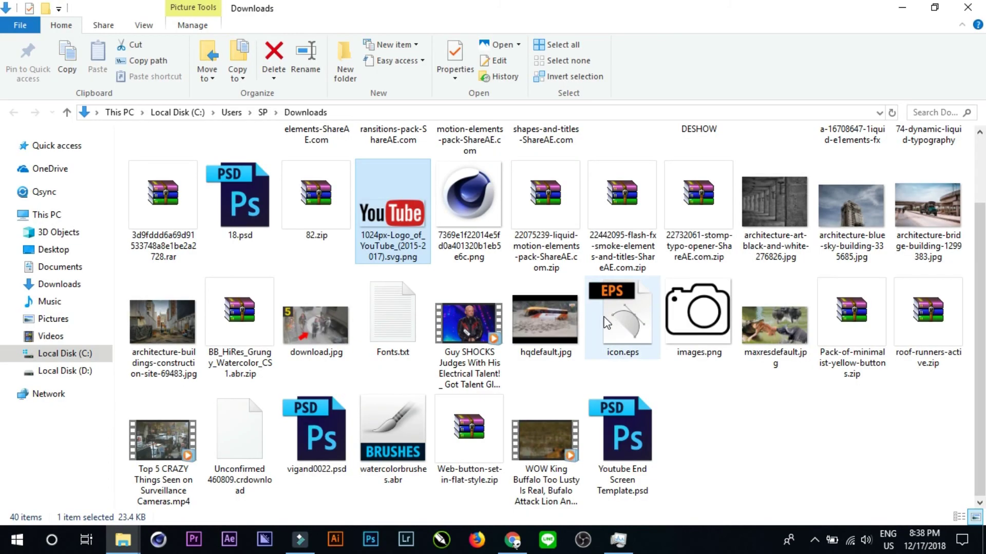
{"action": "left_click", "coordinate": [54, 256]}
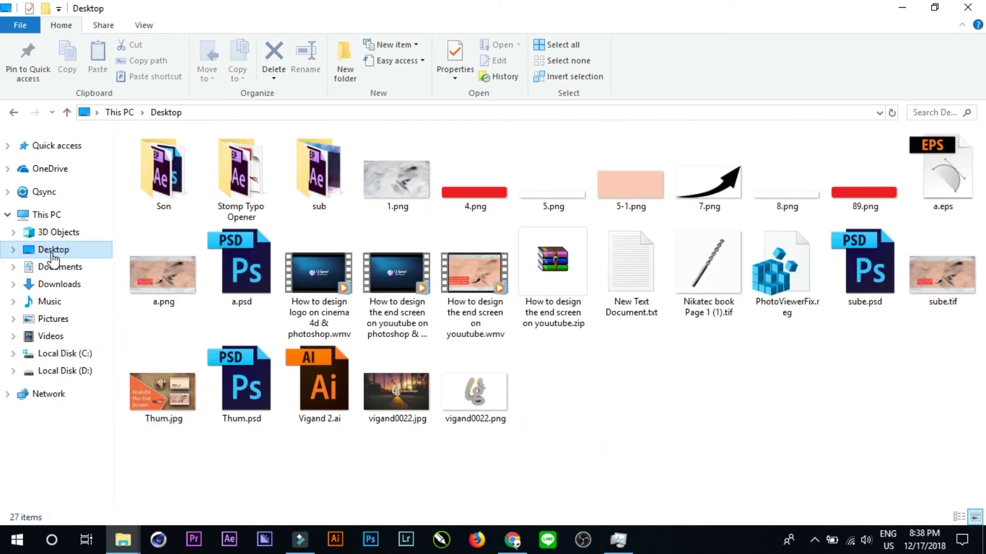
{"action": "left_click", "coordinate": [165, 396]}
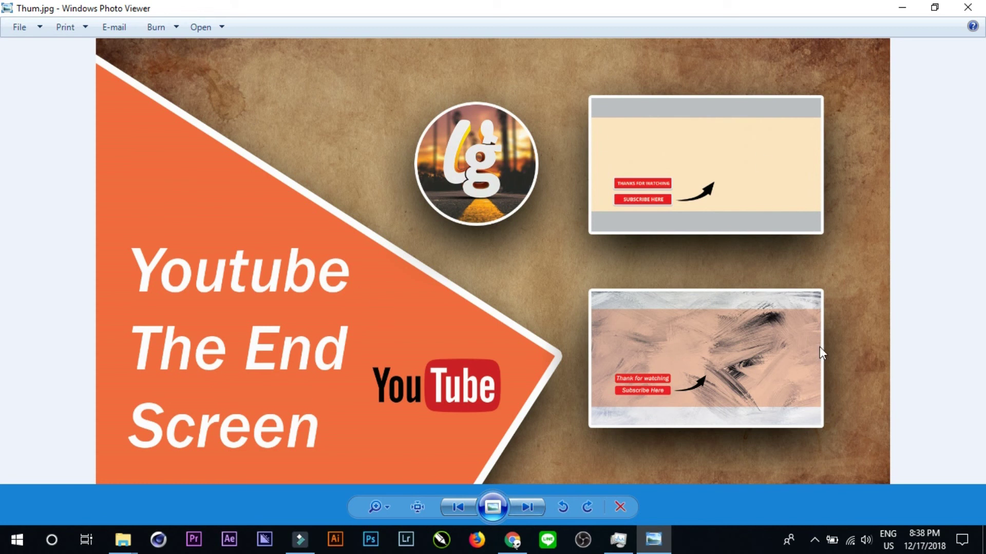
Close the Photo Viewer preview and deselect files in the Desktop folder showing Thum.jpg and Thum.psd
{"action": "left_click", "coordinate": [968, 8]}
{"action": "left_click", "coordinate": [685, 454]}
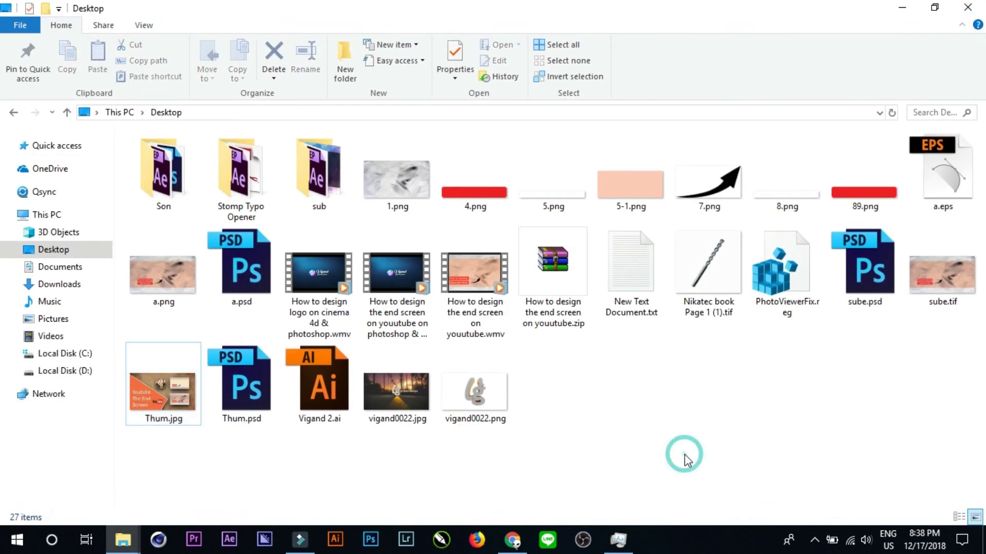